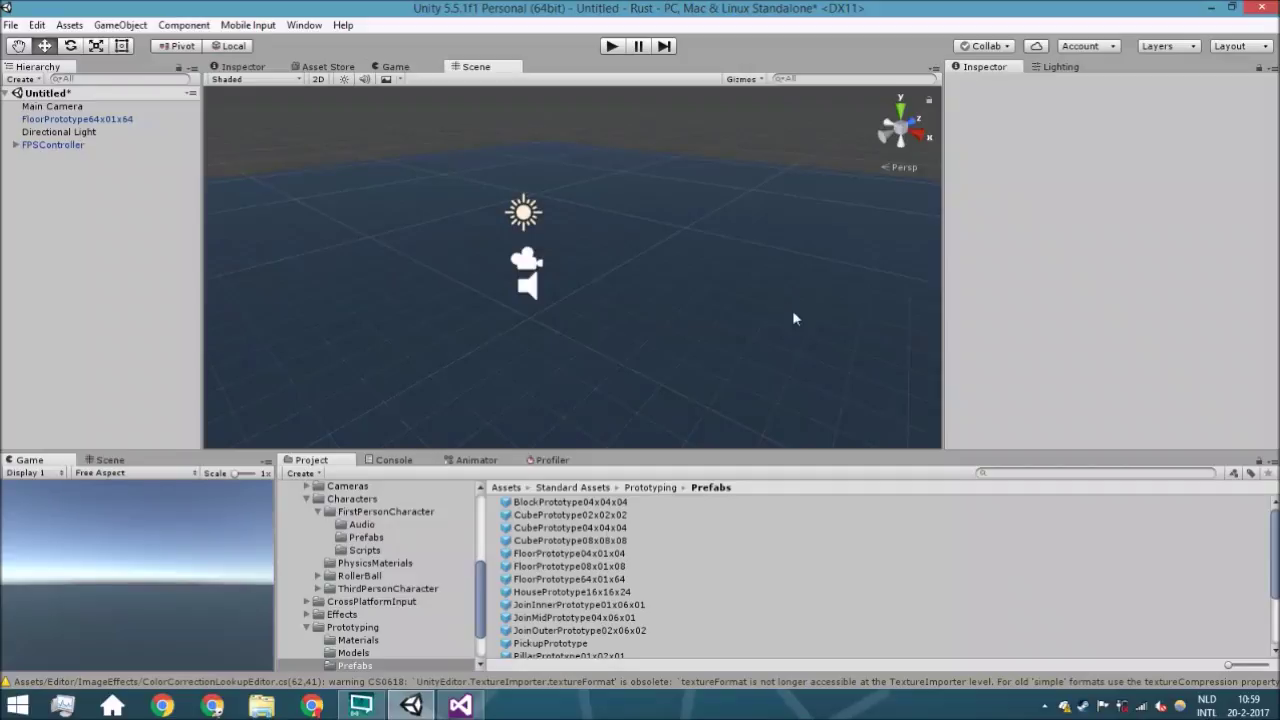
Create a Screen Space - Overlay UI Canvas, plus its EventSystem, from the Hierarchy.
key(Left)
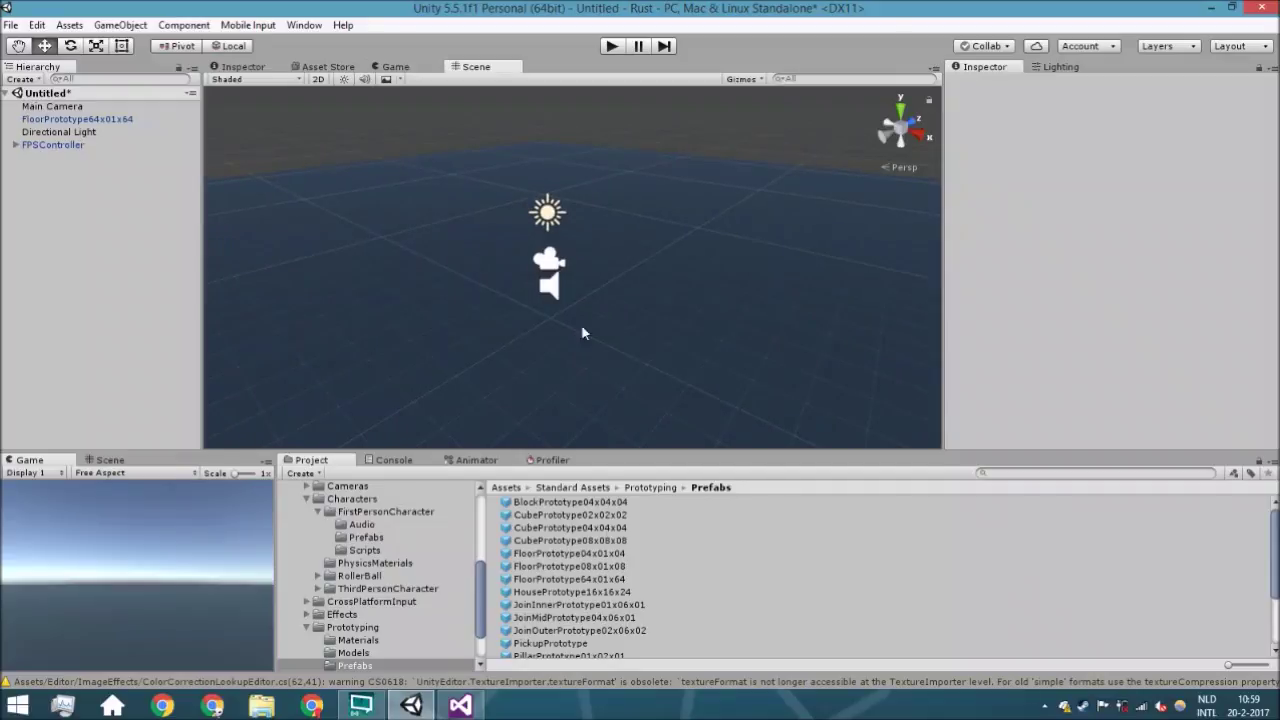
right_click(6, 166)
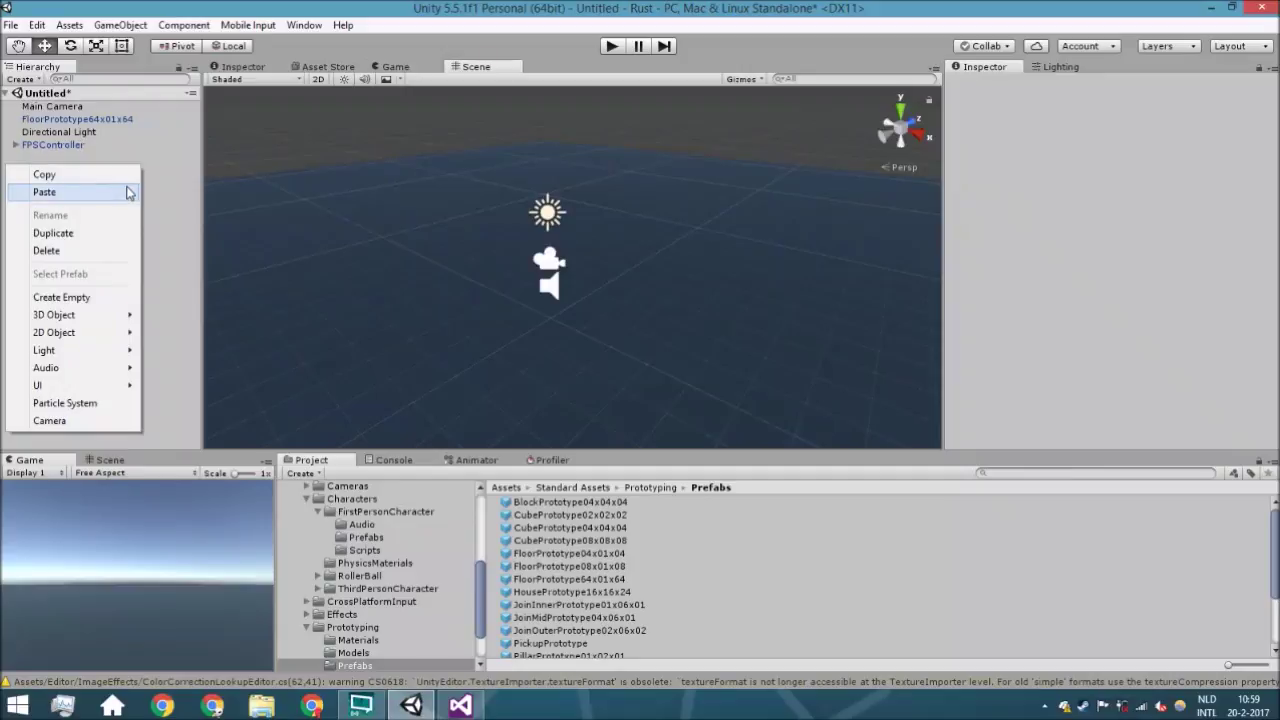
click(147, 168)
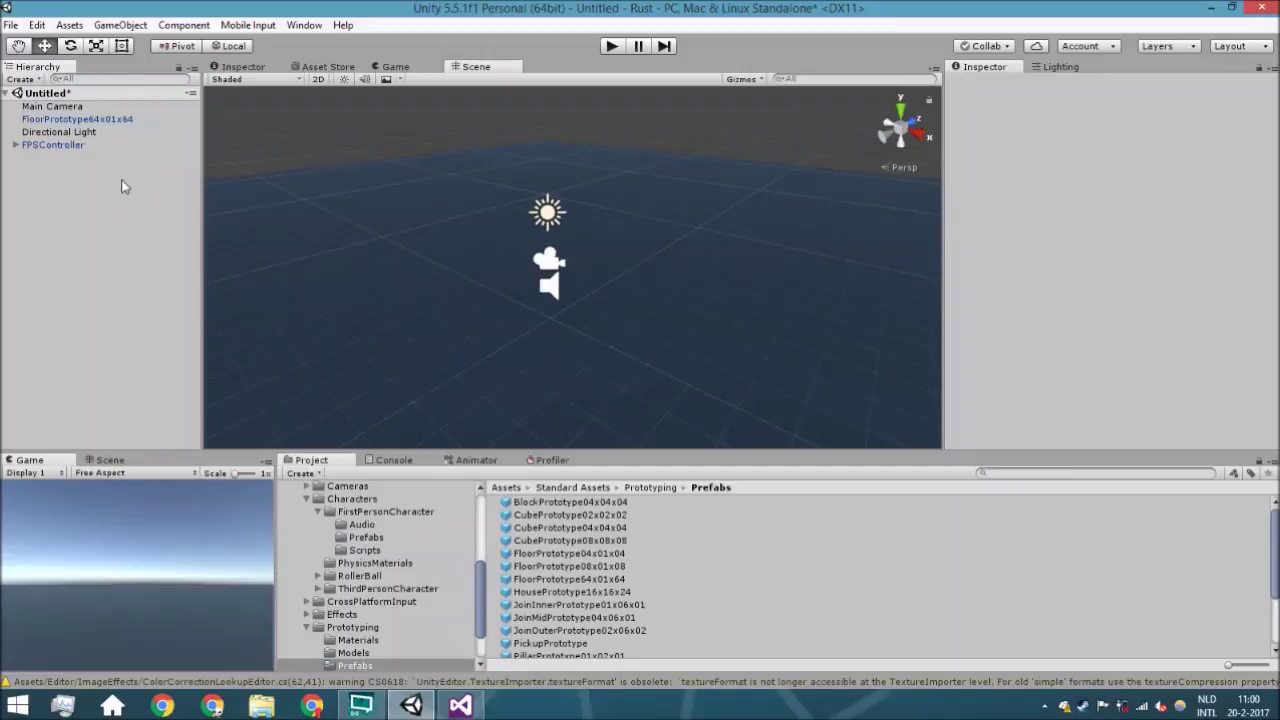
right_click(122, 186)
mouse_move(222, 405)
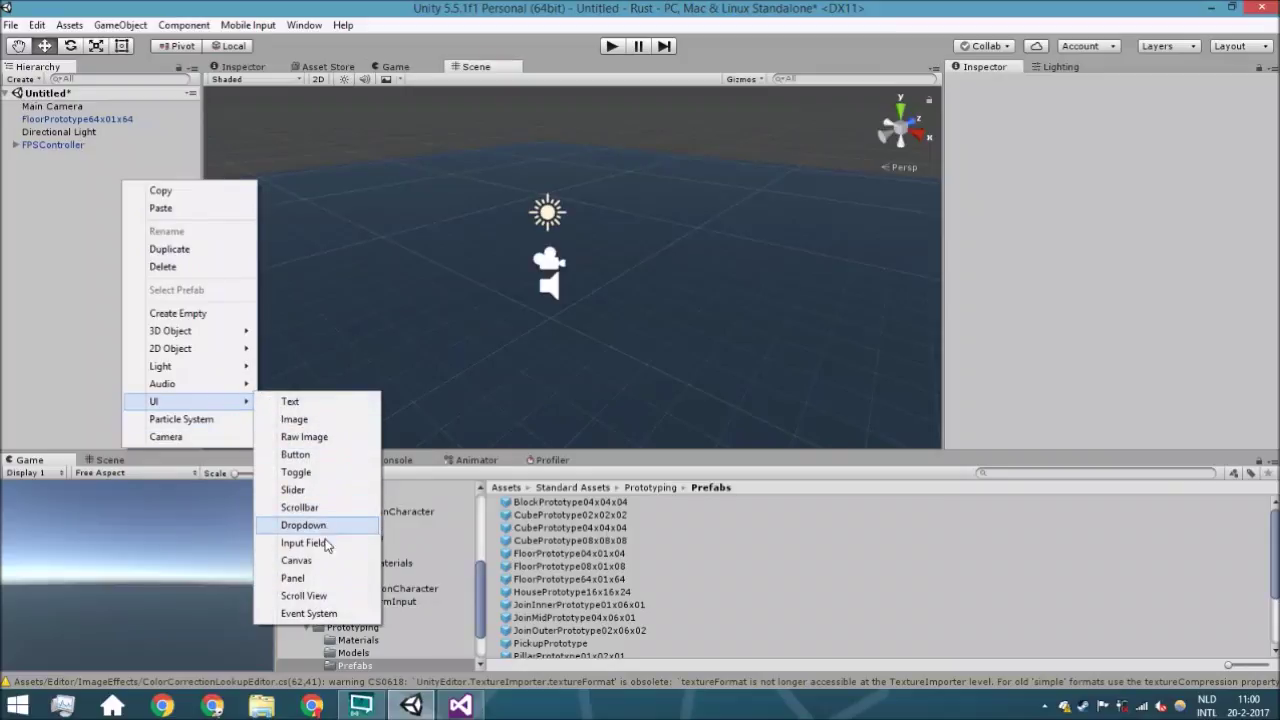
click(298, 560)
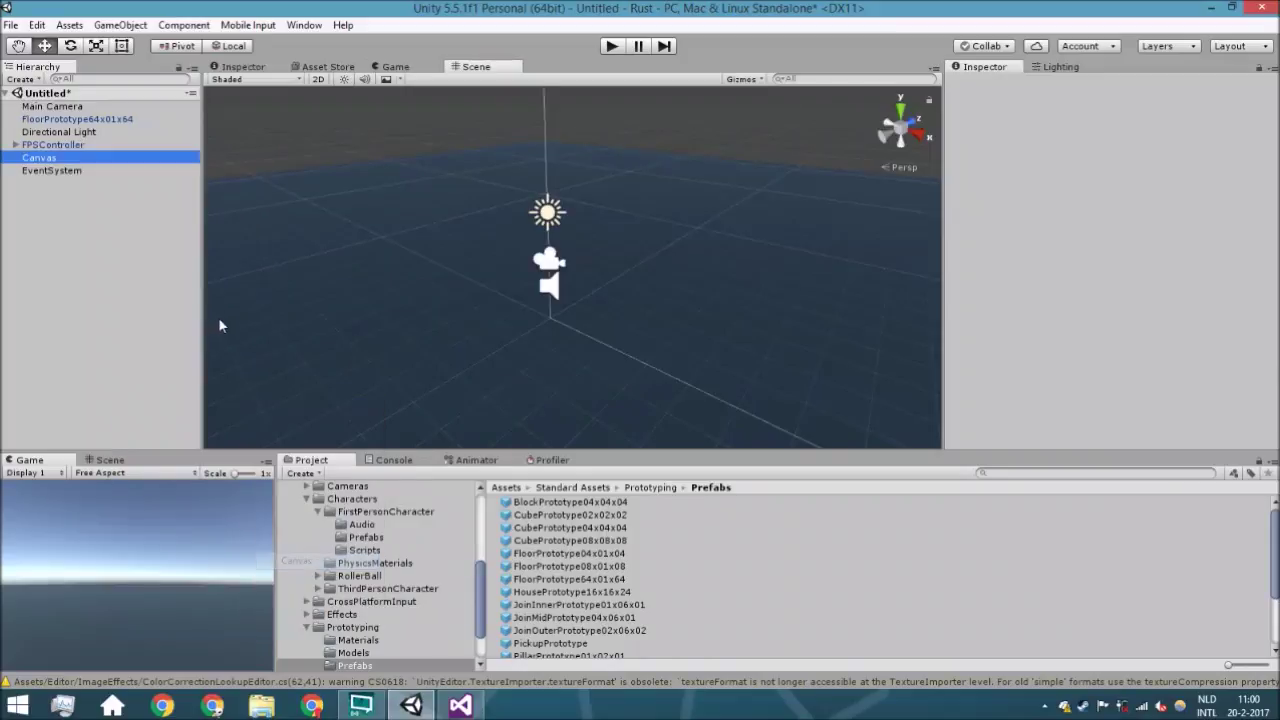
Create a new Camera object and make the Canvas its child in the Hierarchy.
right_click(50, 196)
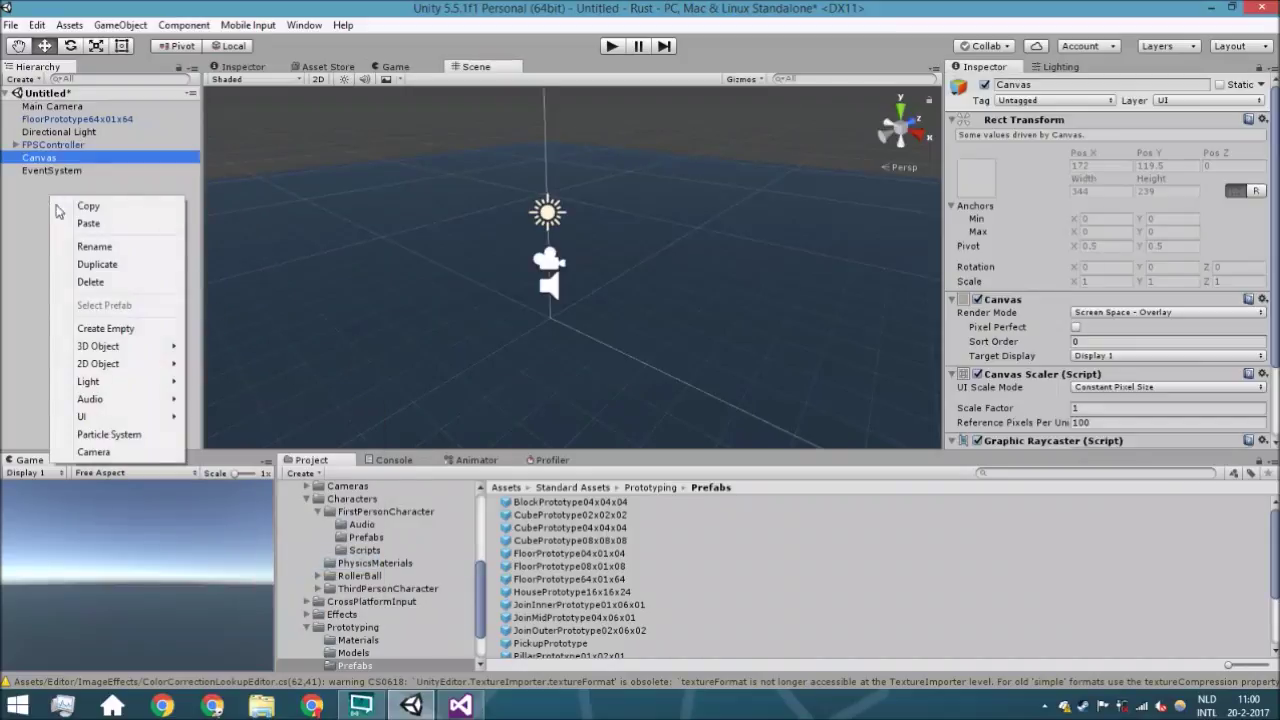
click(93, 452)
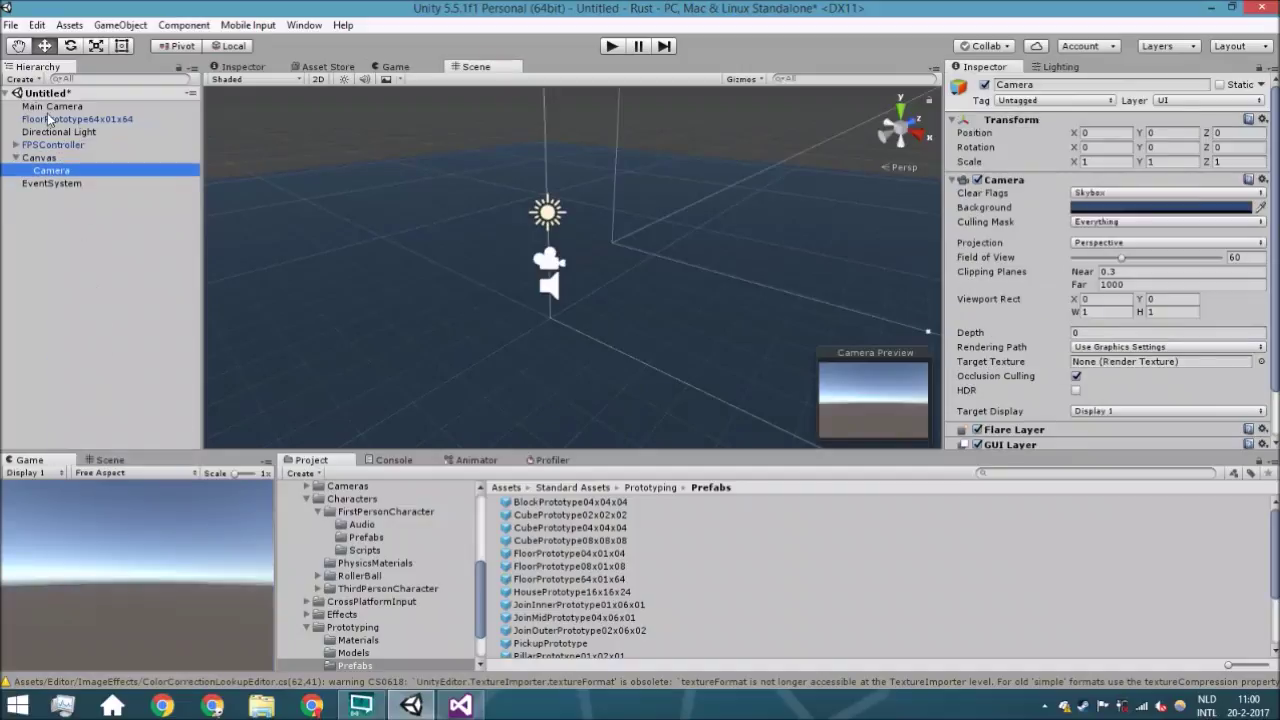
drag(52, 170, 42, 158)
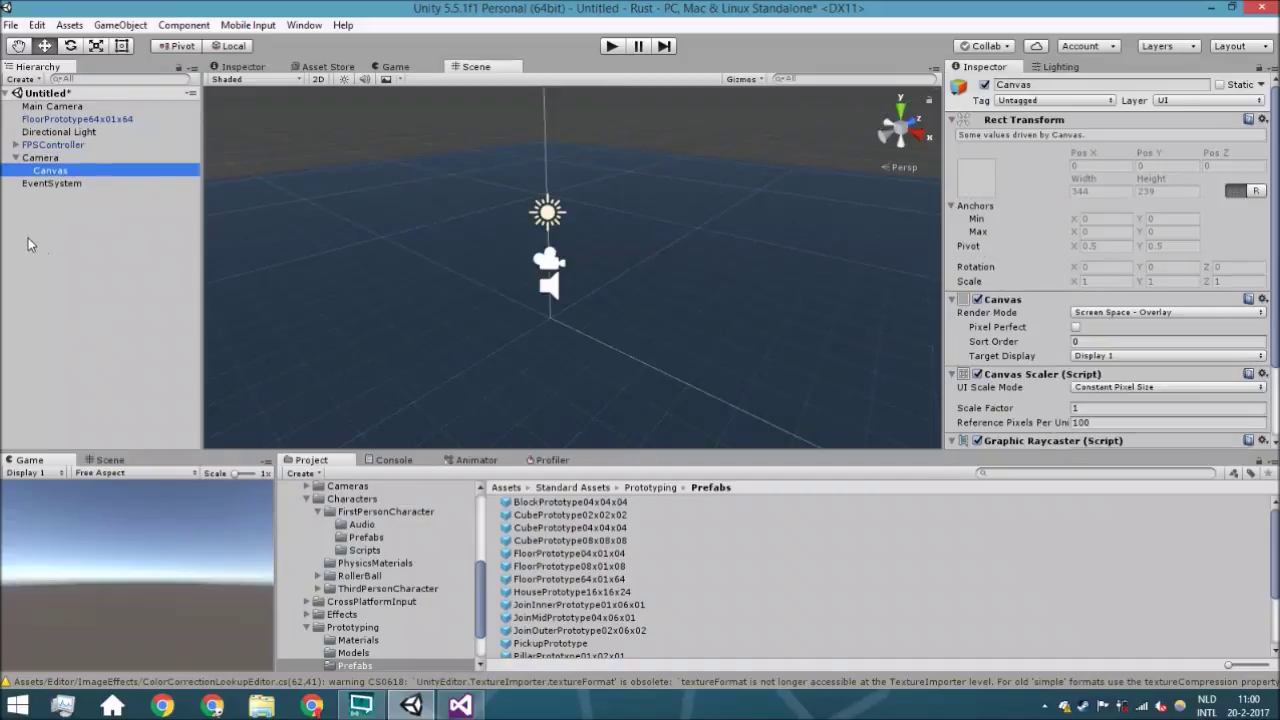
right_drag(586, 286, 461, 263)
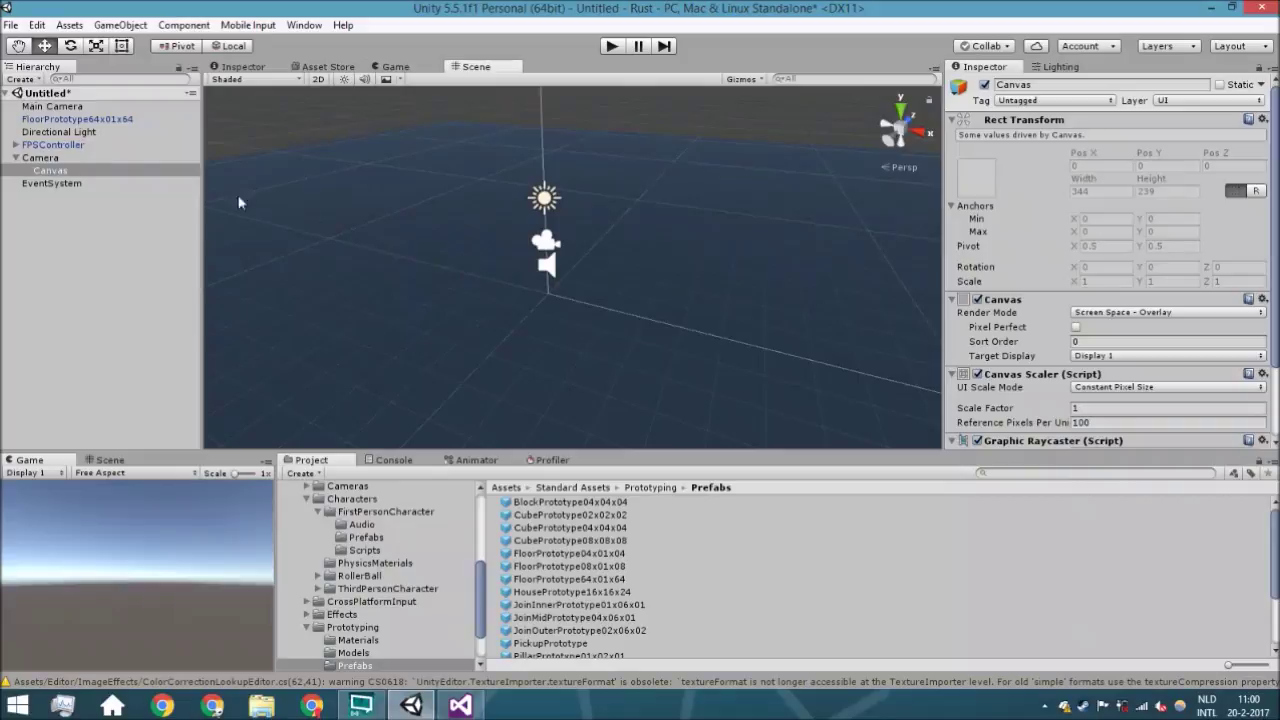
click(72, 146)
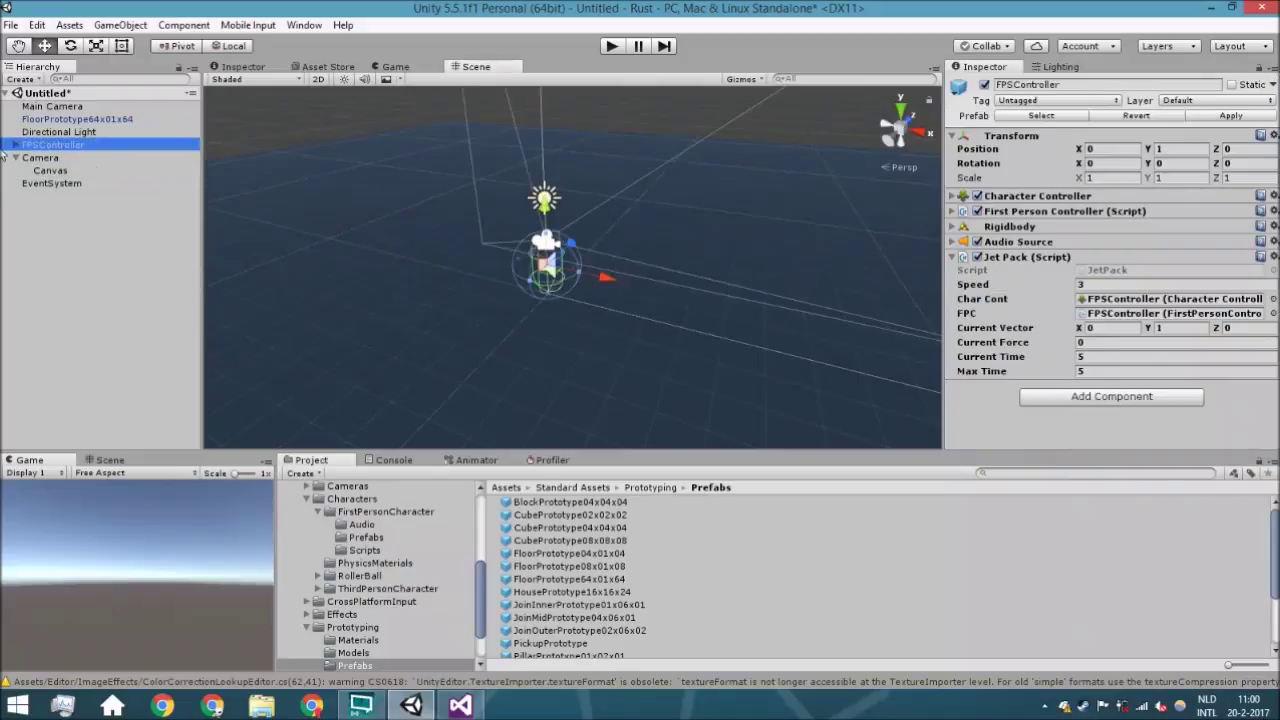
Remove the UI layer from the FirstPersonCharacter camera's Culling Mask.
click(14, 145)
click(40, 157)
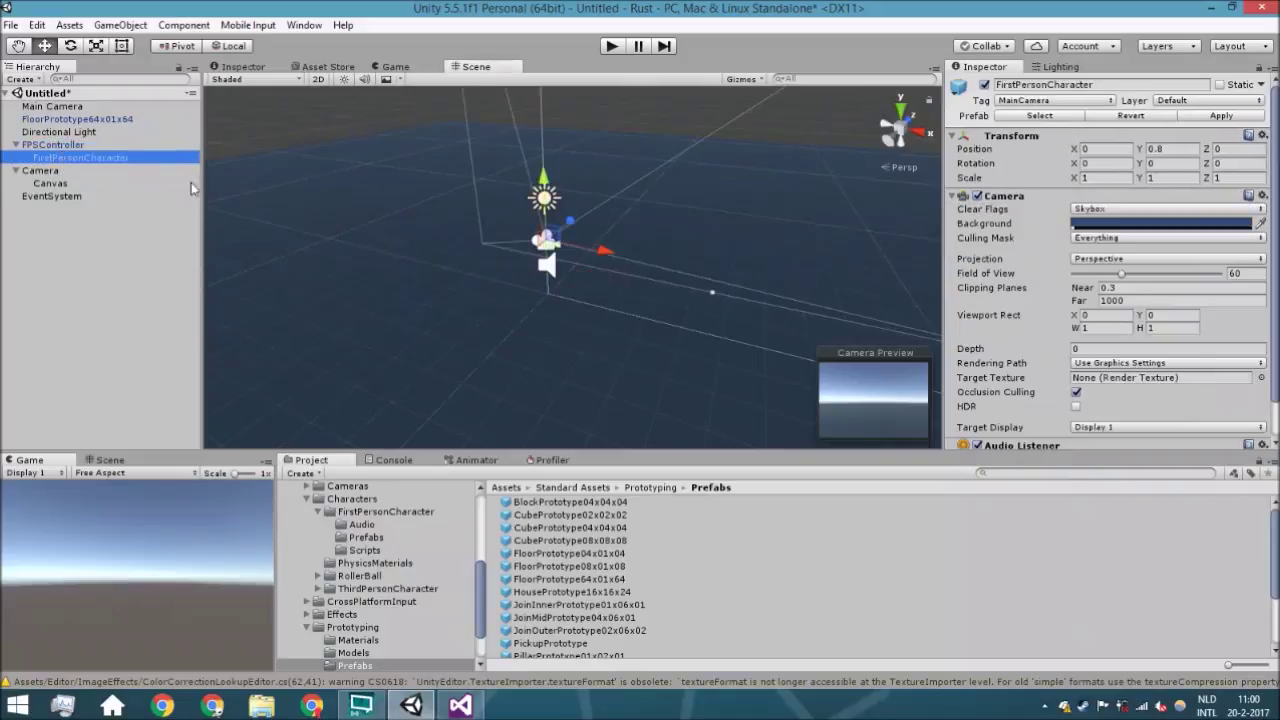
click(1132, 240)
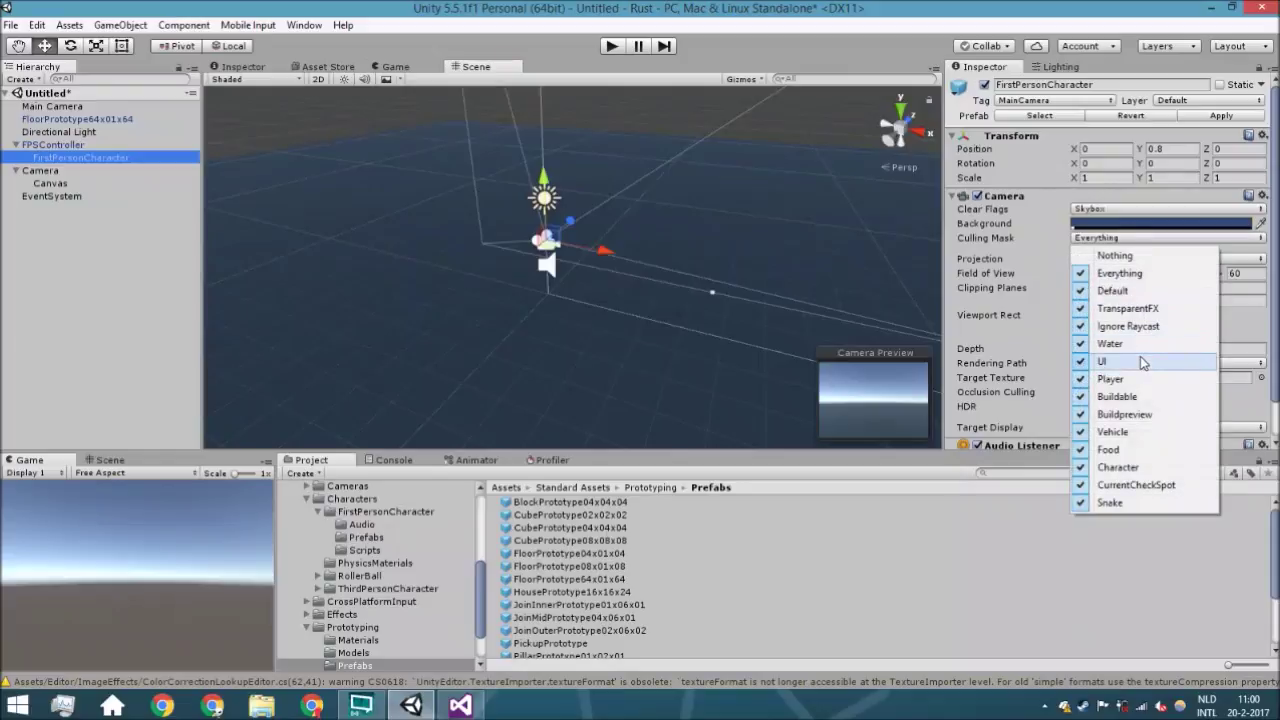
click(1143, 362)
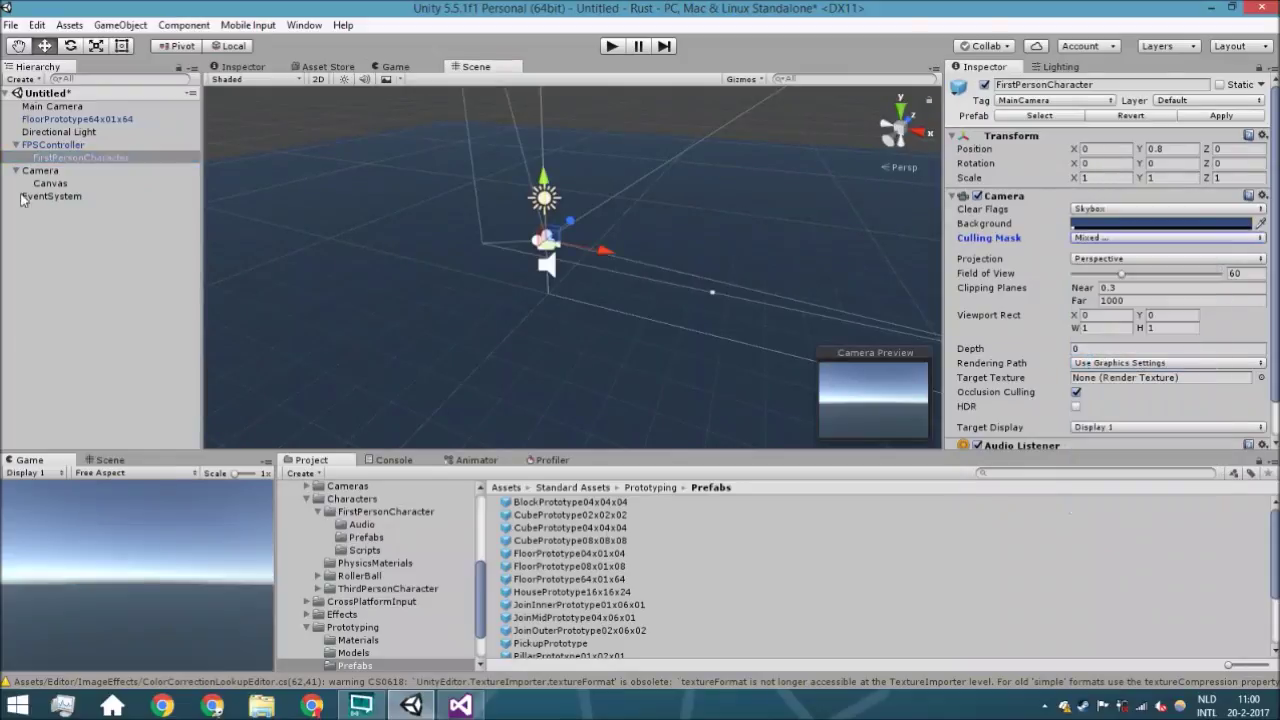
Set the new Camera's Culling Mask to the UI layer only.
click(52, 172)
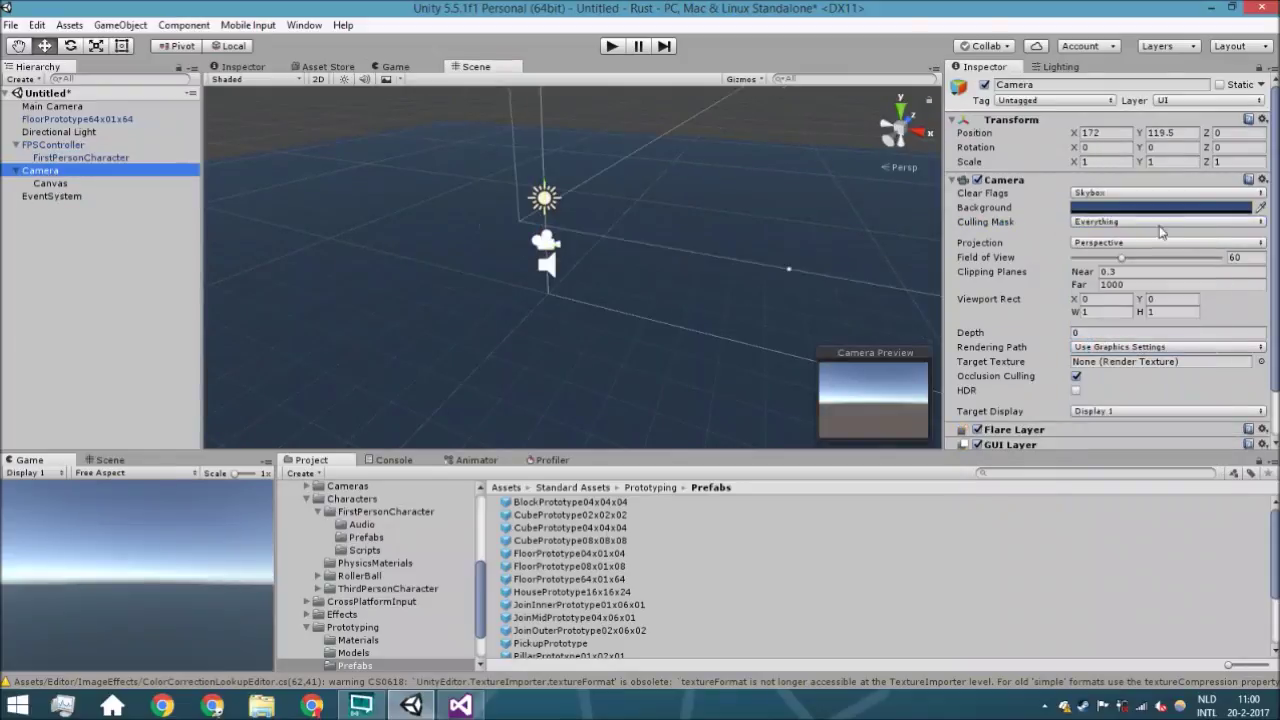
click(1112, 222)
click(1112, 239)
click(1112, 222)
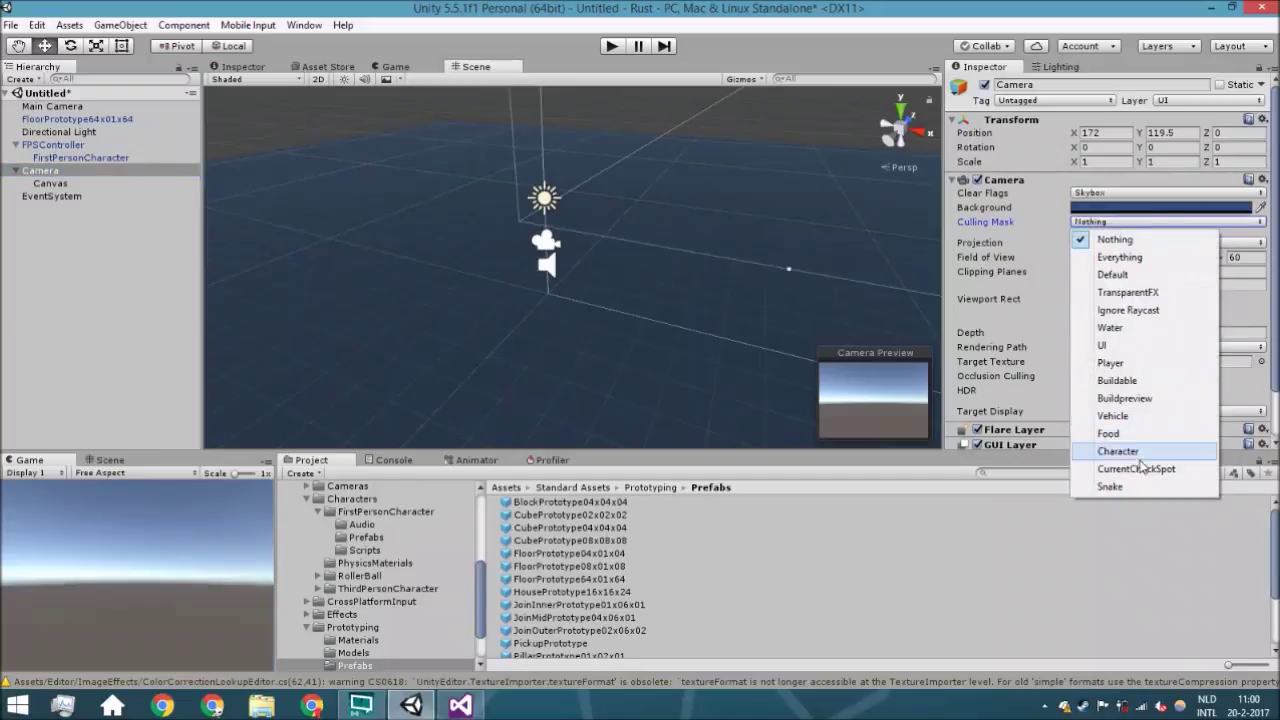
click(1115, 345)
Give the new Camera Clear Flags Depth only and a Depth of 1.
click(1110, 194)
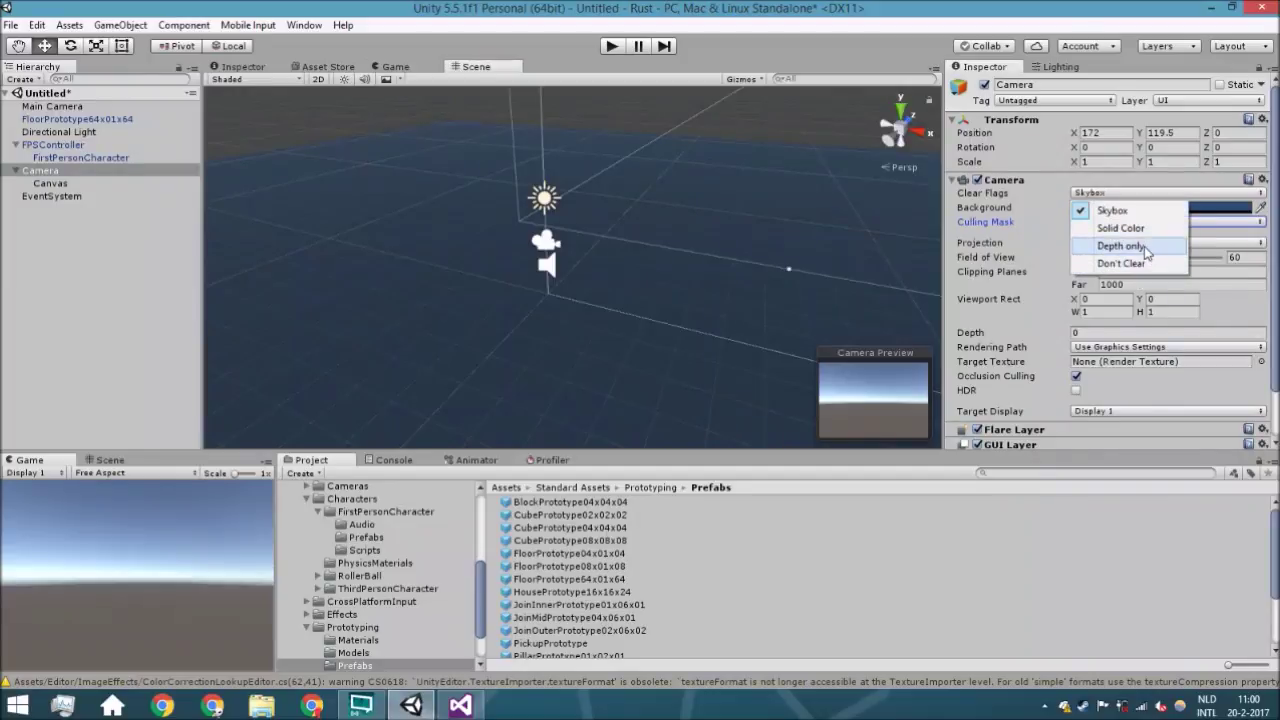
click(1137, 248)
drag(699, 262, 491, 113)
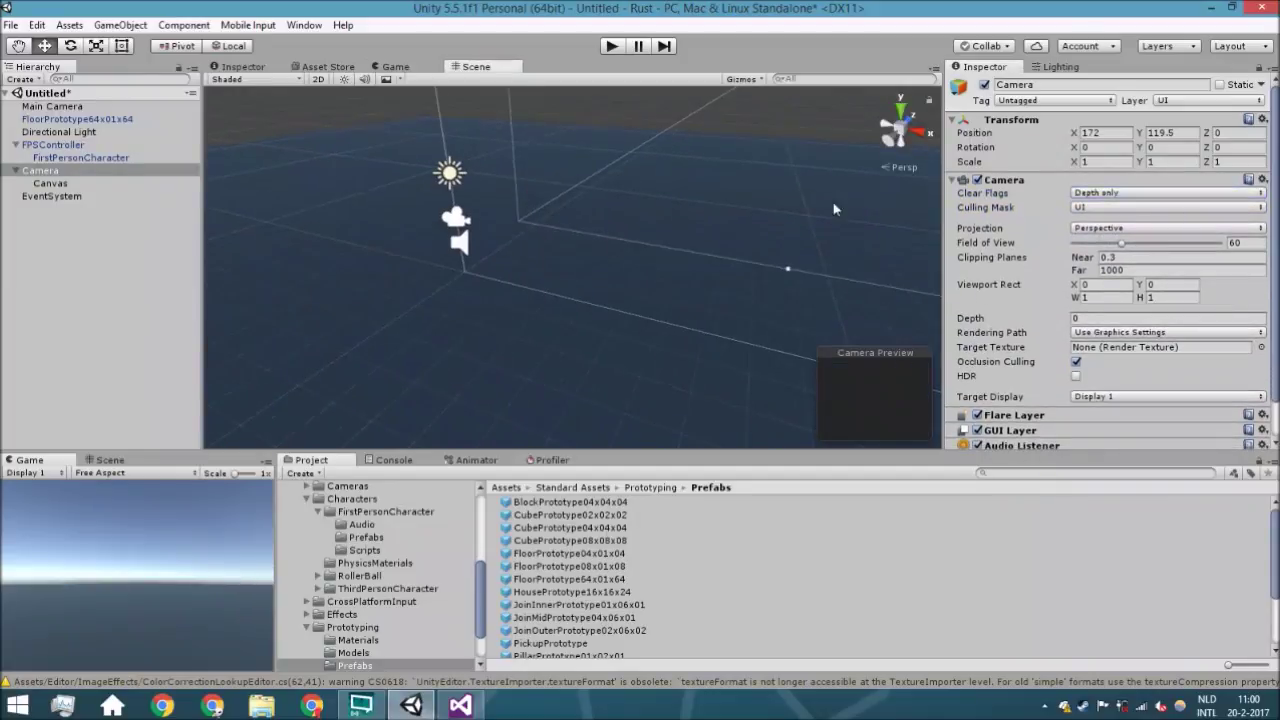
right_drag(629, 260, 691, 234)
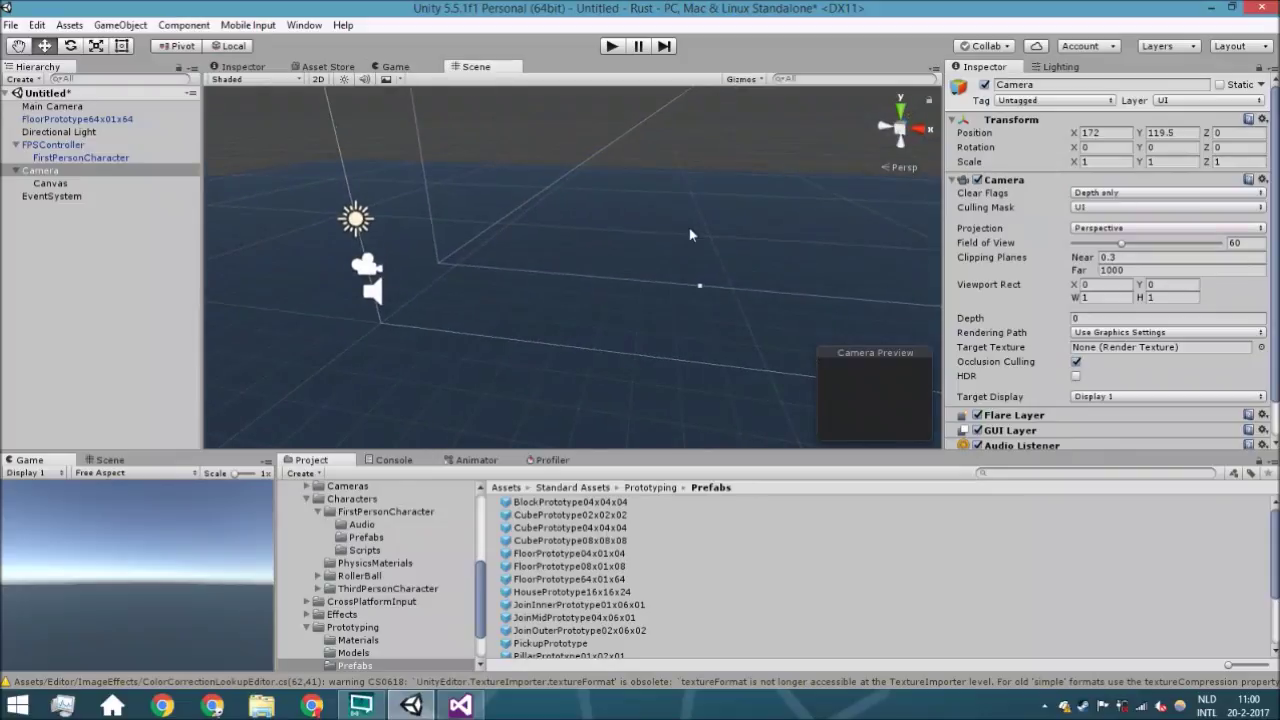
click(55, 158)
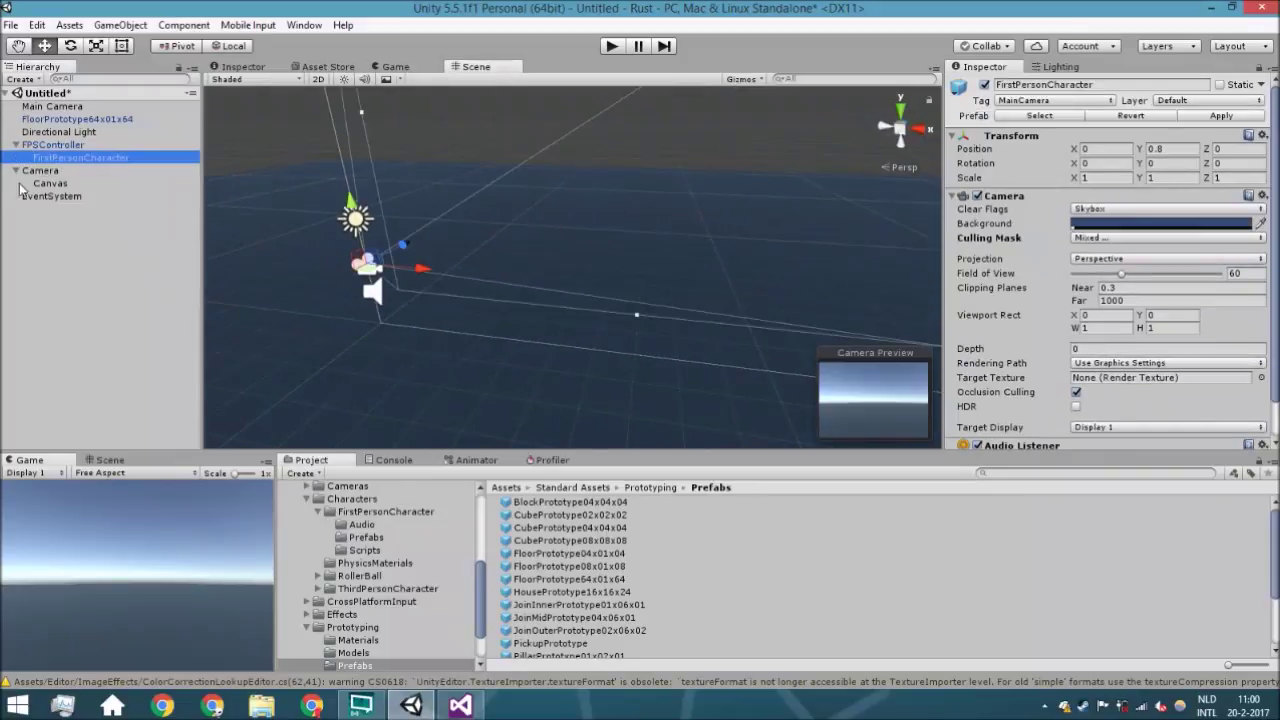
click(42, 171)
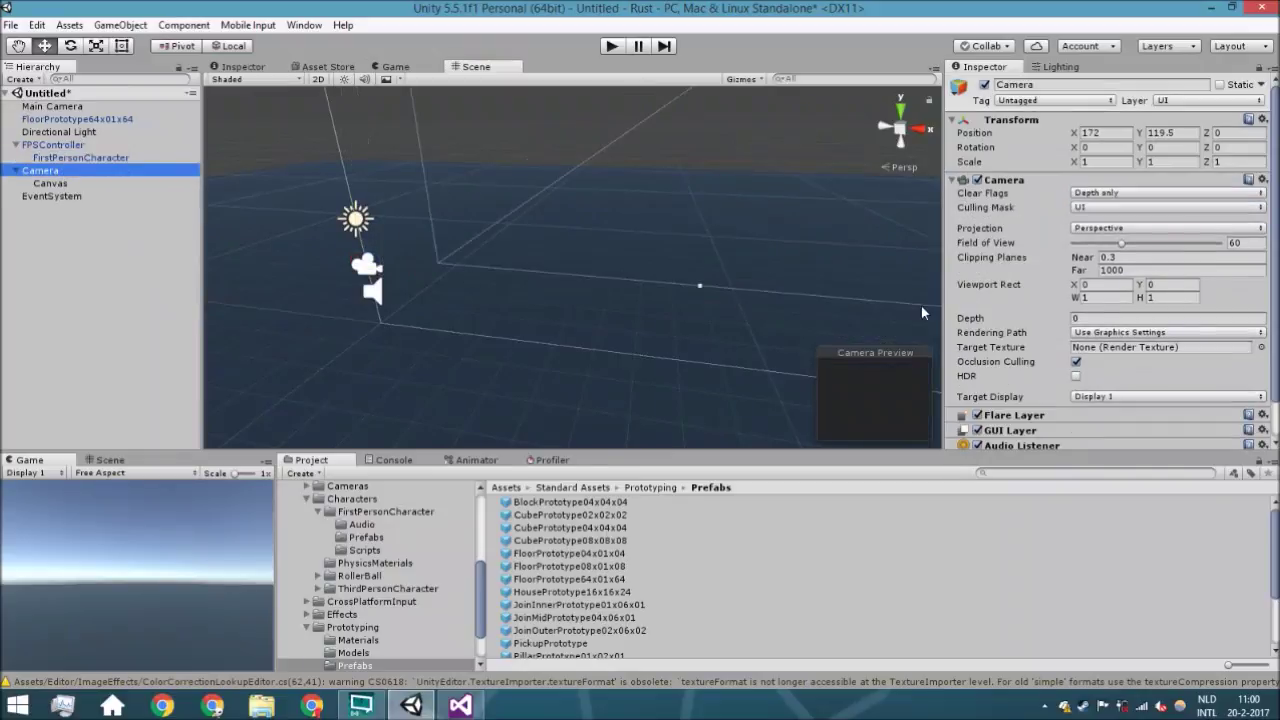
click(1094, 320)
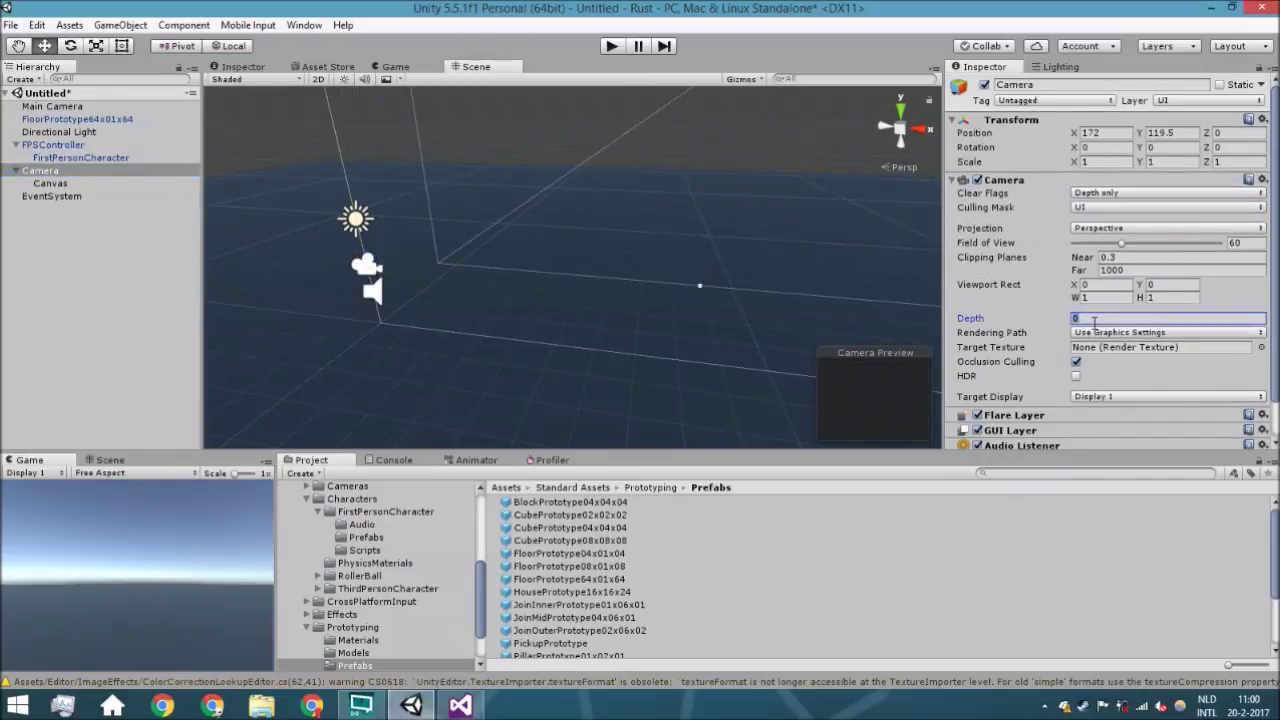
right_click(55, 184)
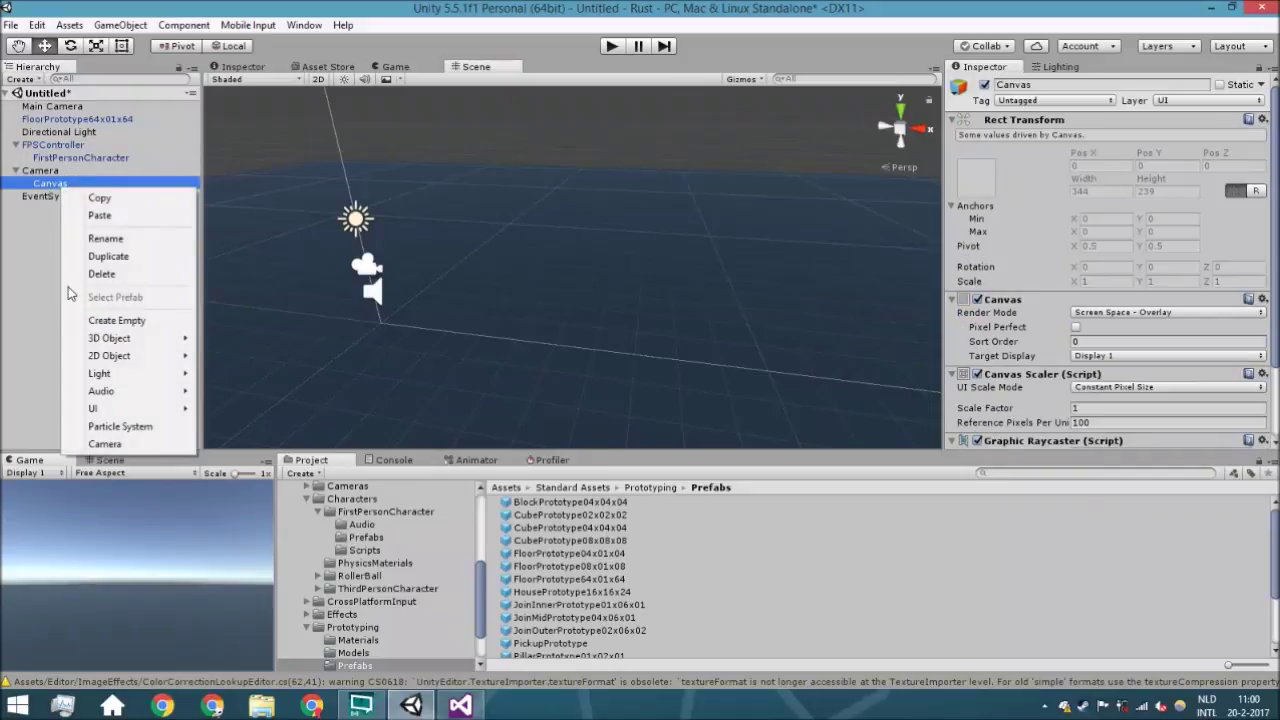
Add a UI Image under the Canvas, name it BackGroundFuel, and frame it in the scene.
mouse_move(138, 414)
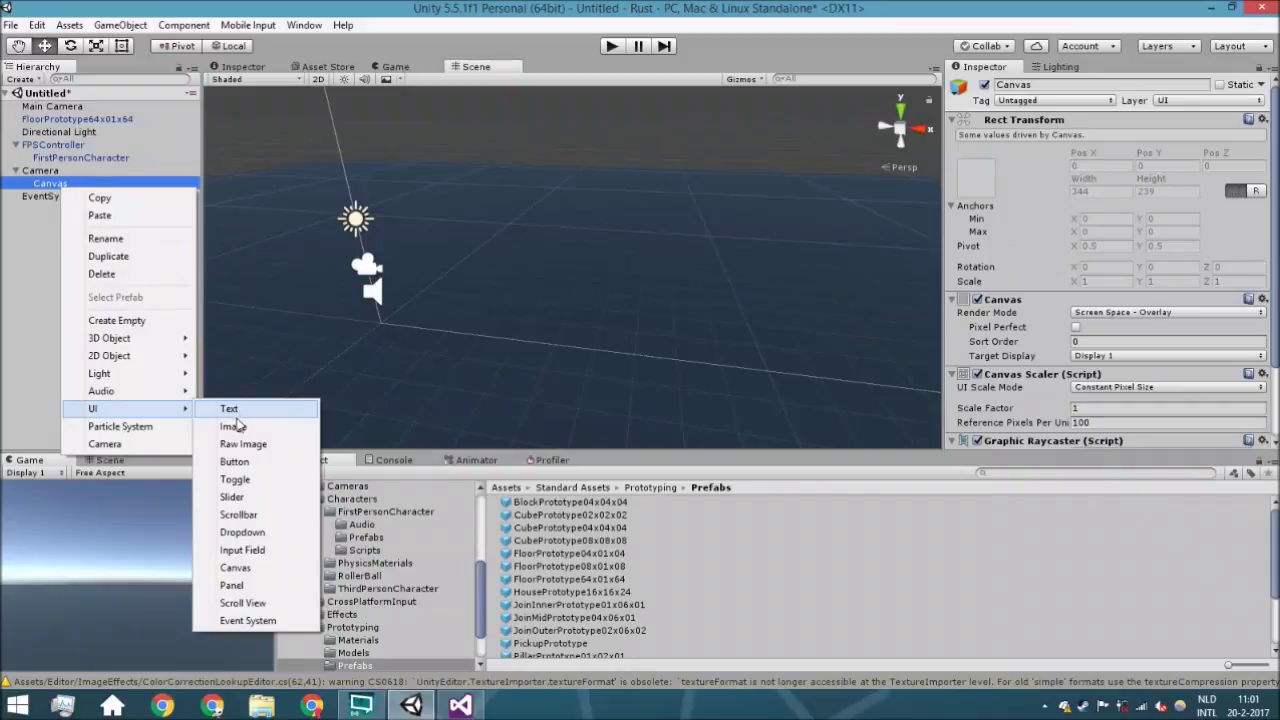
click(259, 431)
alt+drag(429, 336, 965, 235)
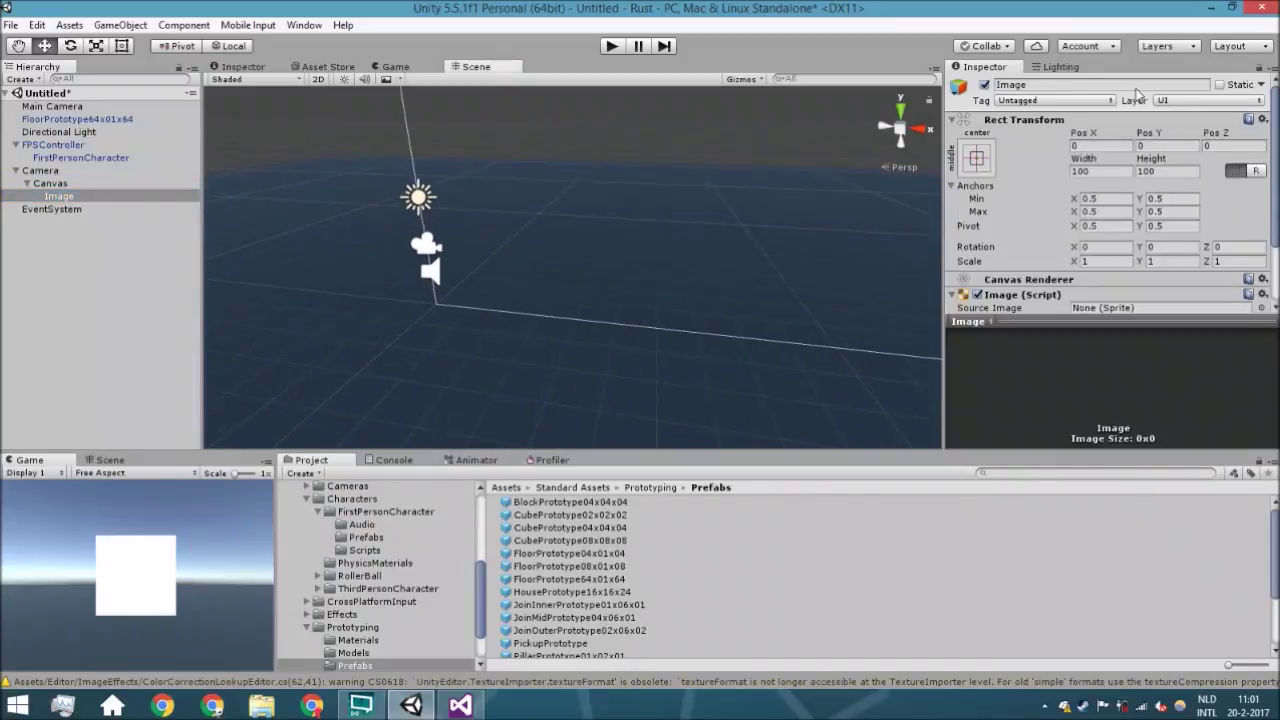
click(1033, 85)
text(BackGroundFuel)
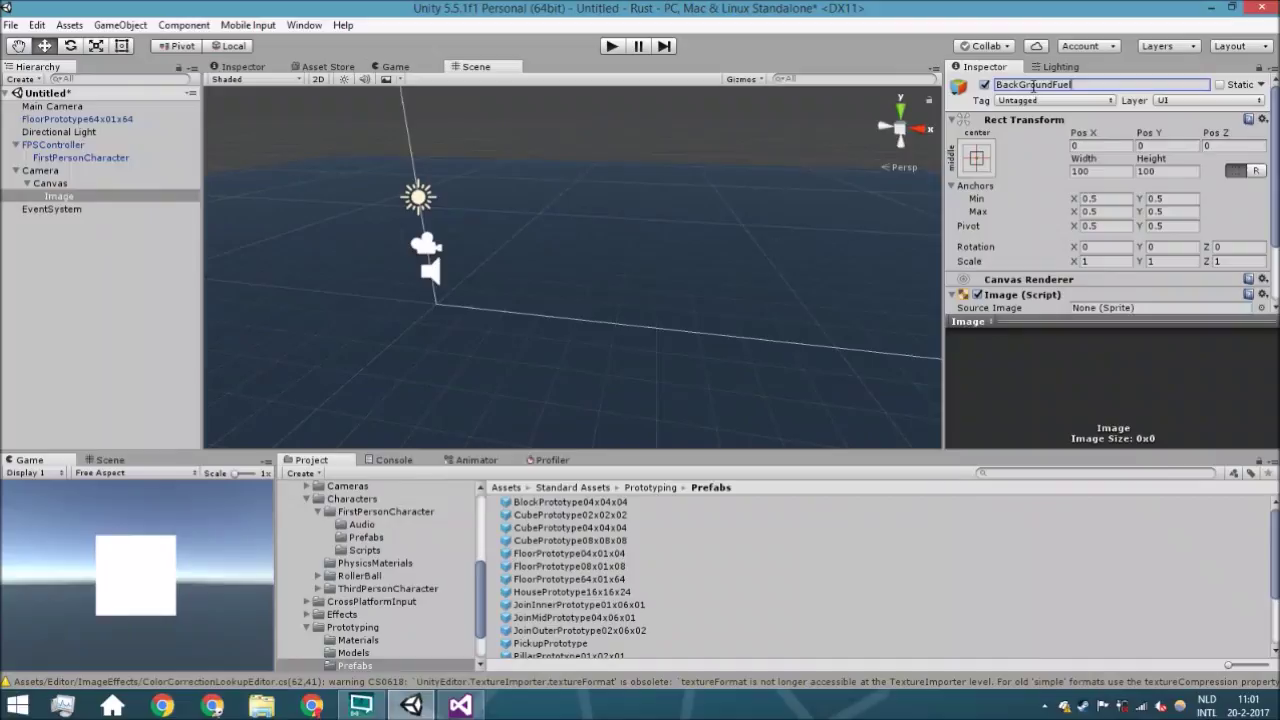
key(Return)
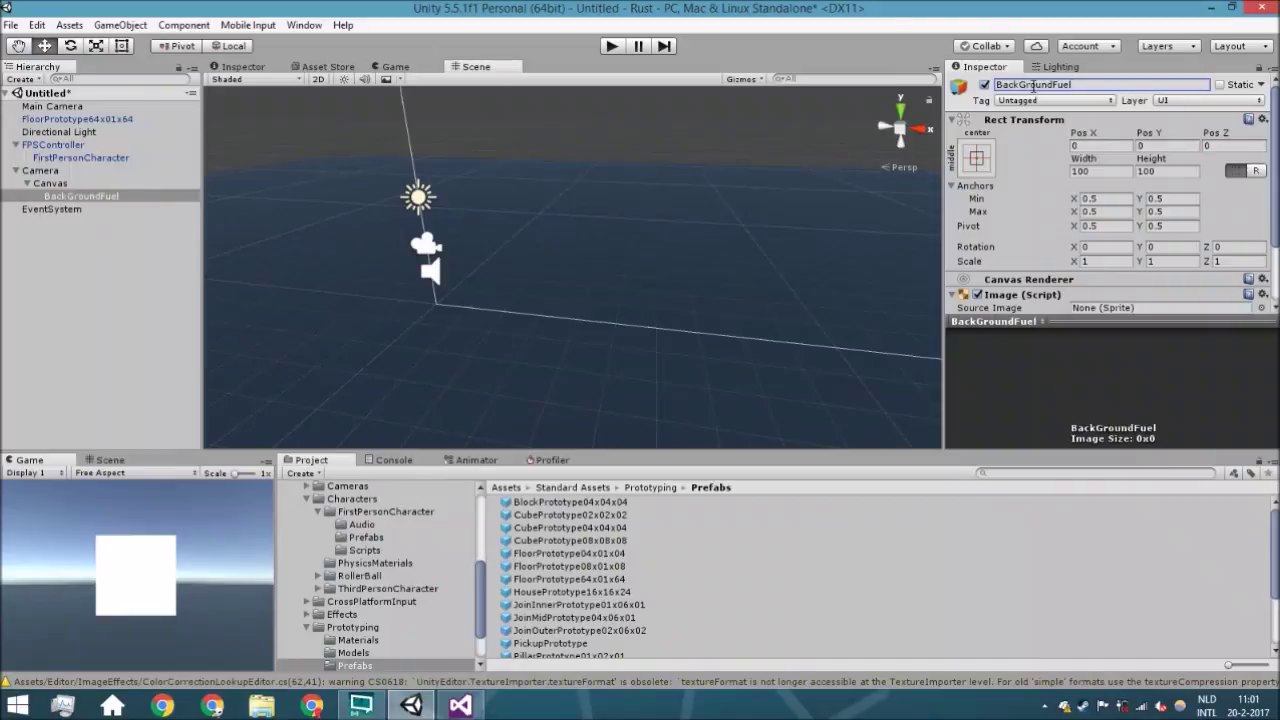
key(f)
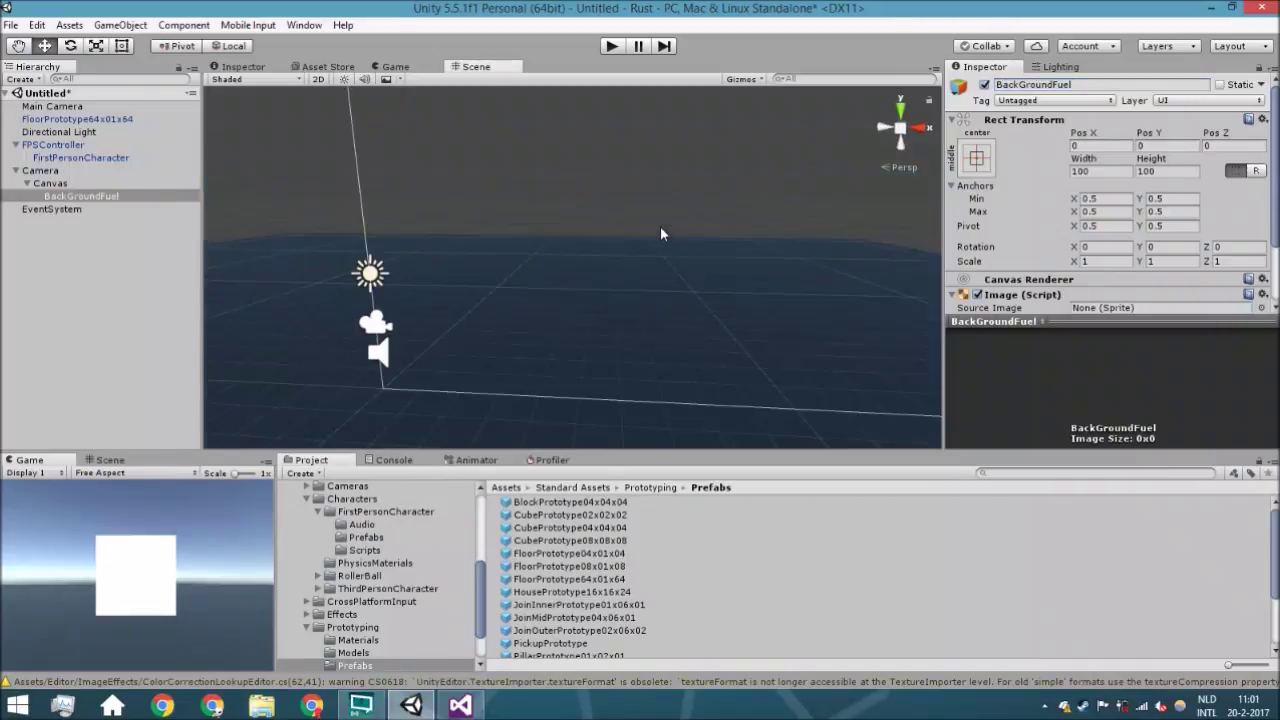
Move the BackGroundFuel image toward the canvas's lower-left area.
key(t)
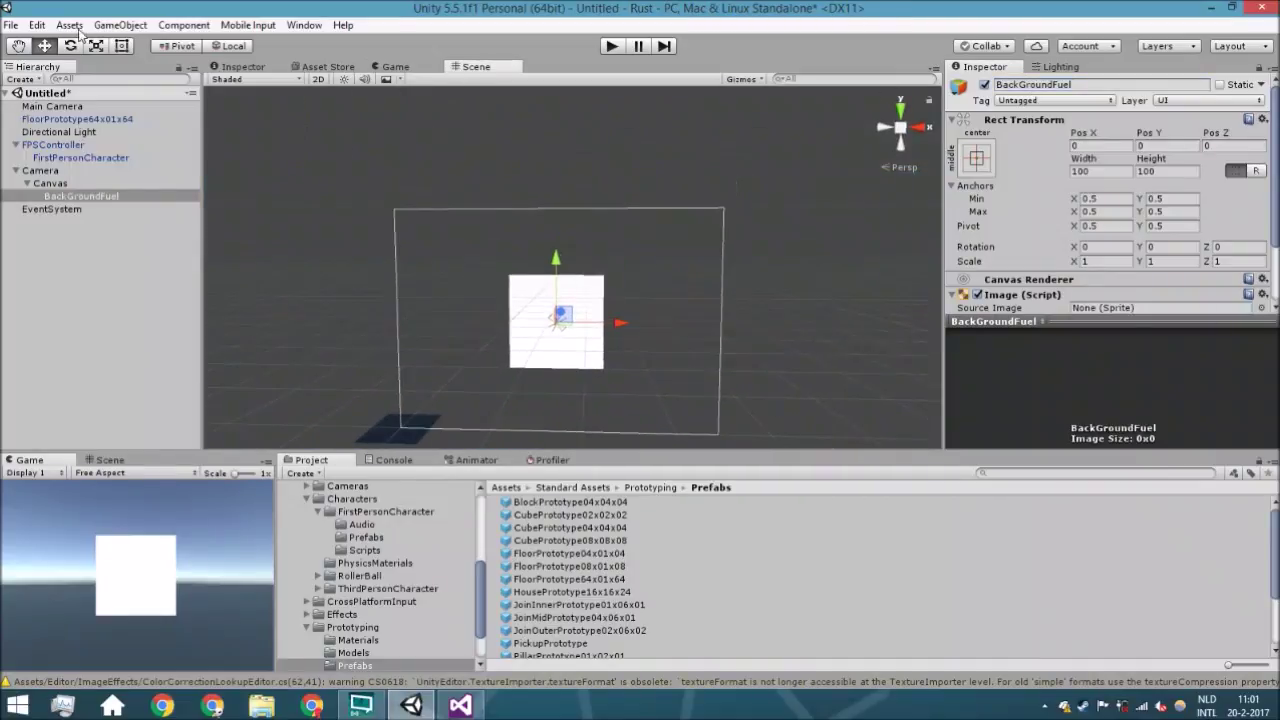
middle_drag(351, 257, 481, 172)
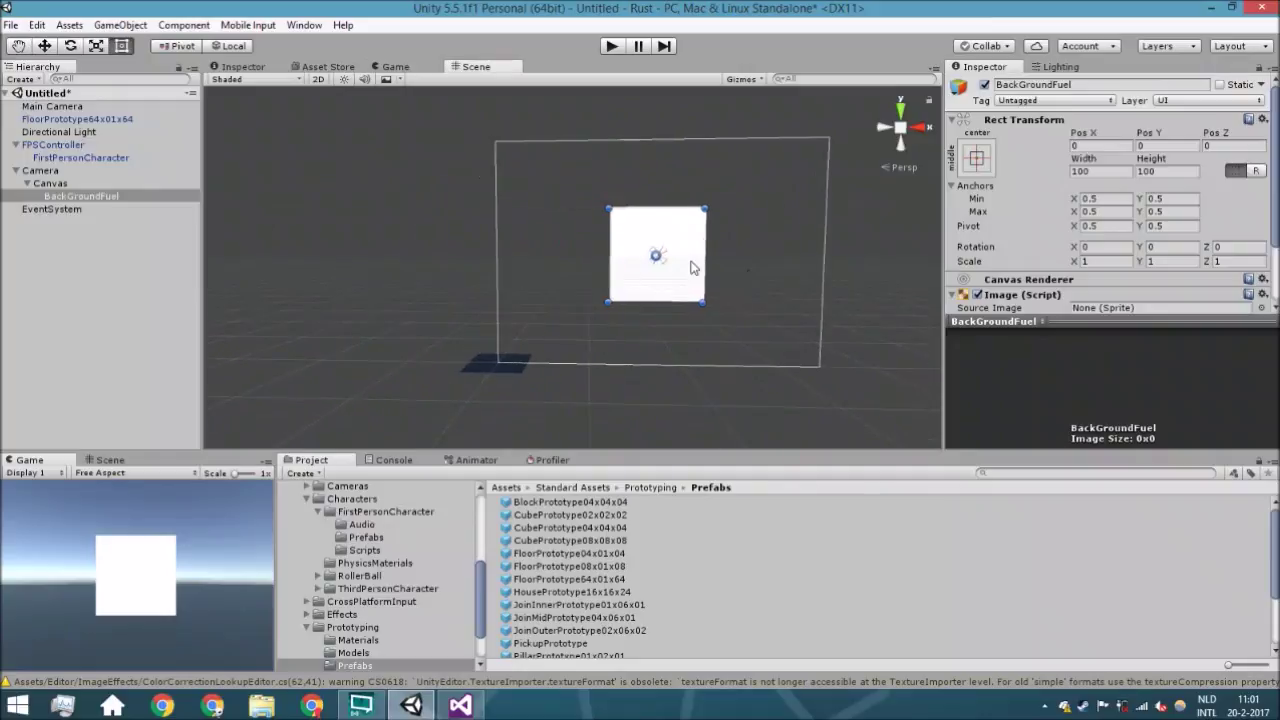
drag(694, 268, 588, 325)
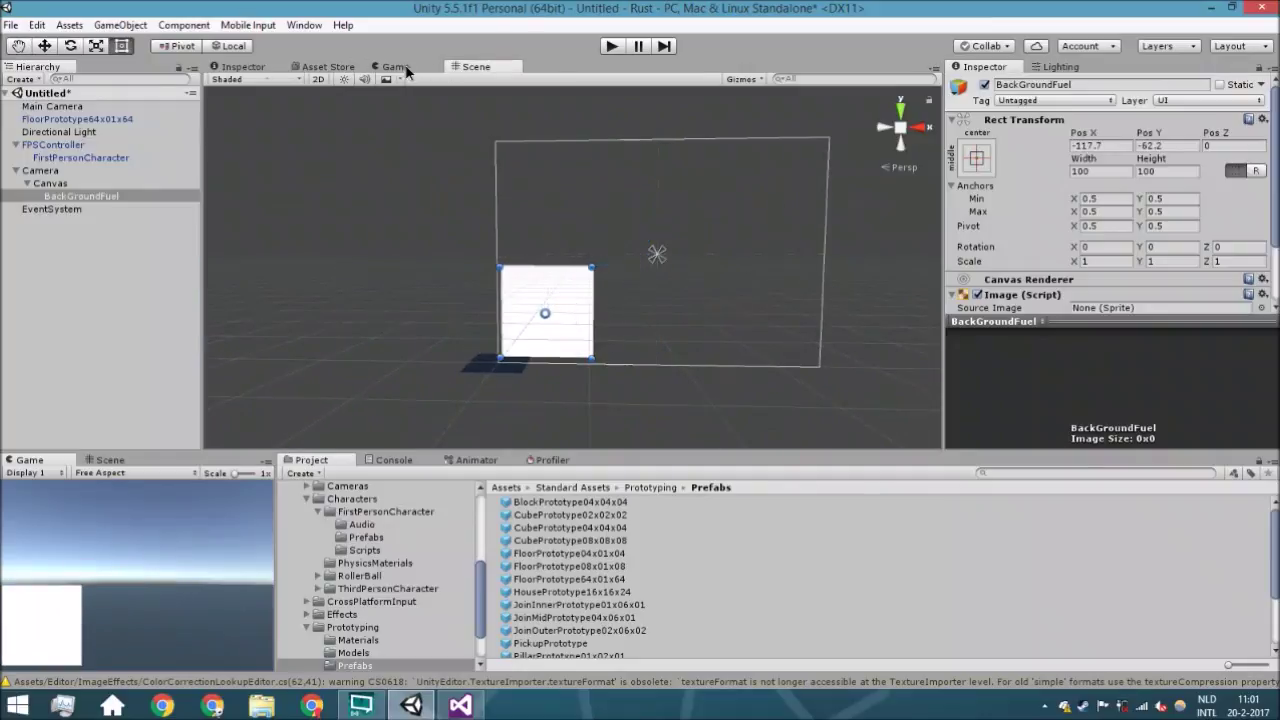
click(398, 66)
click(240, 80)
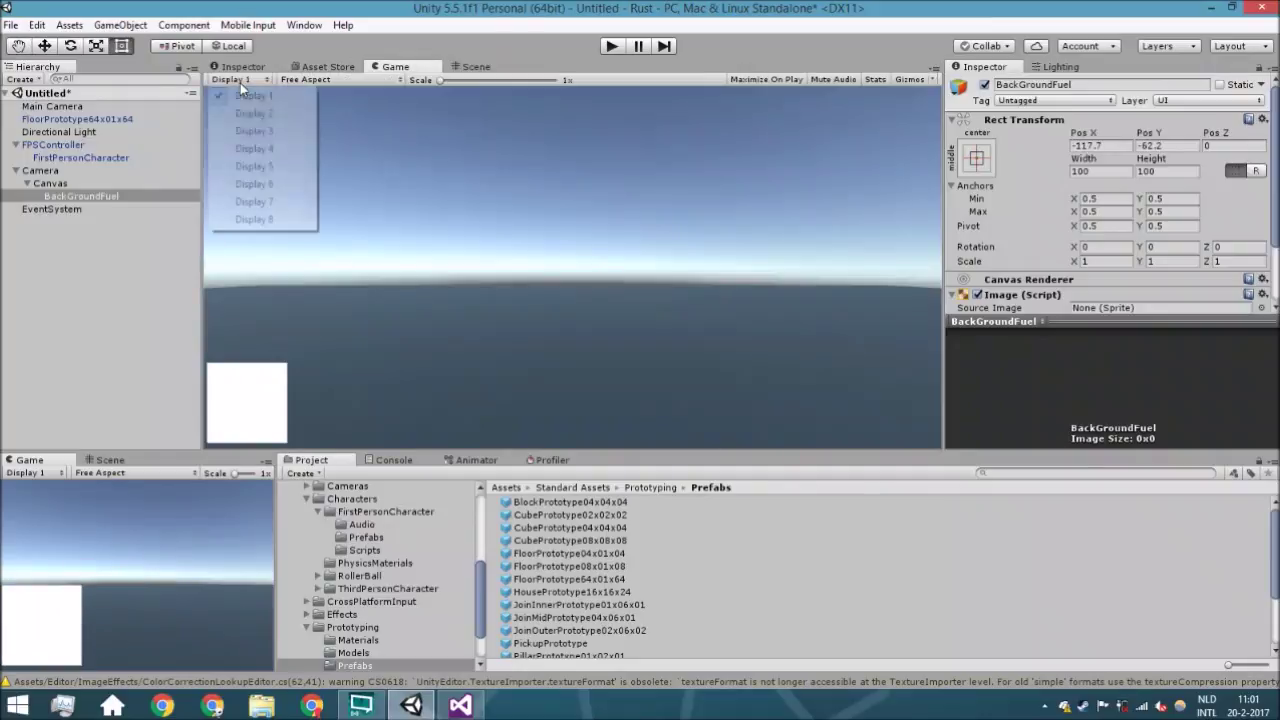
click(302, 80)
click(484, 70)
click(484, 70)
middle_drag(590, 200, 455, 205)
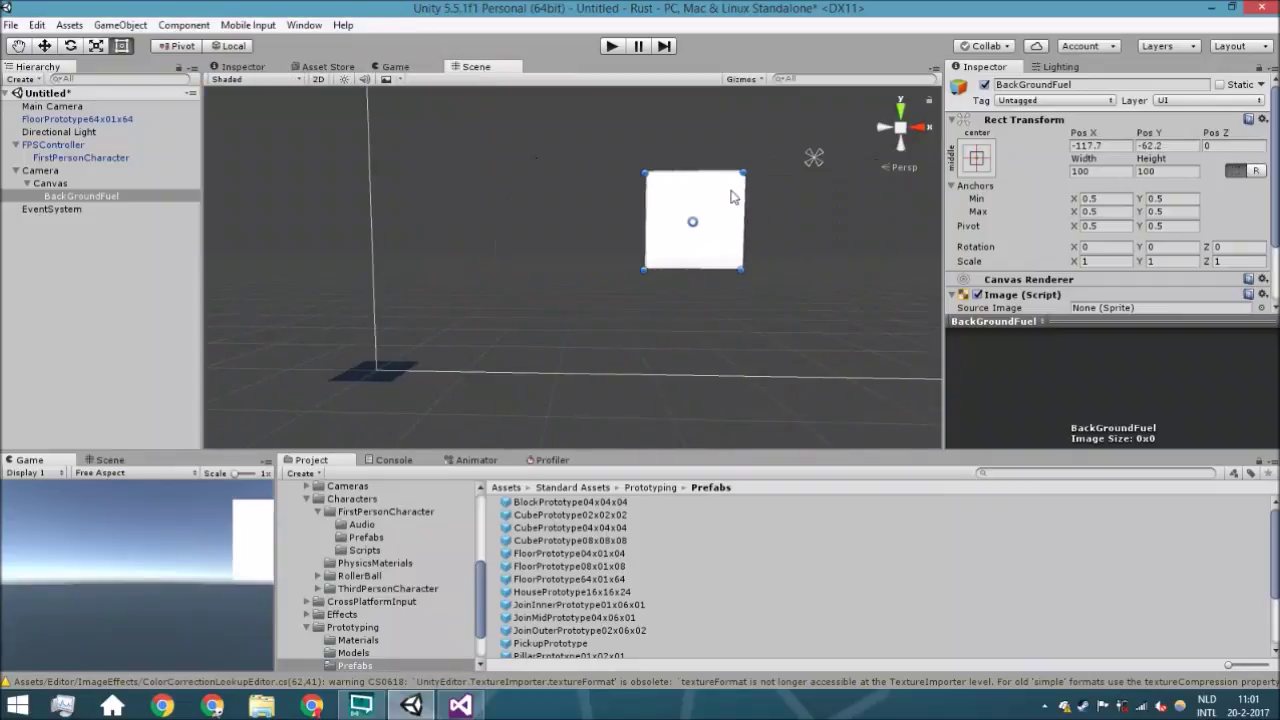
drag(710, 200, 460, 302)
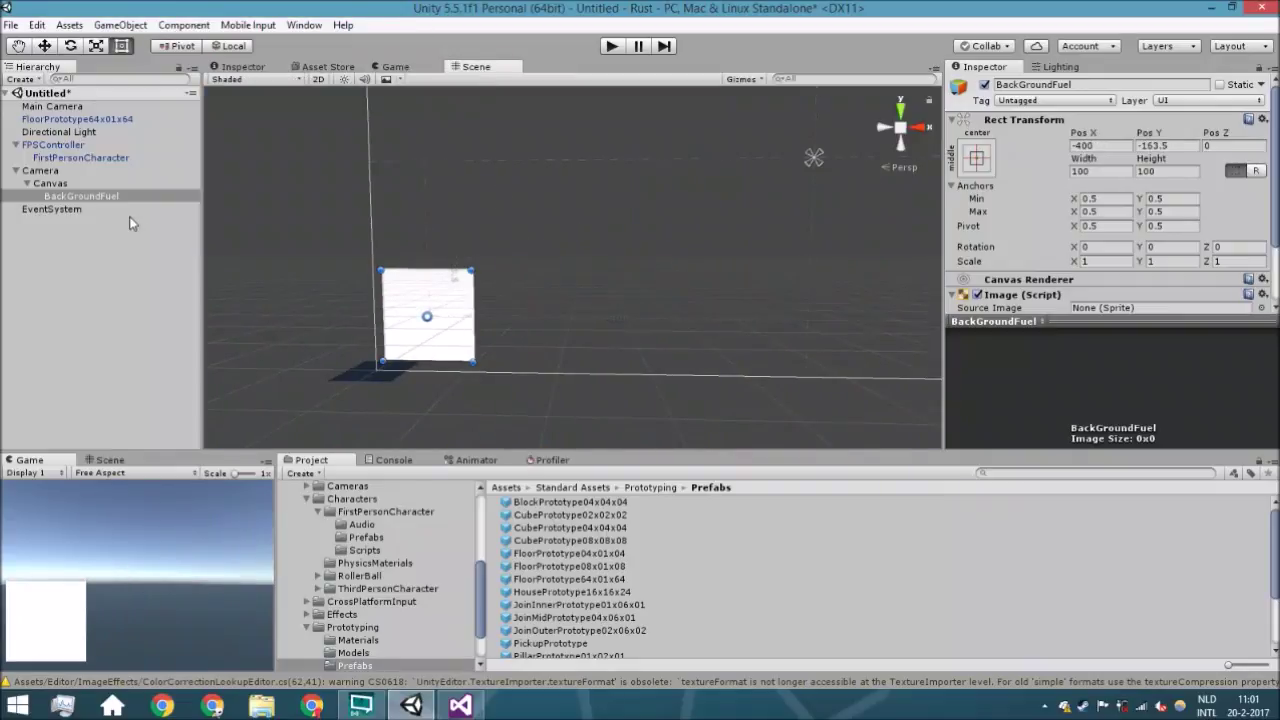
Set the Canvas to Screen Space - Camera with the new Camera, scaling with screen size.
click(78, 186)
click(1152, 314)
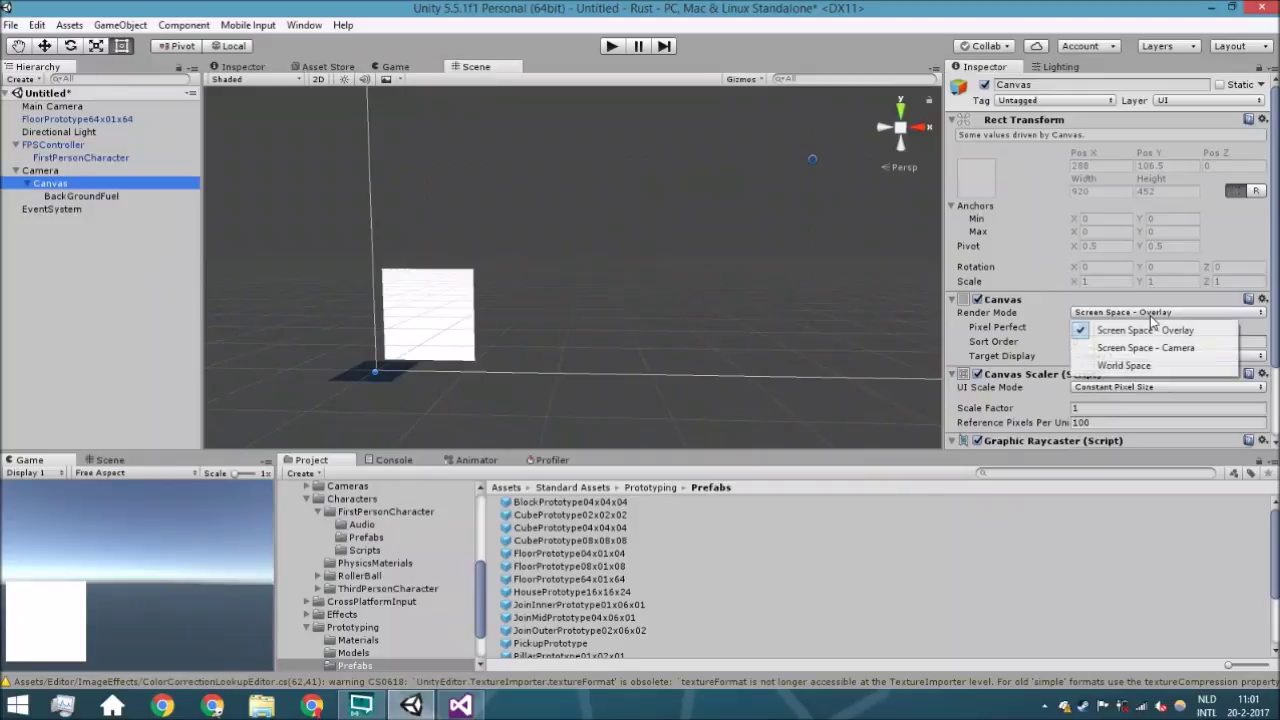
click(1163, 348)
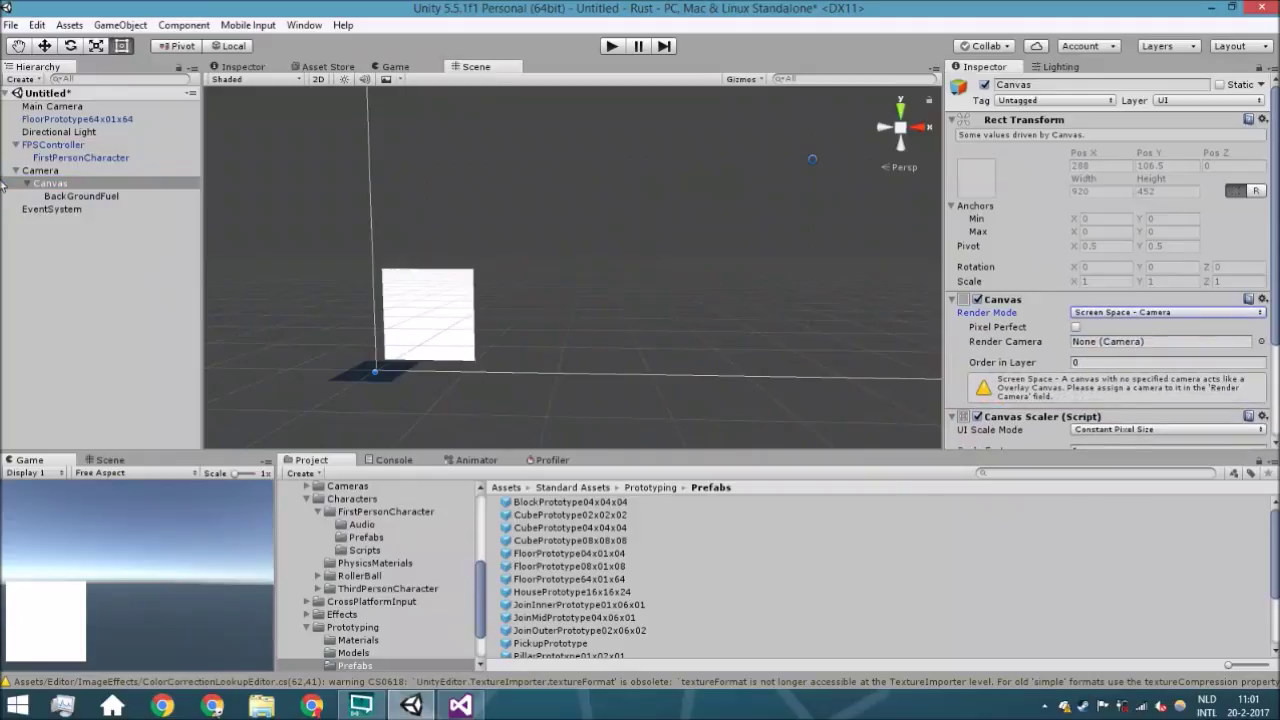
drag(45, 171, 1140, 345)
scroll(1131, 345, down, 3)
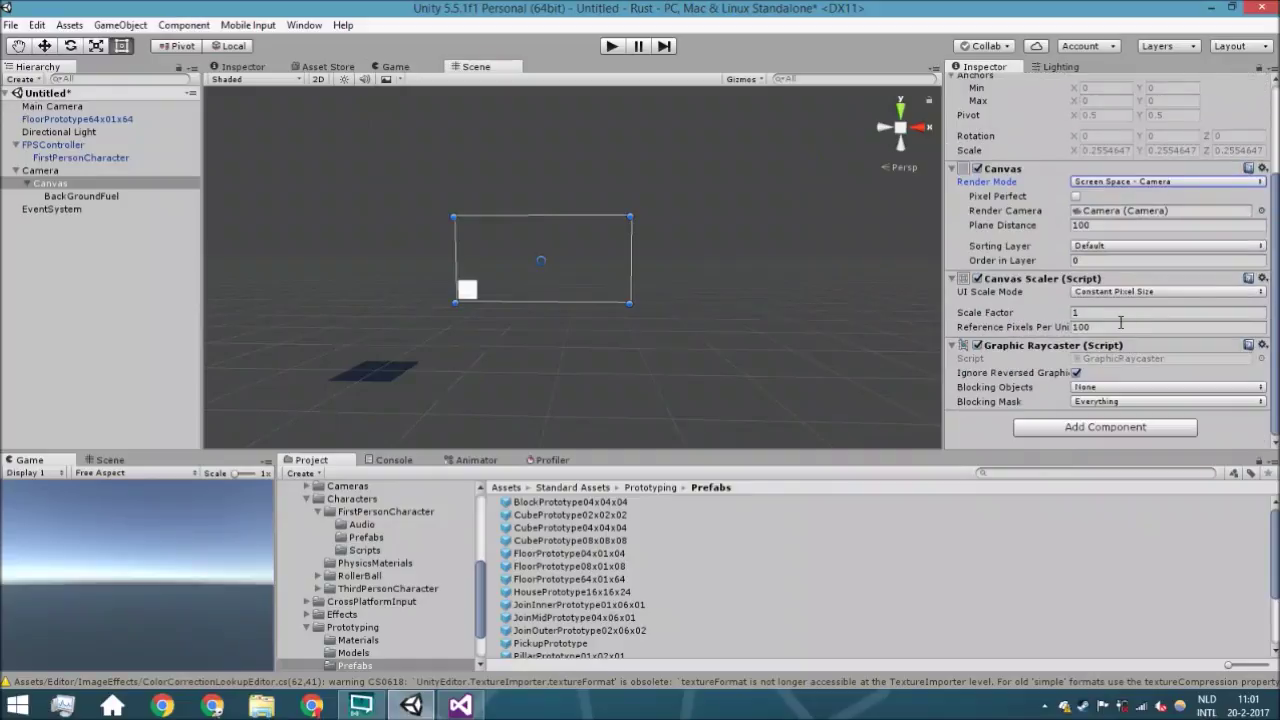
click(1120, 292)
click(1140, 327)
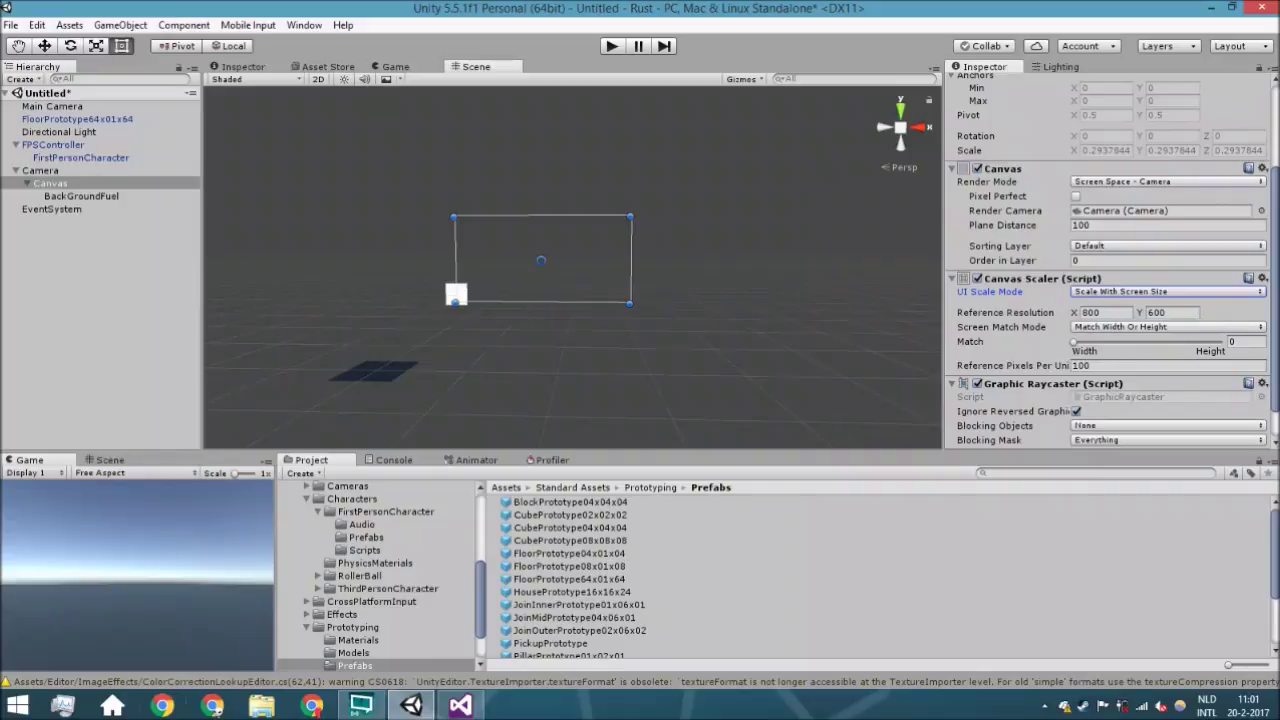
Apply the bottom-left anchor preset to BackGroundFuel and place it at about 0, 0.
click(395, 67)
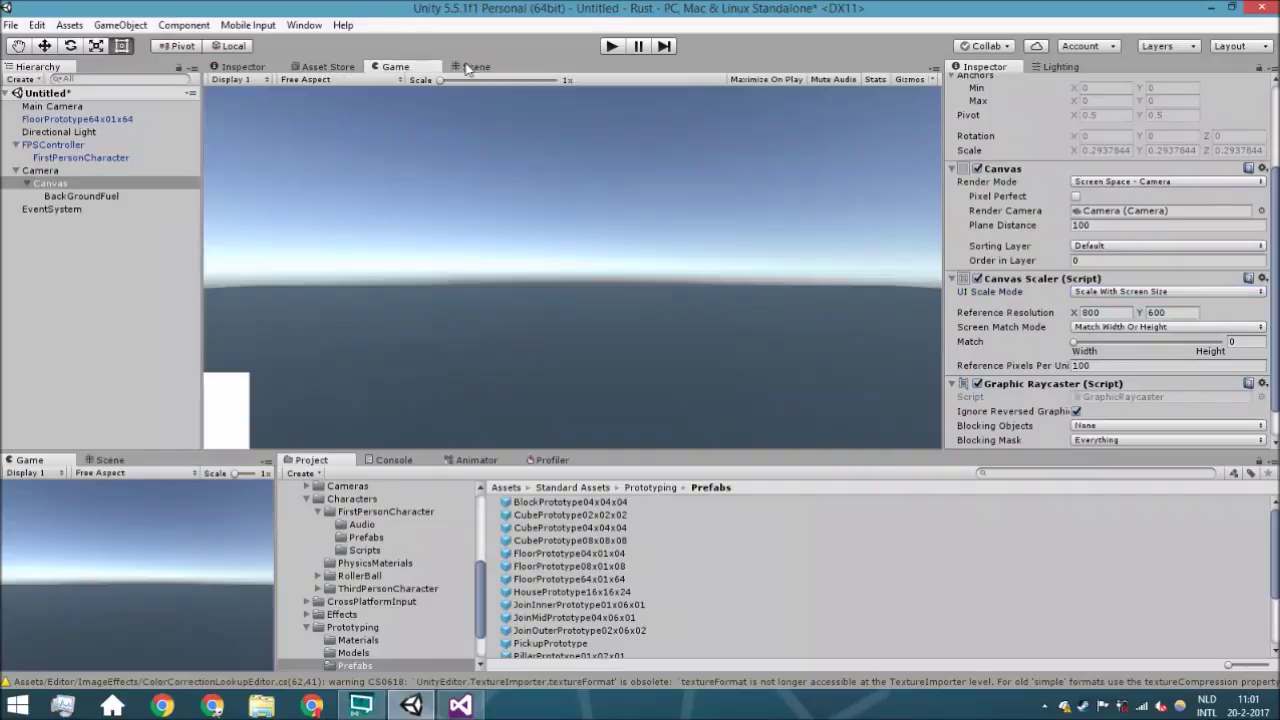
click(87, 198)
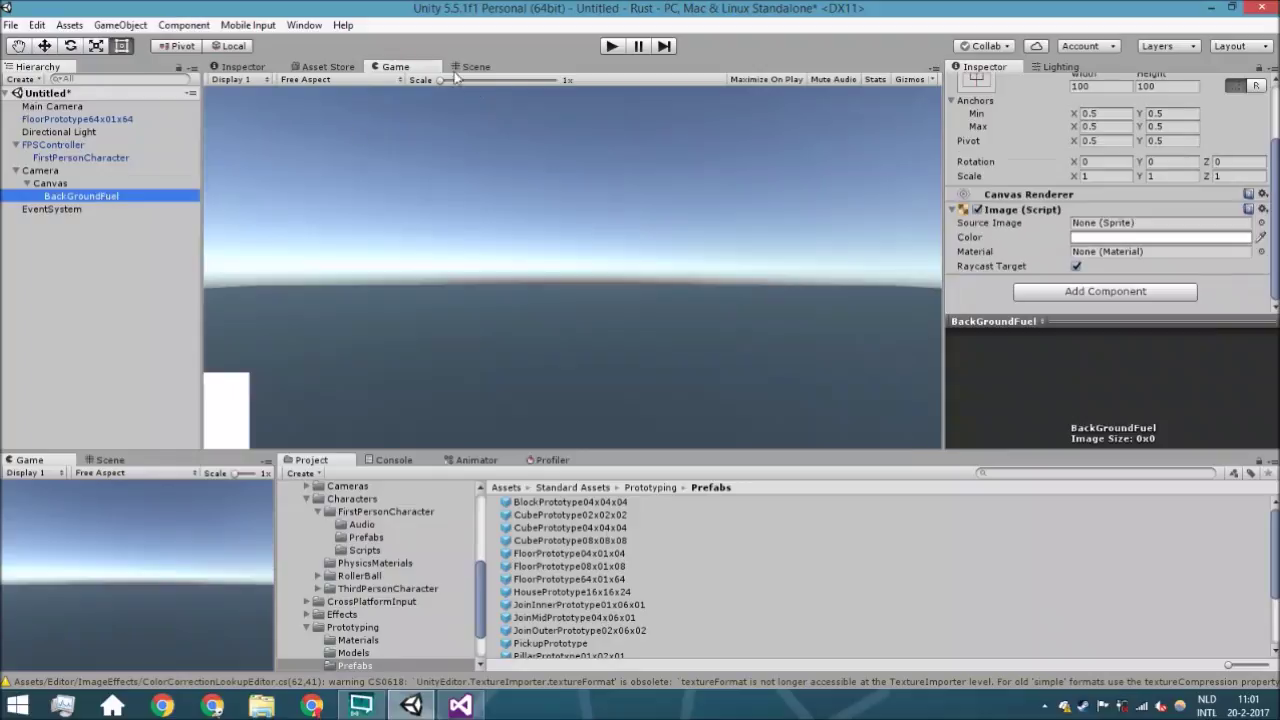
click(476, 67)
scroll(1098, 130, up, 2)
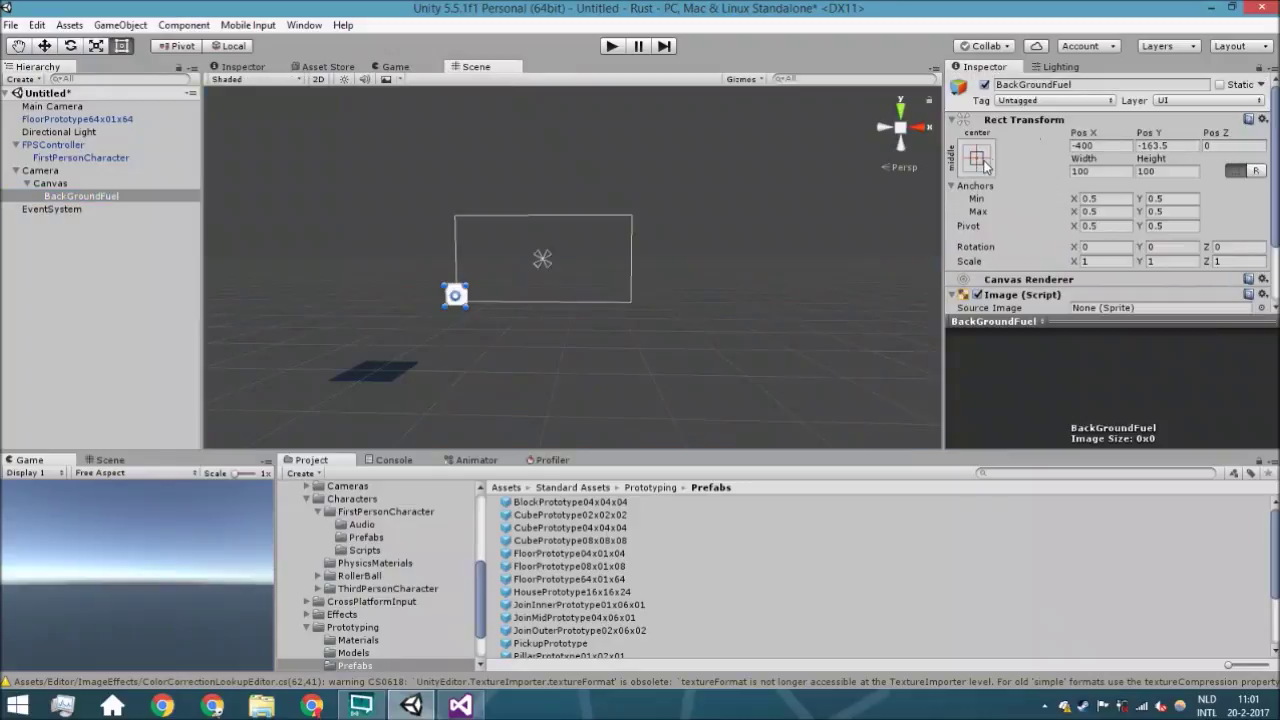
click(977, 158)
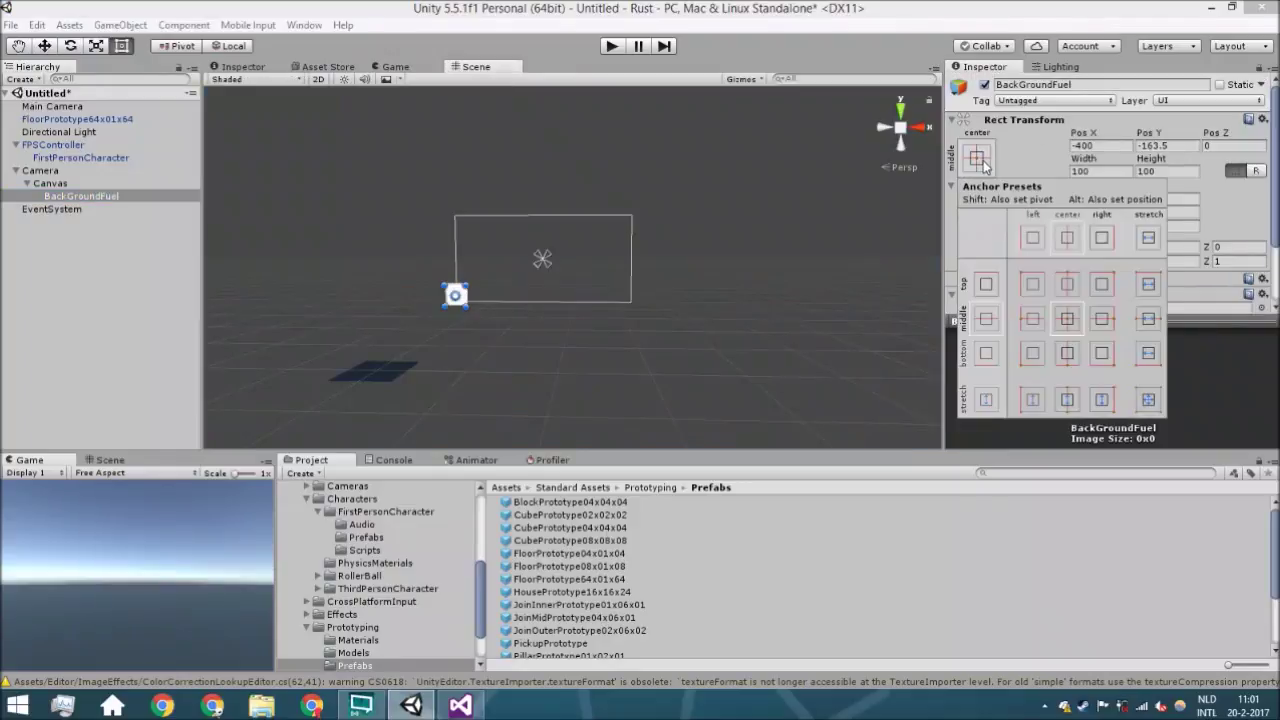
click(1035, 361)
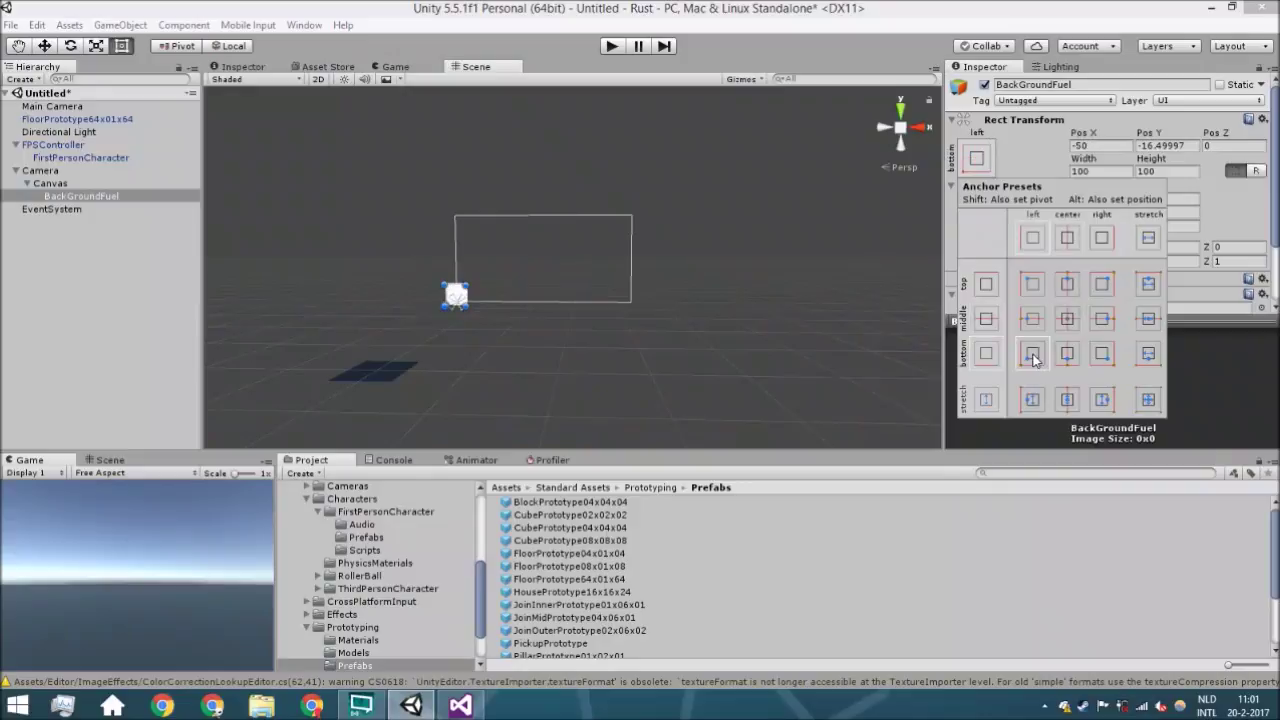
click(390, 305)
key(f)
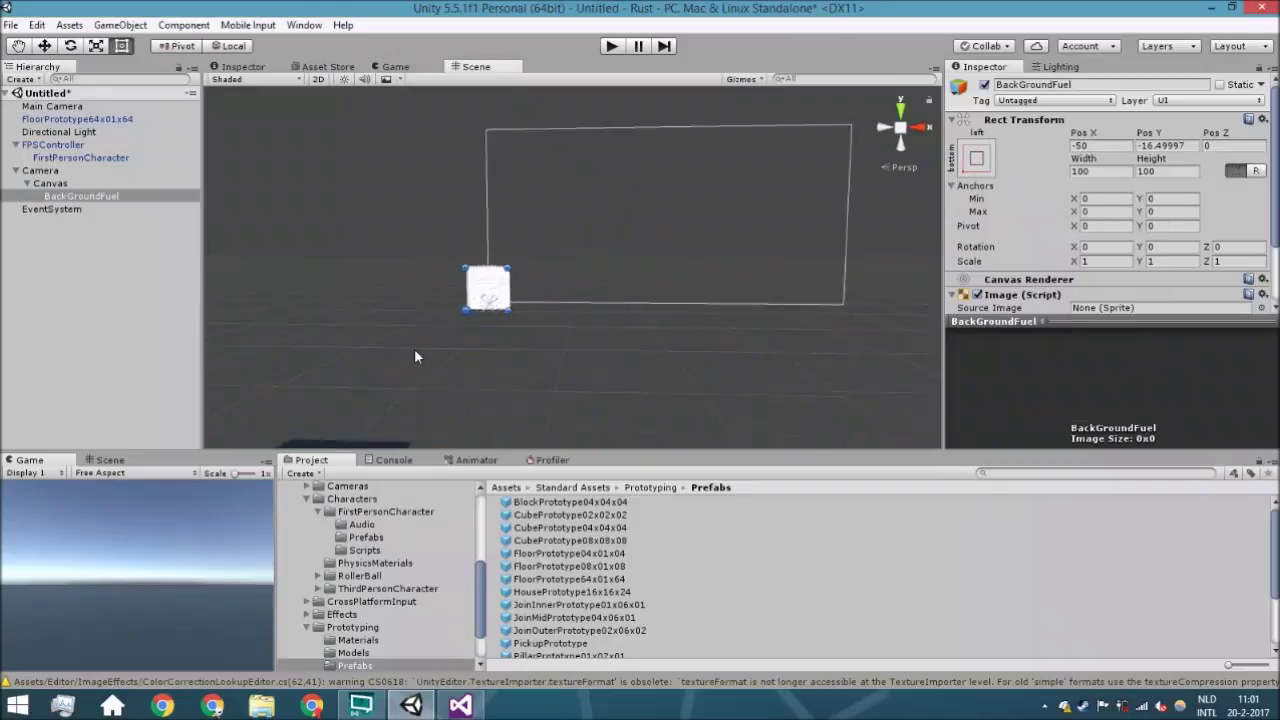
middle_drag(608, 270, 520, 327)
drag(520, 327, 600, 290)
middle_drag(515, 380, 527, 380)
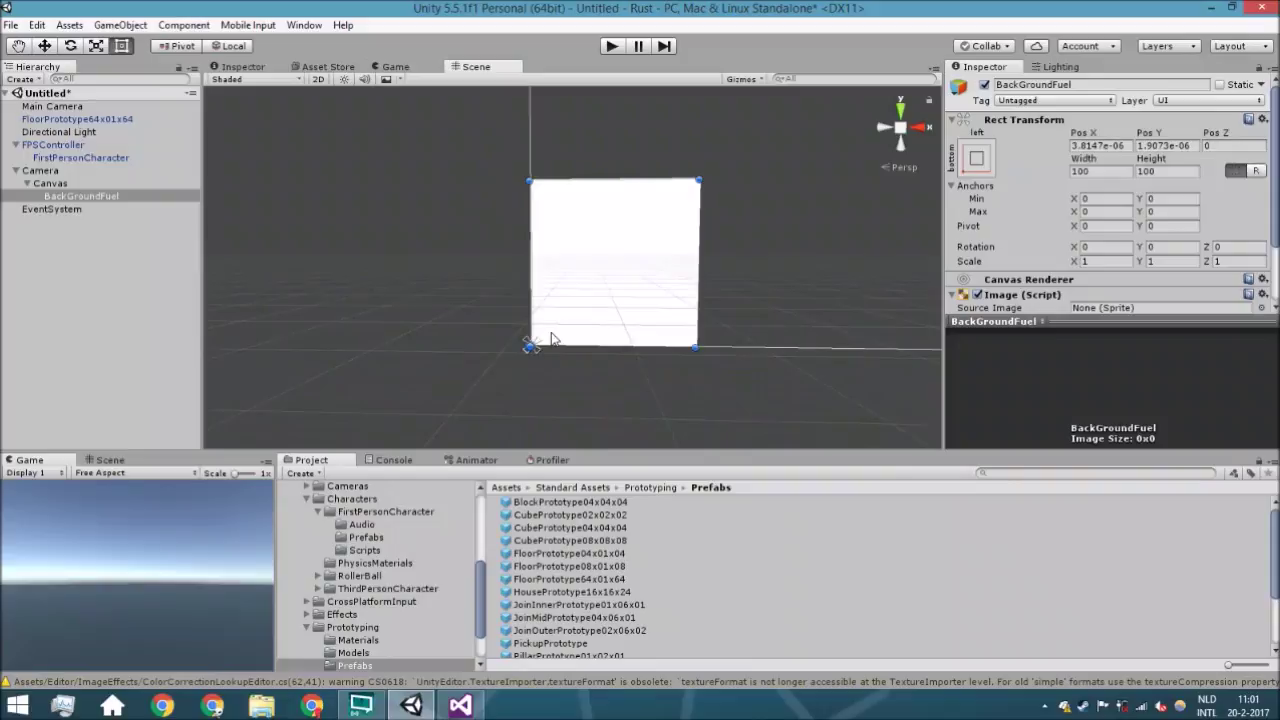
Squash BackGroundFuel into a flat 144.6 × 24.5 bar.
scroll(530, 350, down, 3)
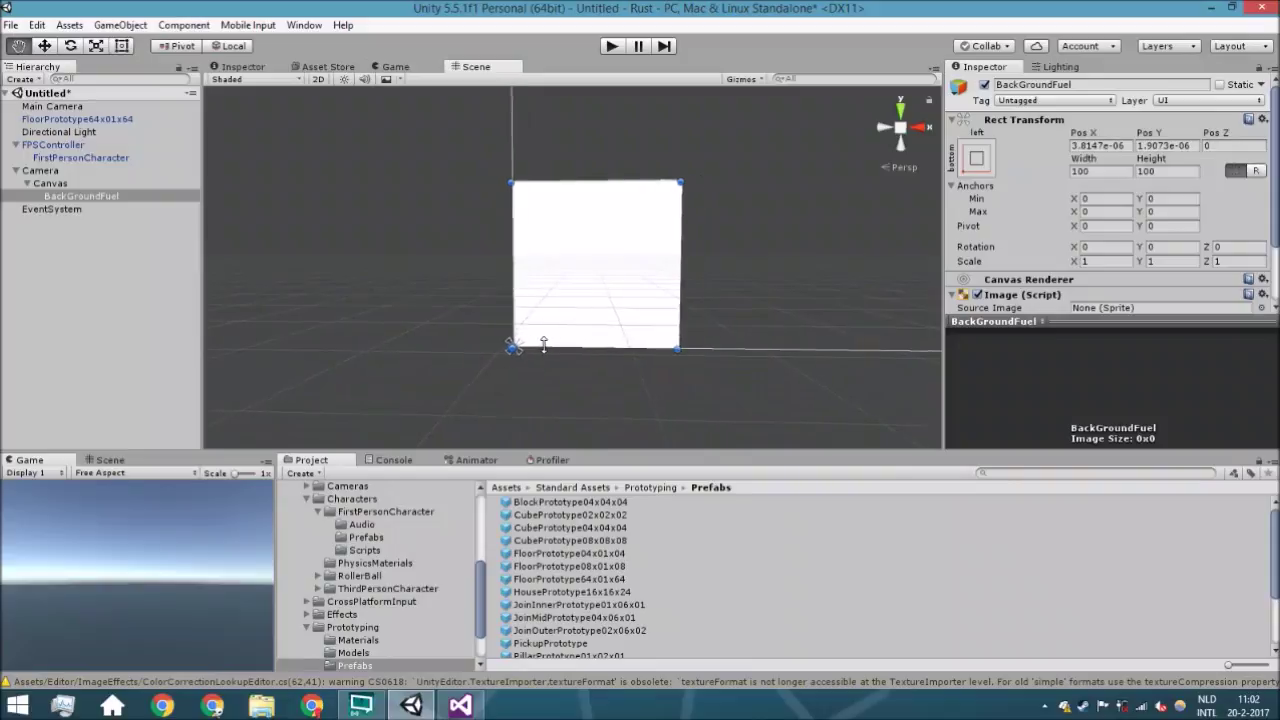
click(395, 67)
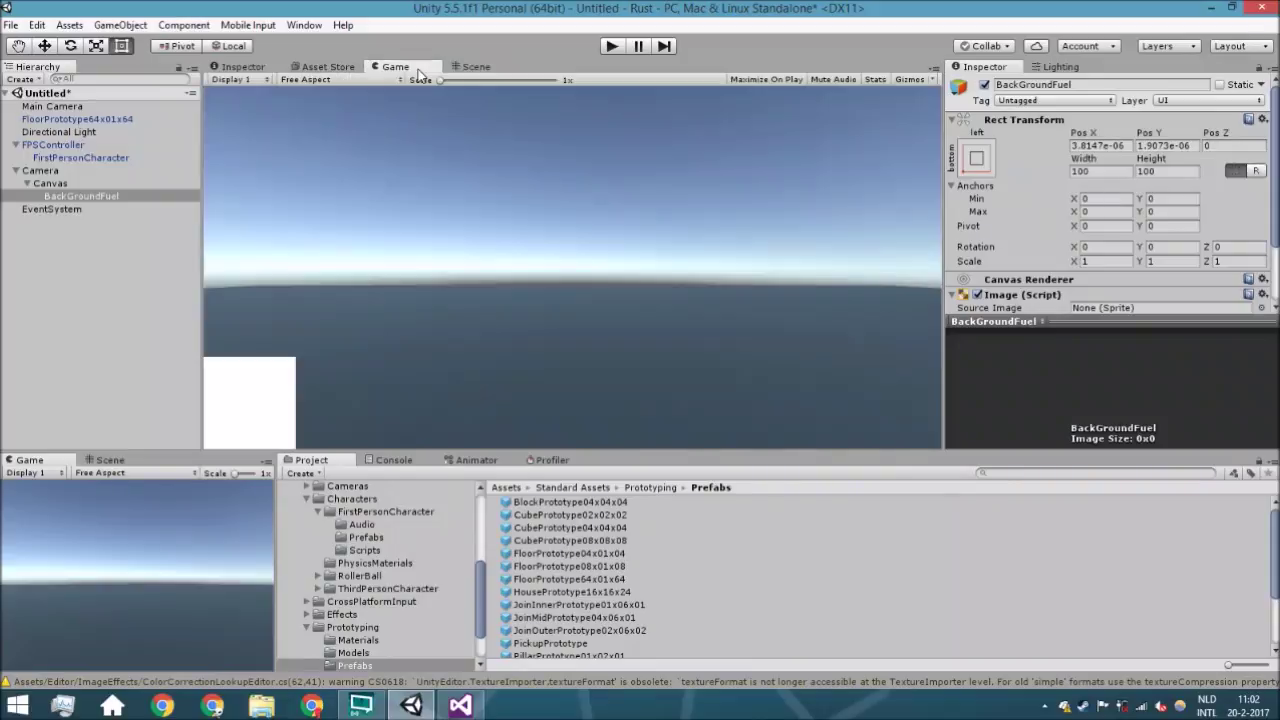
click(458, 68)
right_drag(583, 277, 625, 205)
drag(625, 205, 657, 303)
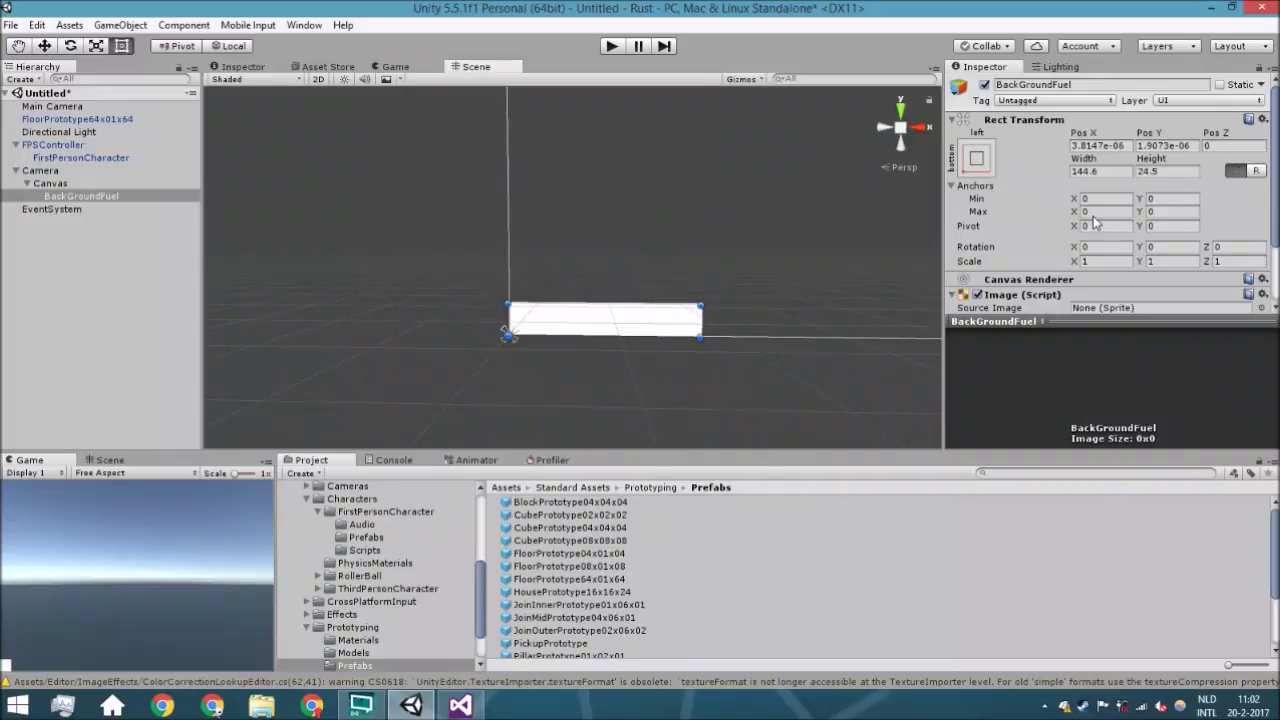
Colour the BackGroundFuel image dark grey, hex 636363FF.
scroll(1092, 224, down, 3)
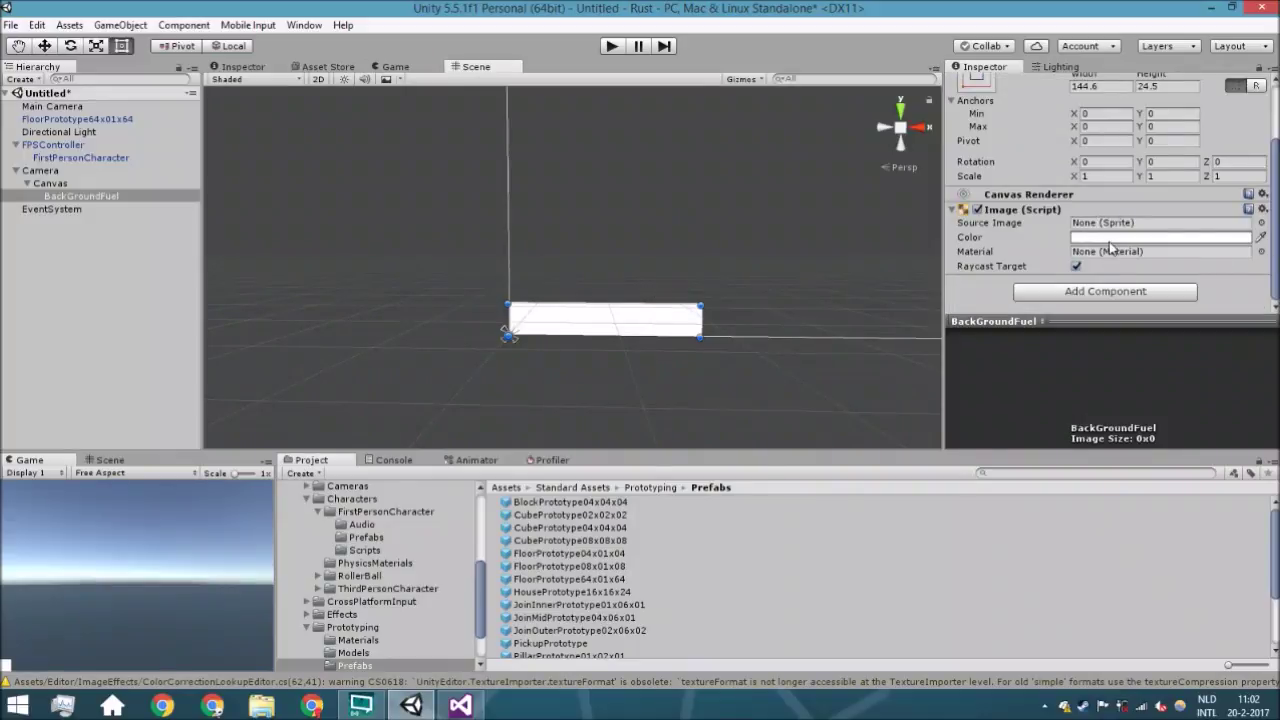
click(1115, 237)
click(1146, 160)
drag(1146, 182, 1145, 215)
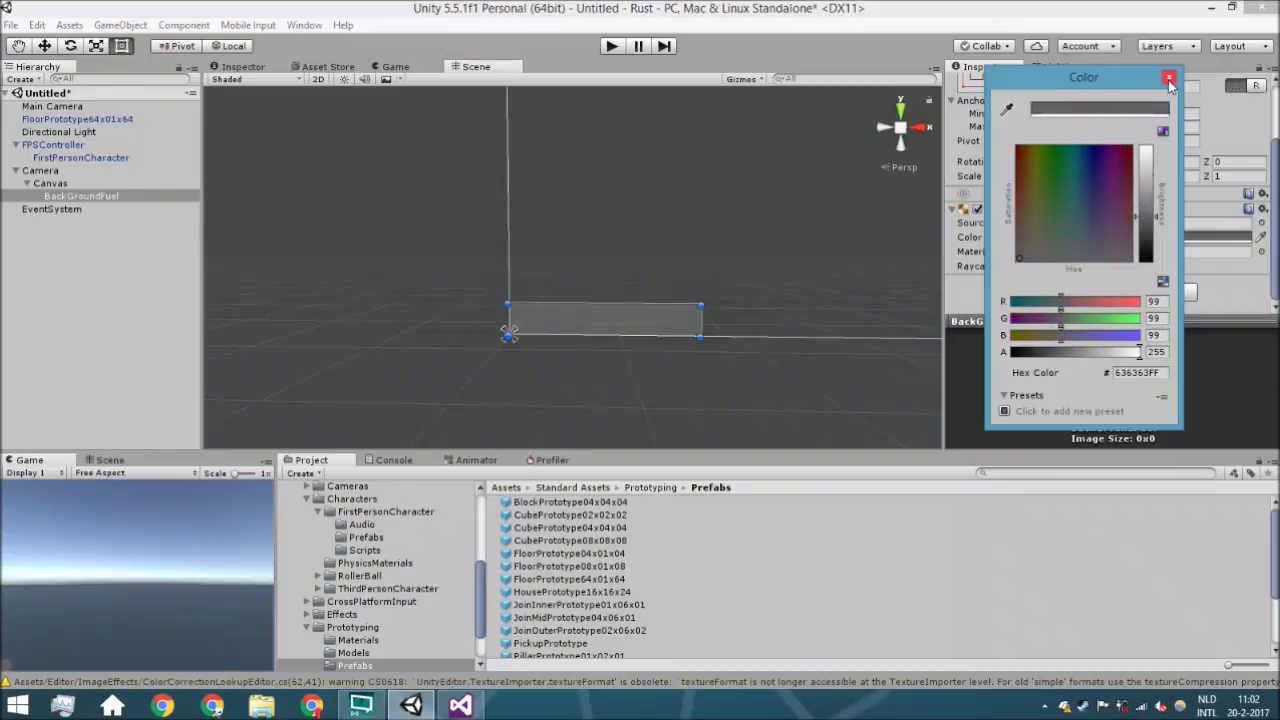
click(1169, 78)
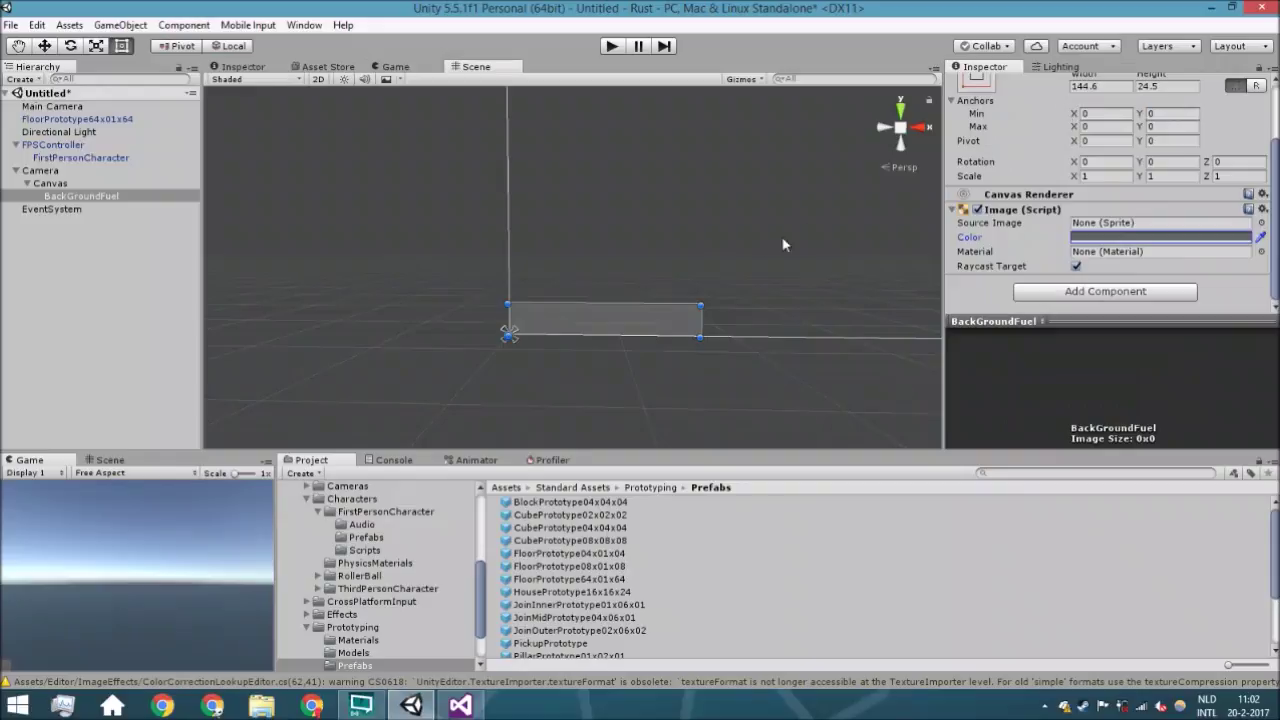
click(397, 67)
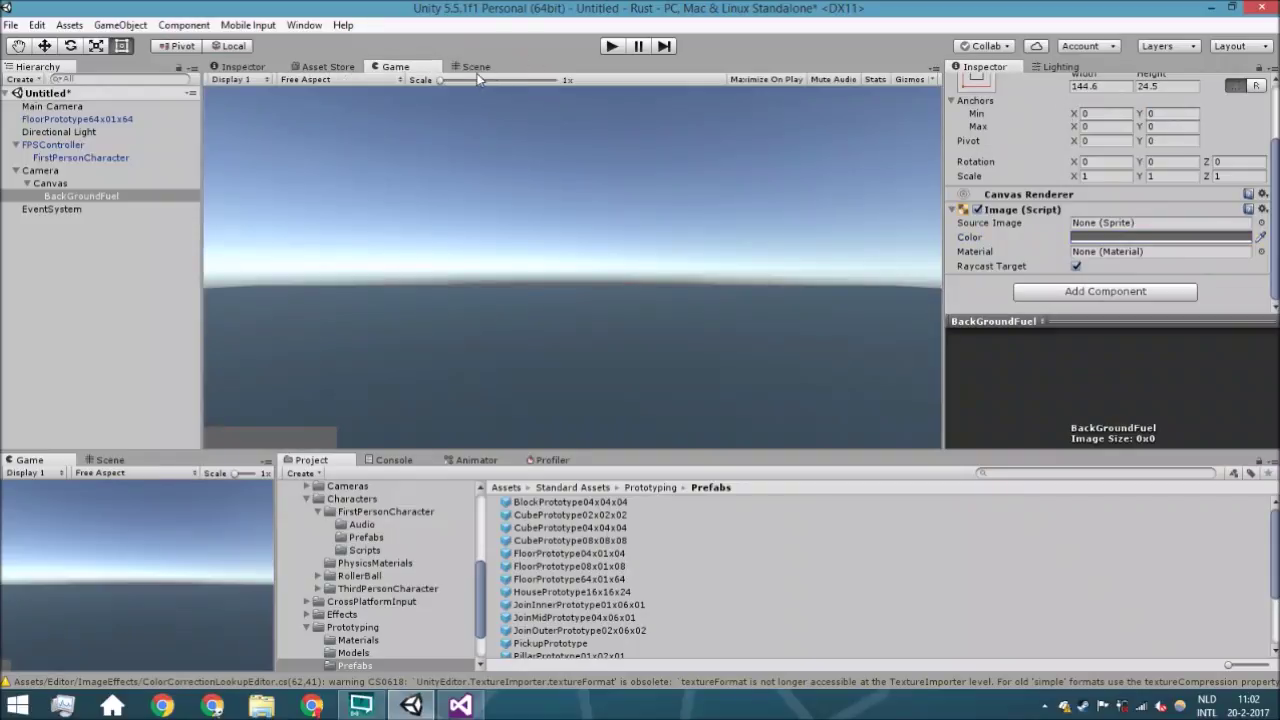
click(476, 66)
right_click(124, 198)
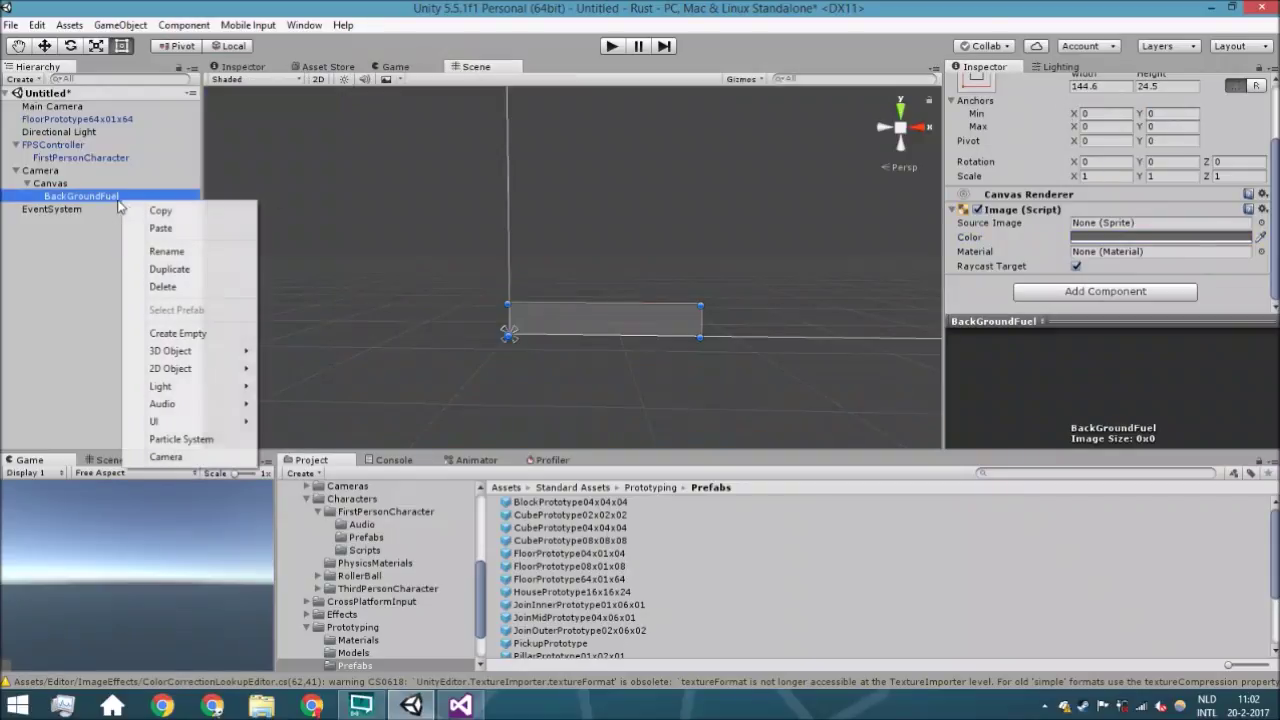
Duplicate BackGroundFuel and rename the copy CurrentFuelImage.
click(196, 311)
right_click(98, 208)
right_click(93, 202)
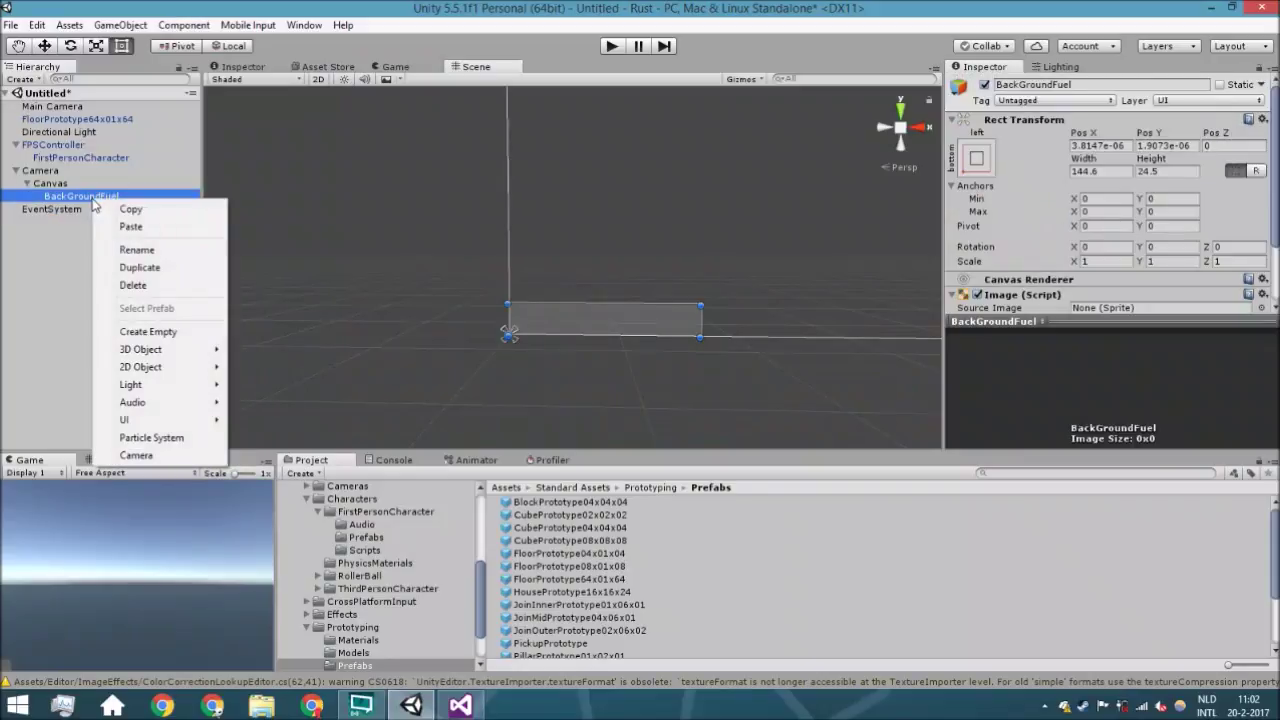
click(140, 267)
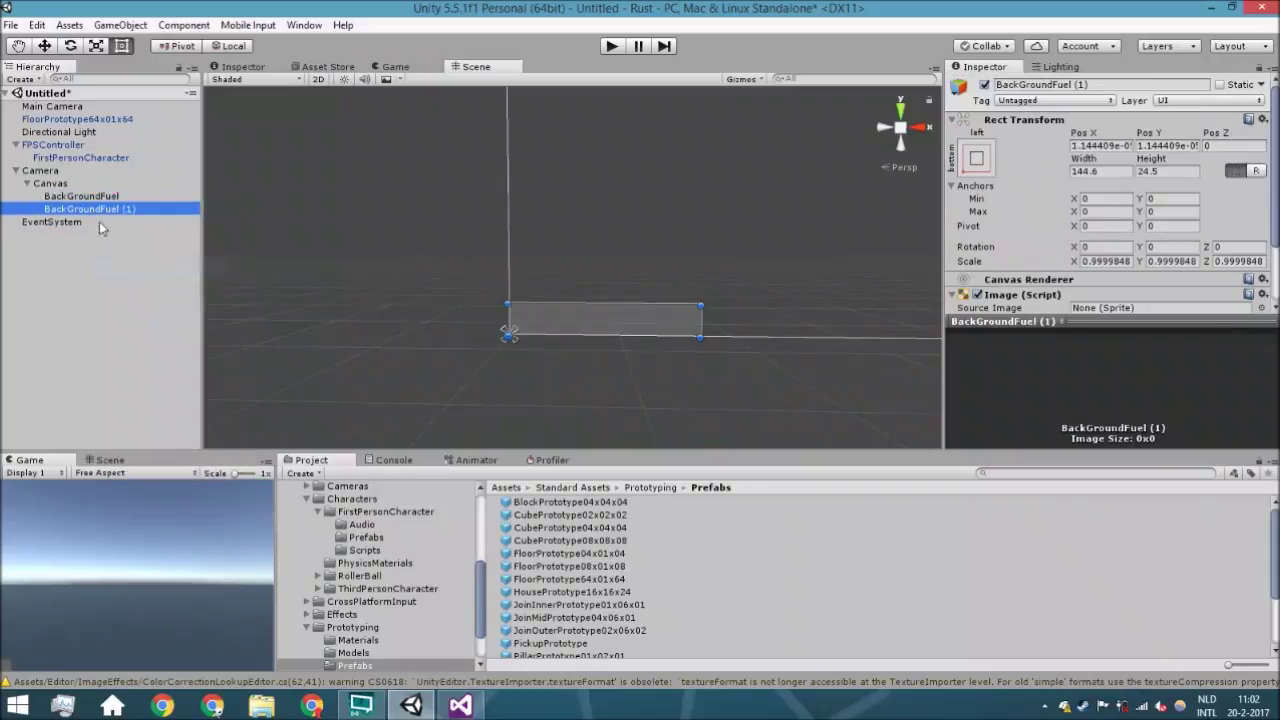
click(1073, 84)
text(CurrentFuelI)
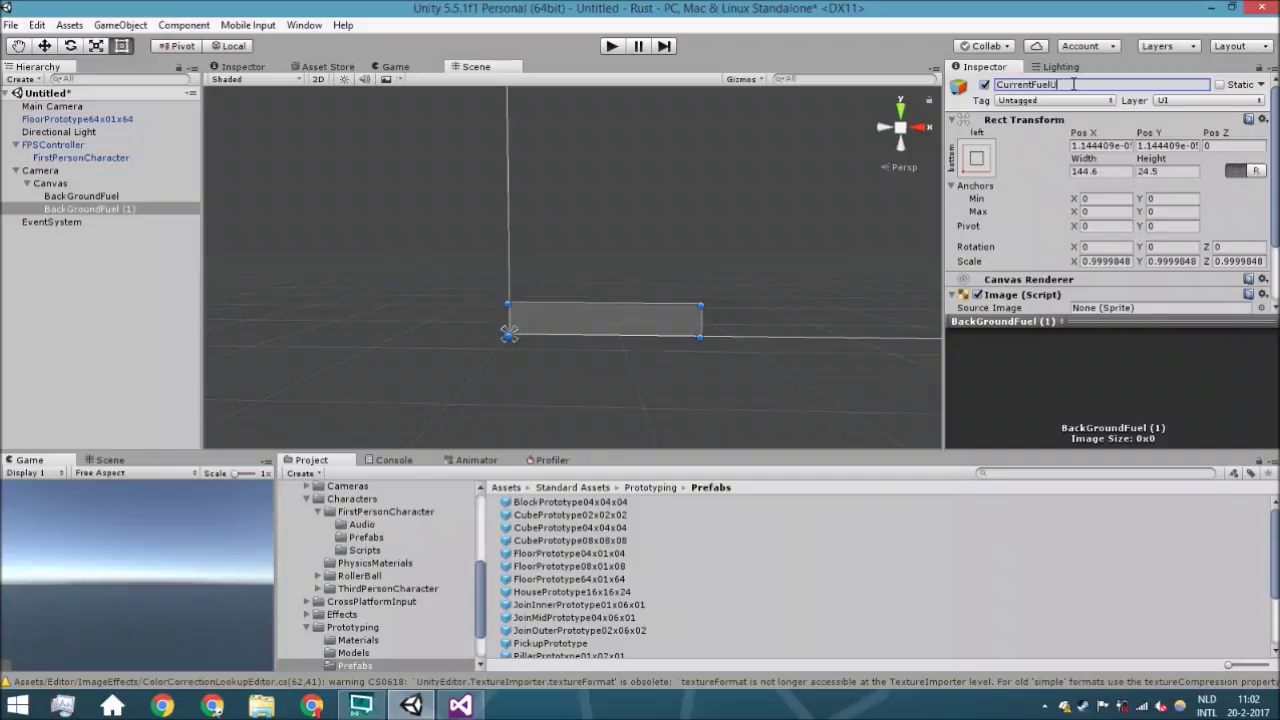
text(mage)
key(Return)
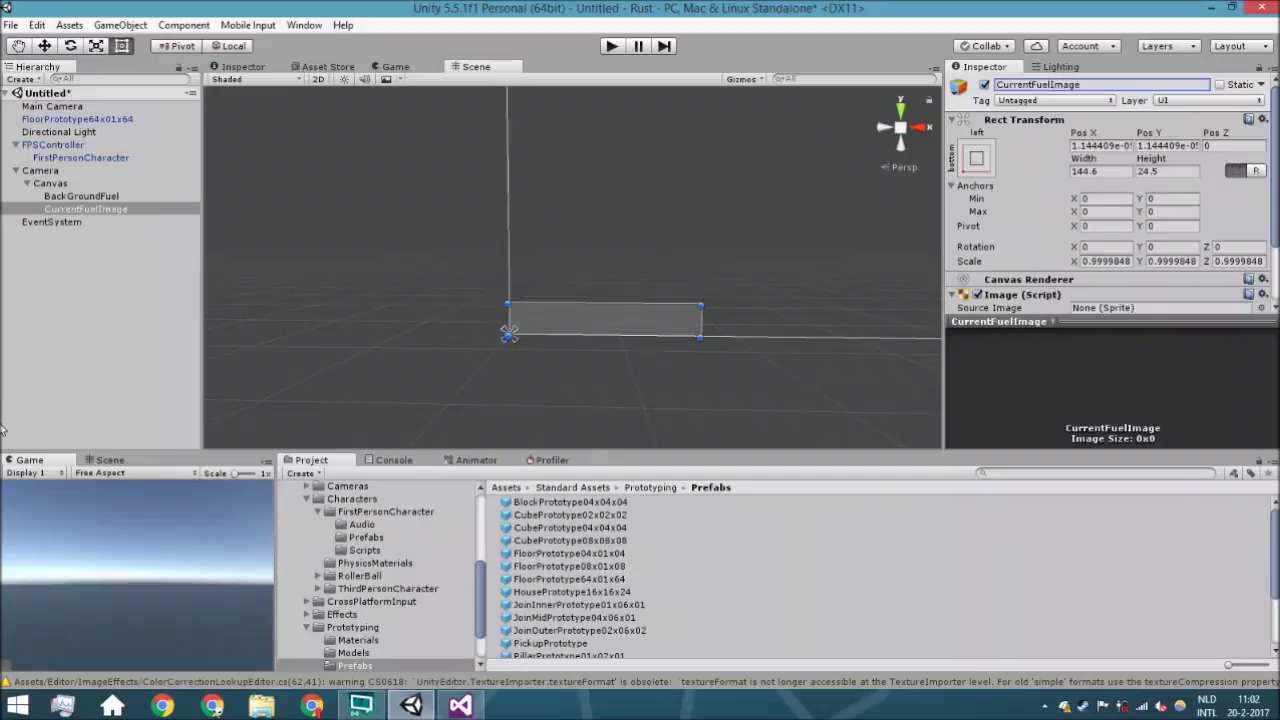
Nest CurrentFuelImage under BackGroundFuel and open its Source Image picker.
drag(104, 211, 125, 208)
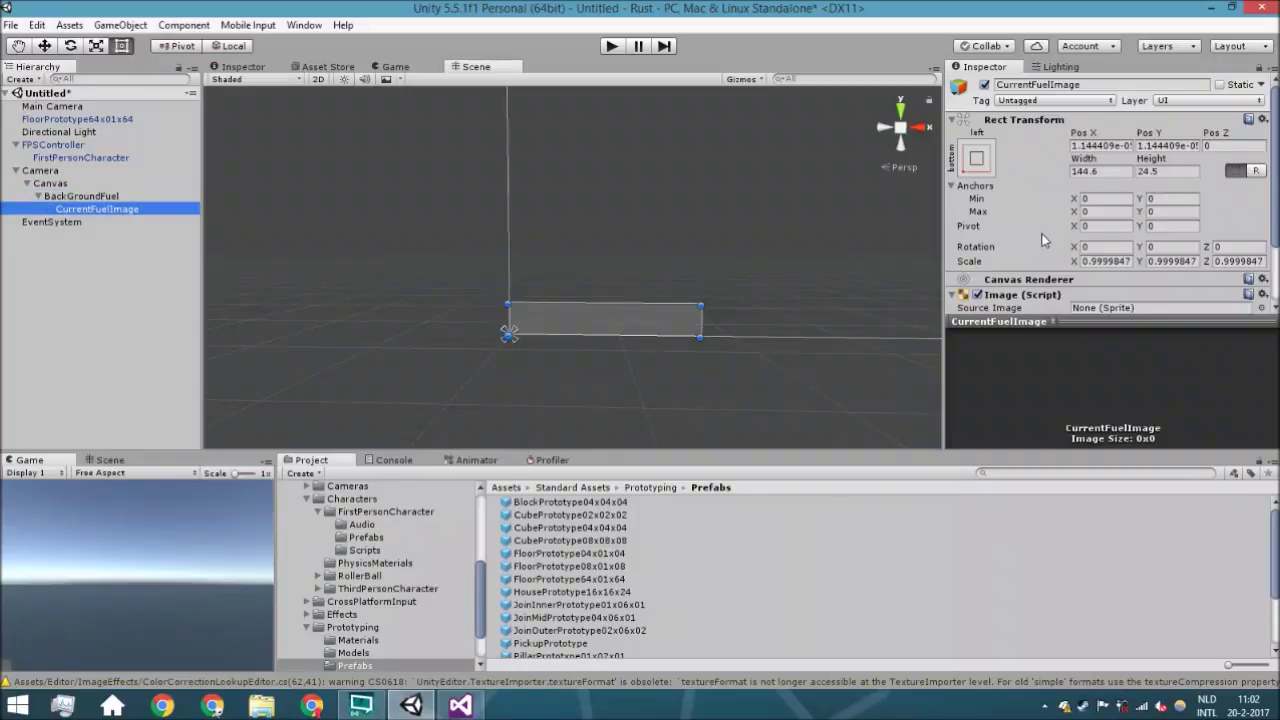
scroll(1043, 240, down, 2)
click(1261, 222)
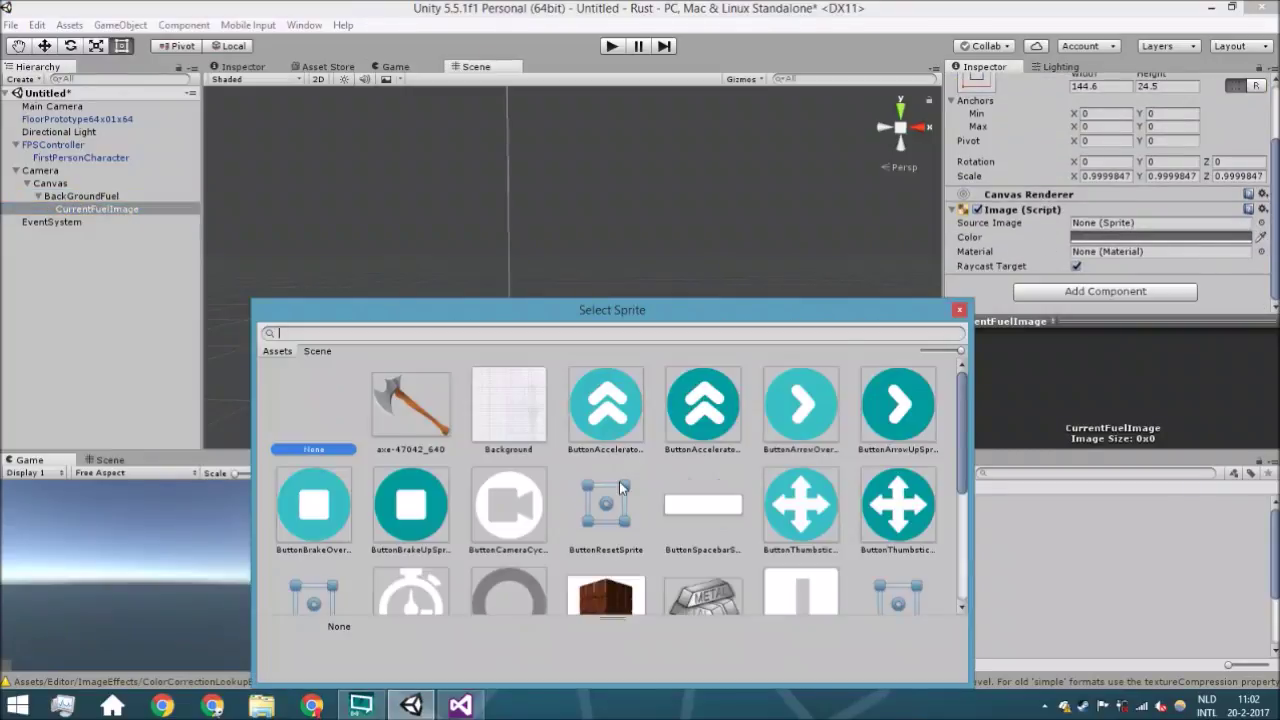
Shrink CurrentFuelImage to about 134.9 × 16.9 inside the grey bar.
key(Escape)
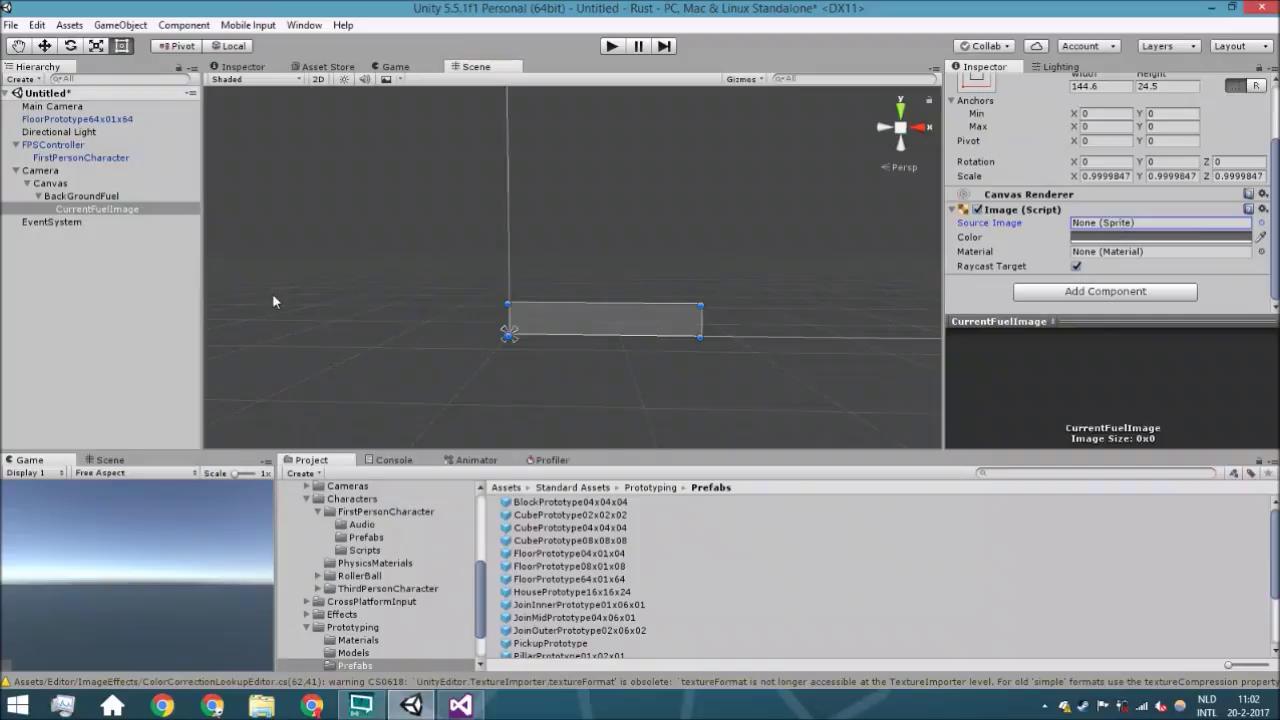
scroll(532, 330, up, 3)
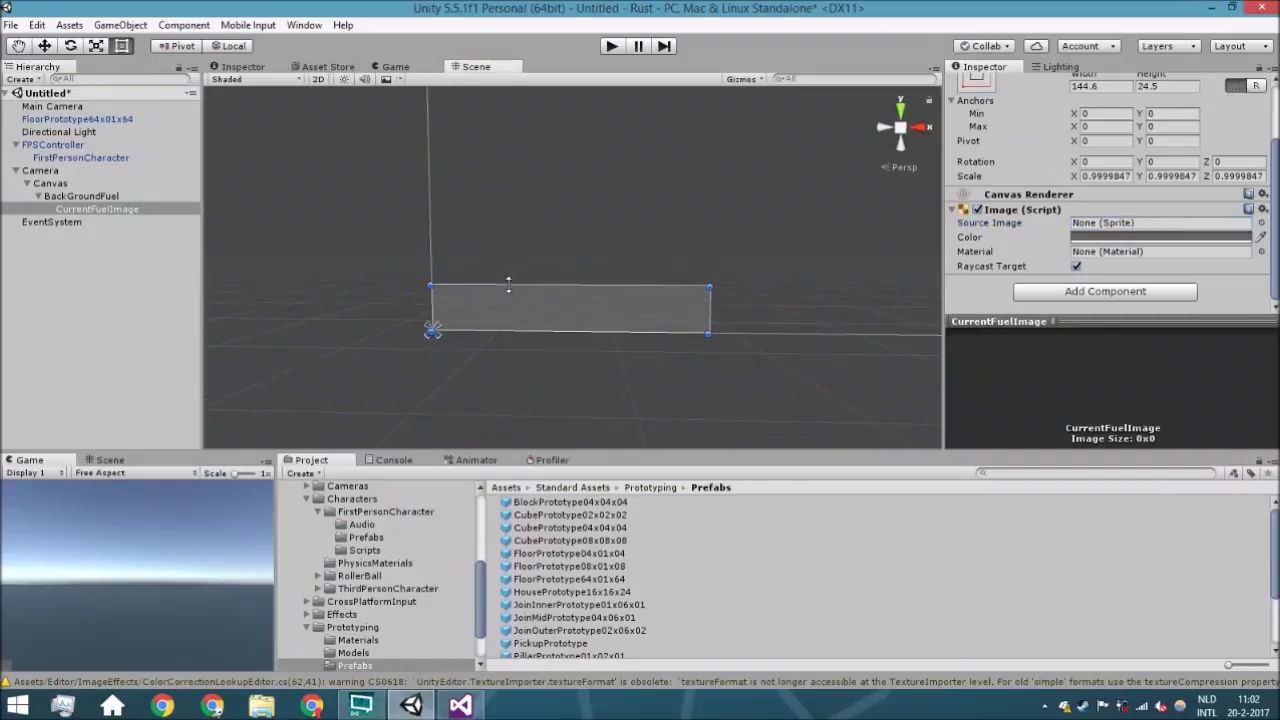
drag(508, 285, 543, 322)
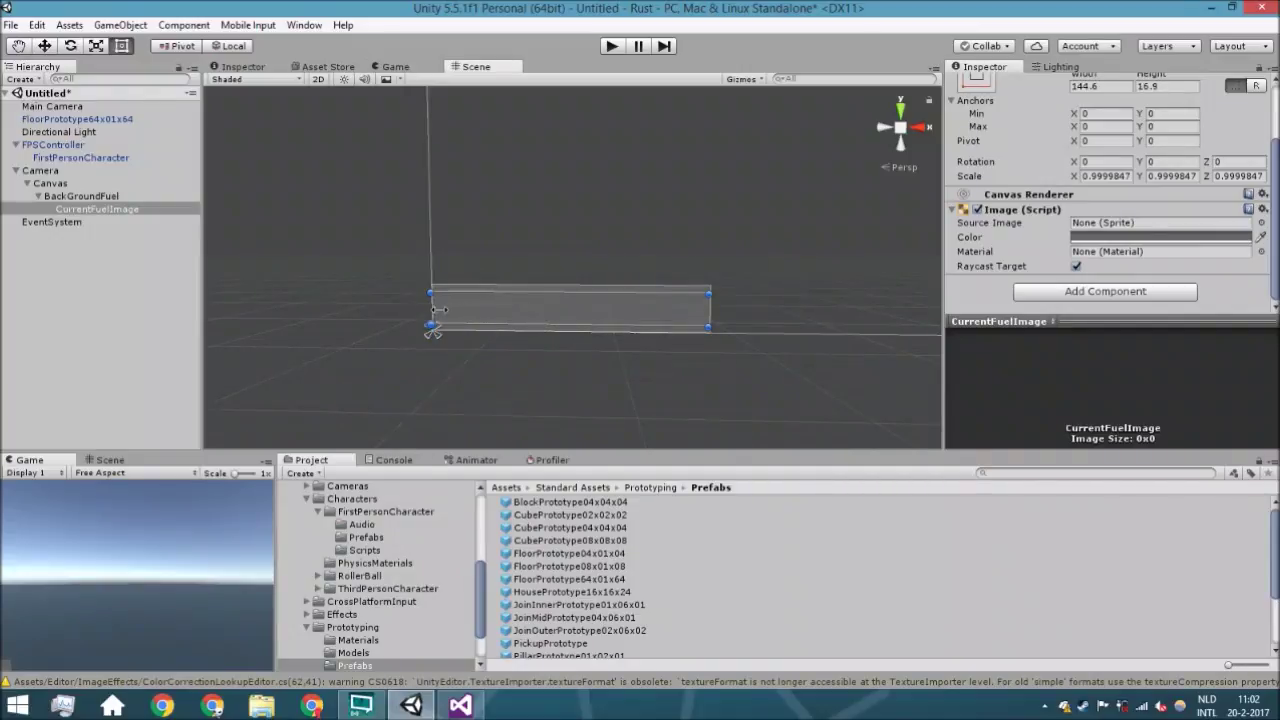
drag(440, 309, 450, 309)
drag(704, 309, 696, 309)
Colour CurrentFuelImage dark red (632D2DFF) and preview it in the Game view.
click(1104, 238)
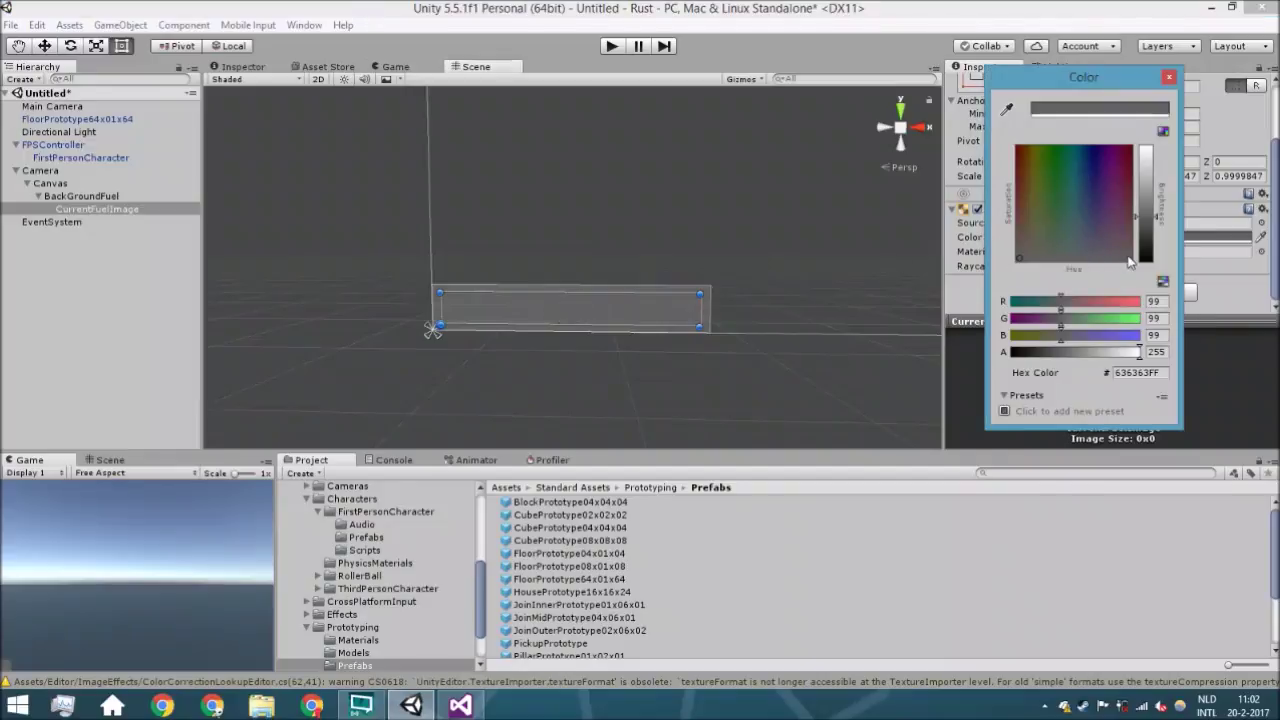
drag(1035, 234, 1021, 205)
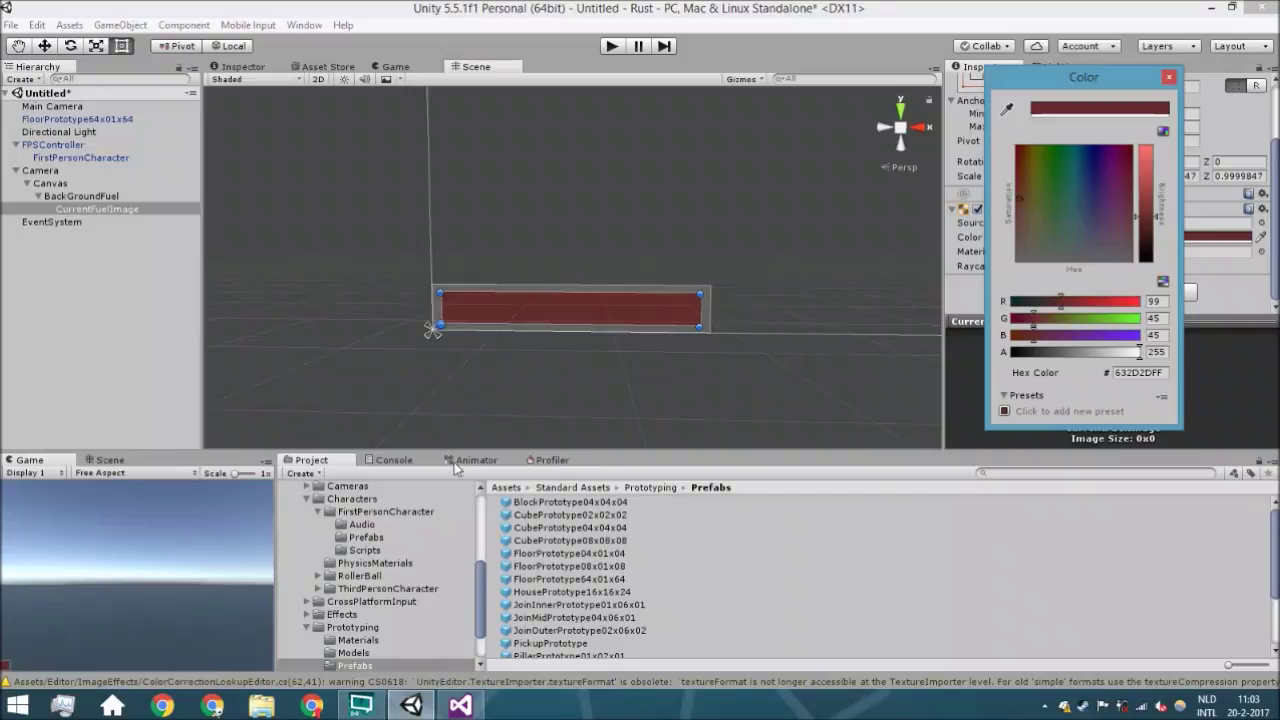
click(649, 399)
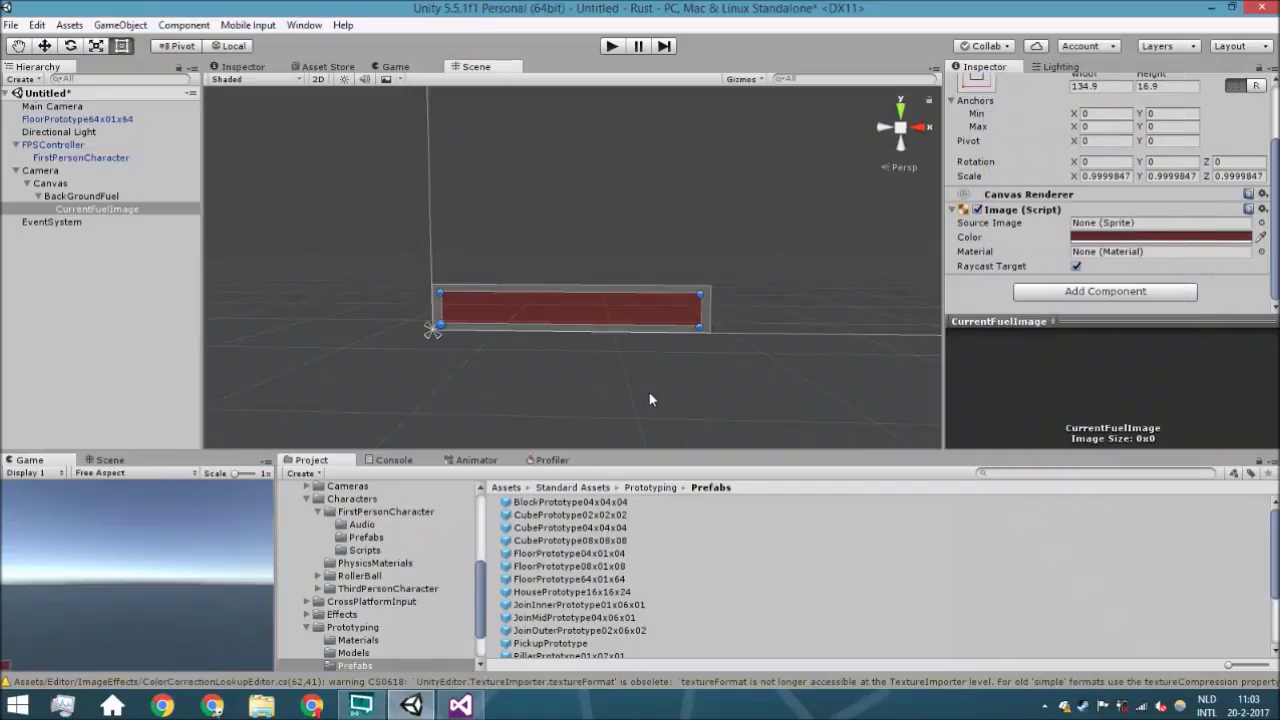
click(419, 66)
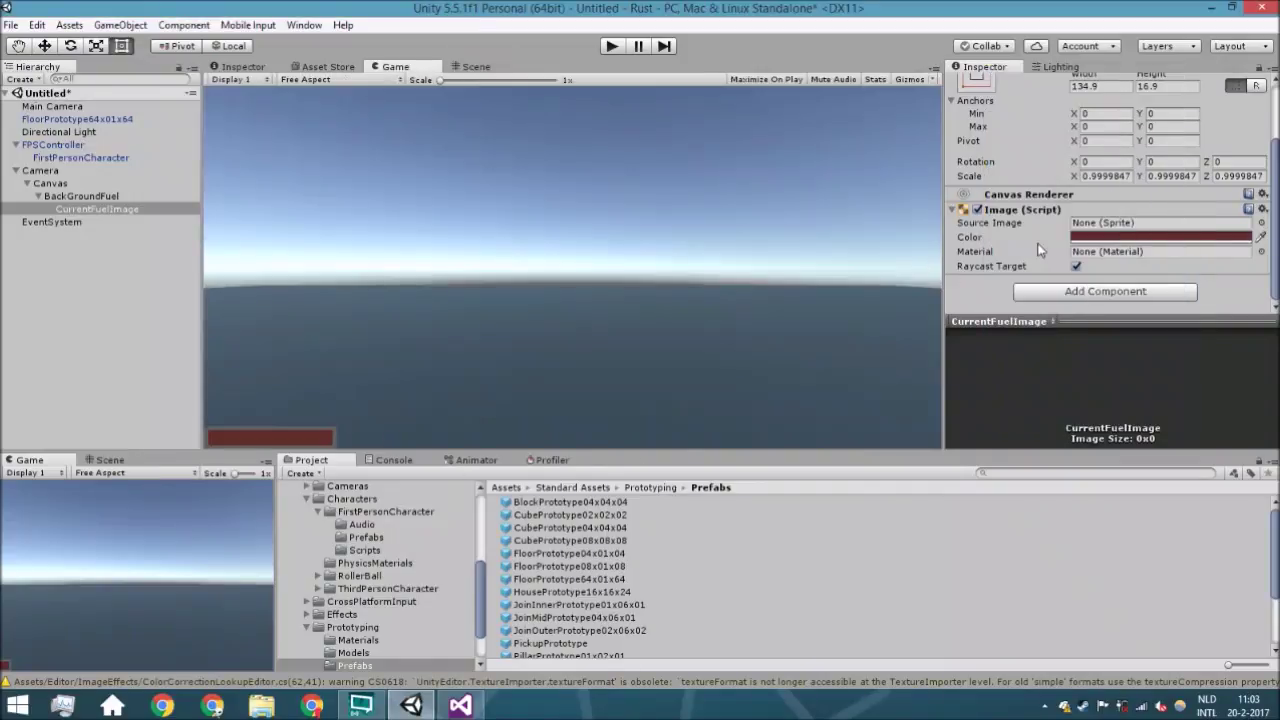
Set CurrentFuelImage's Source Image to ButtonSpacebarSprite.
click(1261, 222)
scroll(789, 591, down, 3)
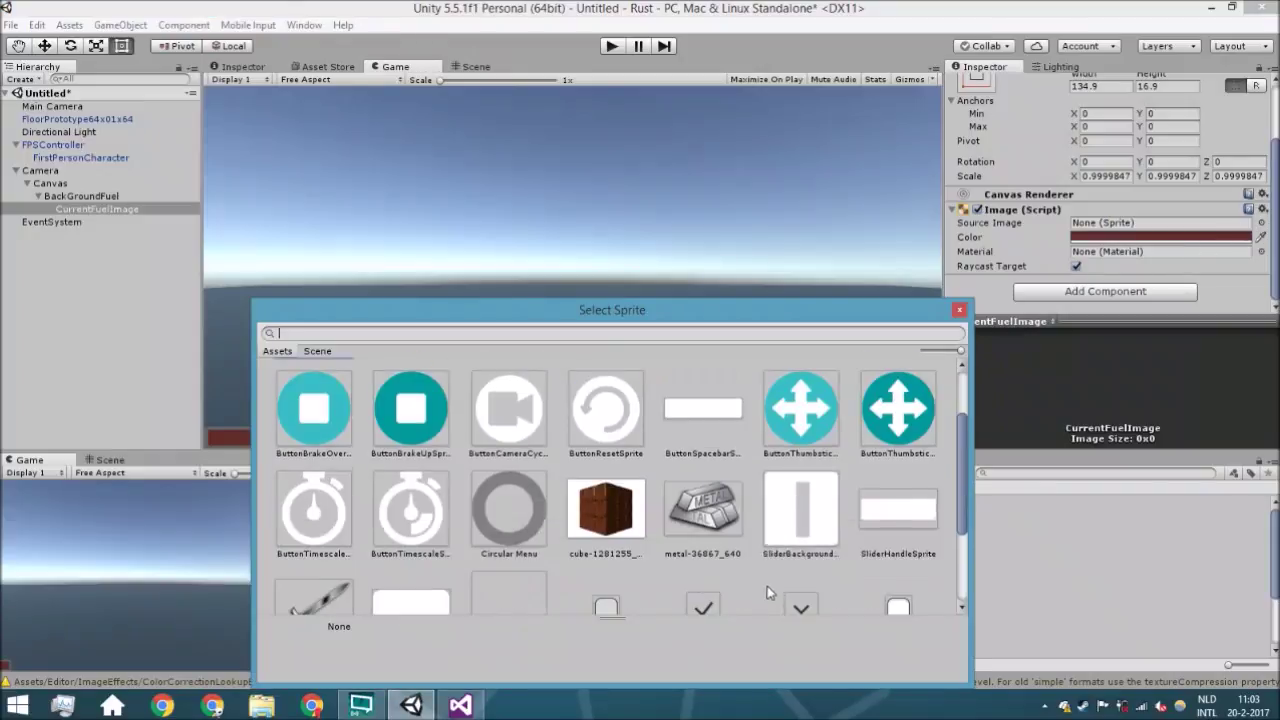
double_click(704, 408)
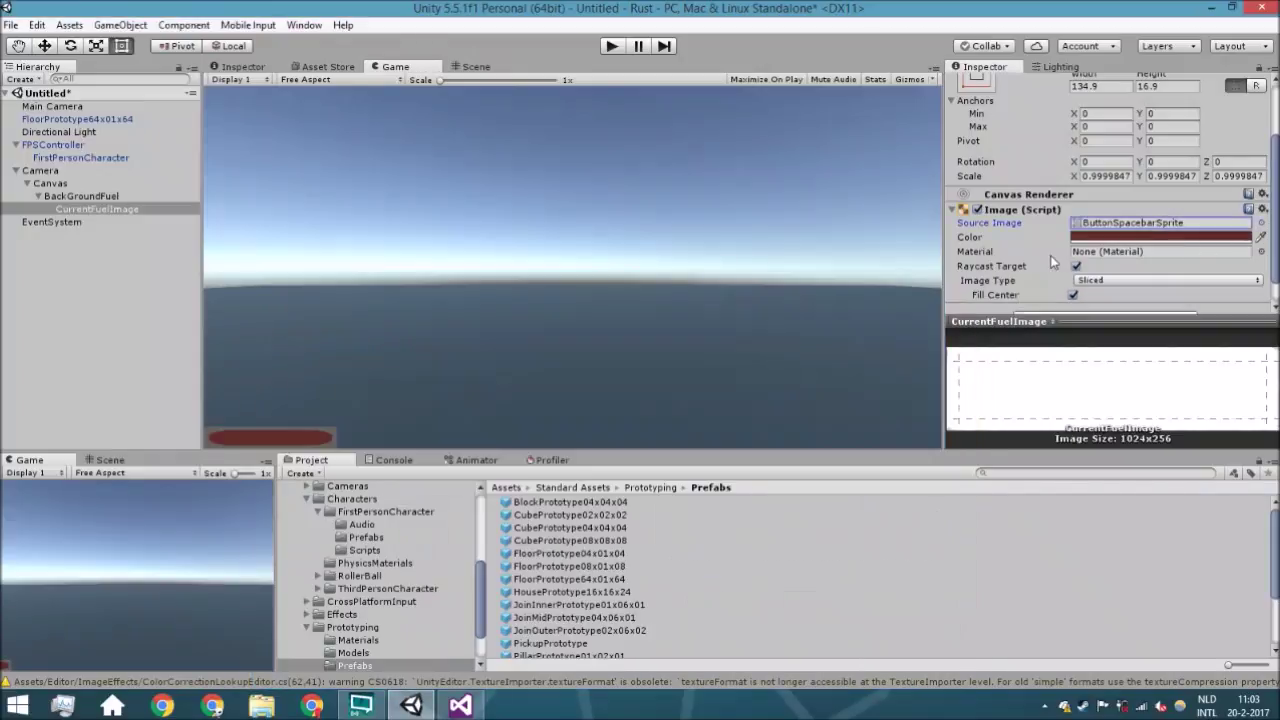
Make CurrentFuelImage a Filled image with Horizontal fill and test the Fill Amount slider.
scroll(1149, 277, down, 1)
click(1133, 254)
click(1117, 320)
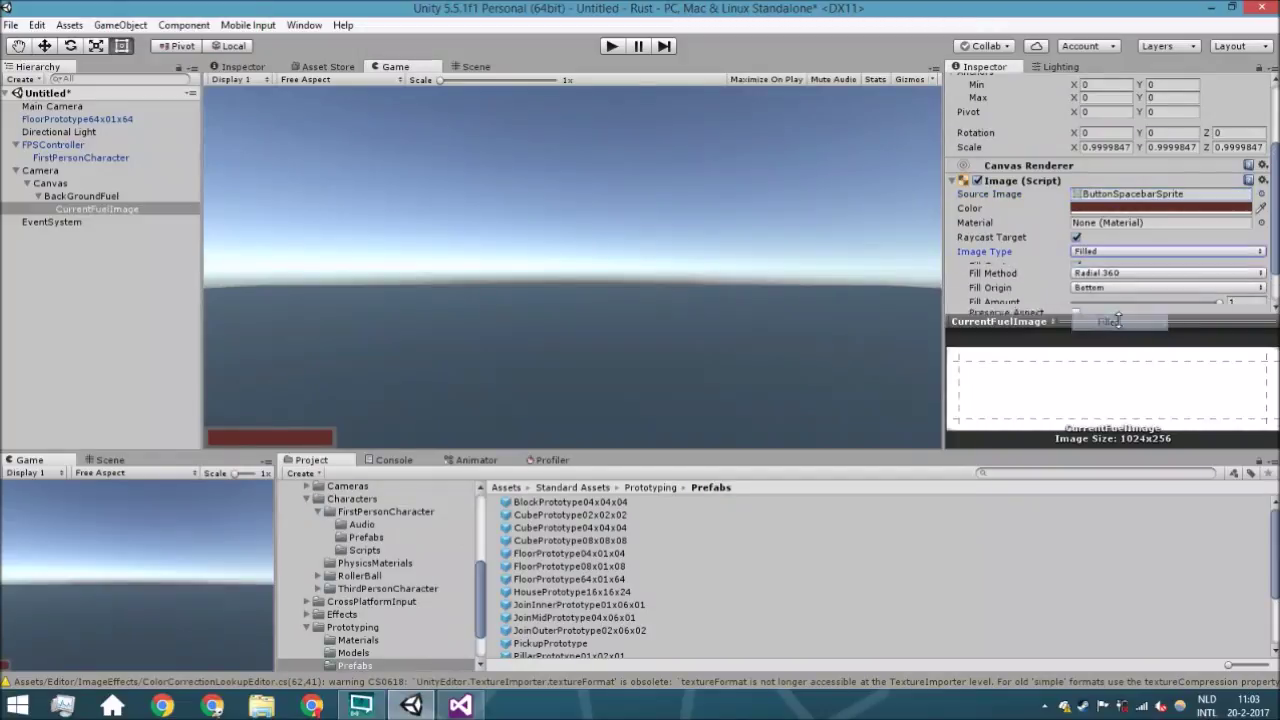
scroll(1110, 260, down, 3)
click(1092, 195)
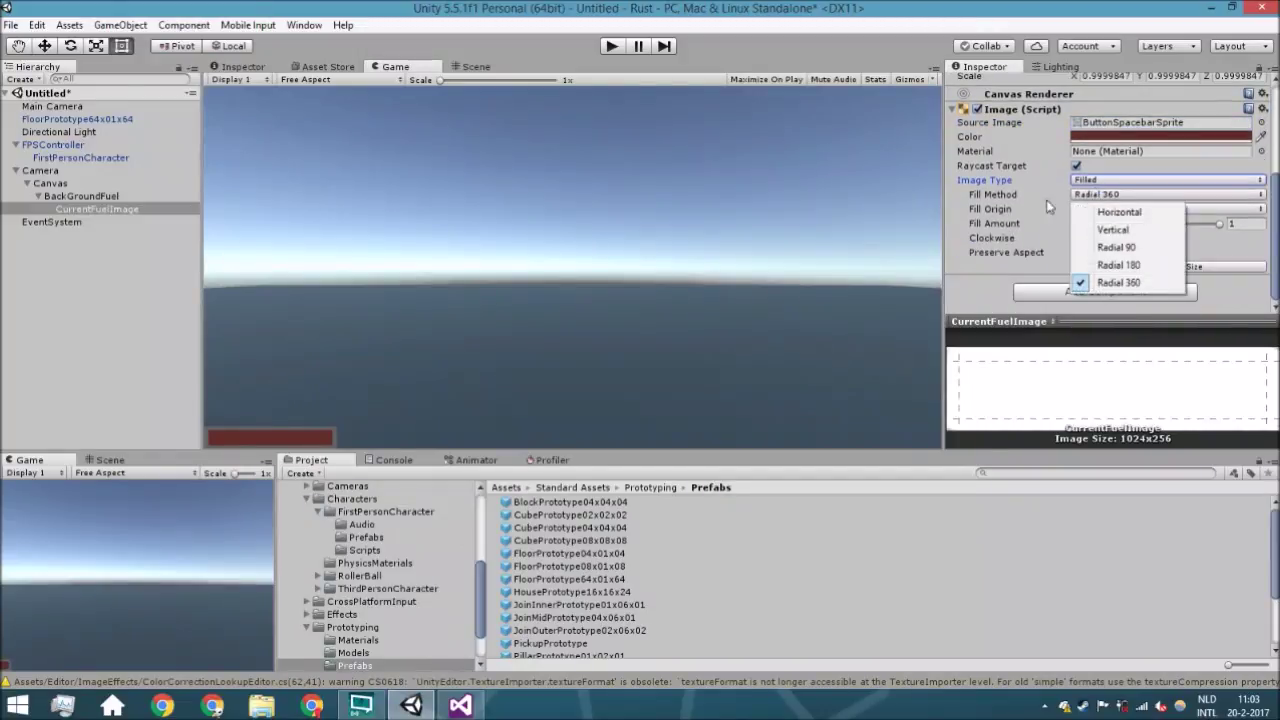
click(1119, 212)
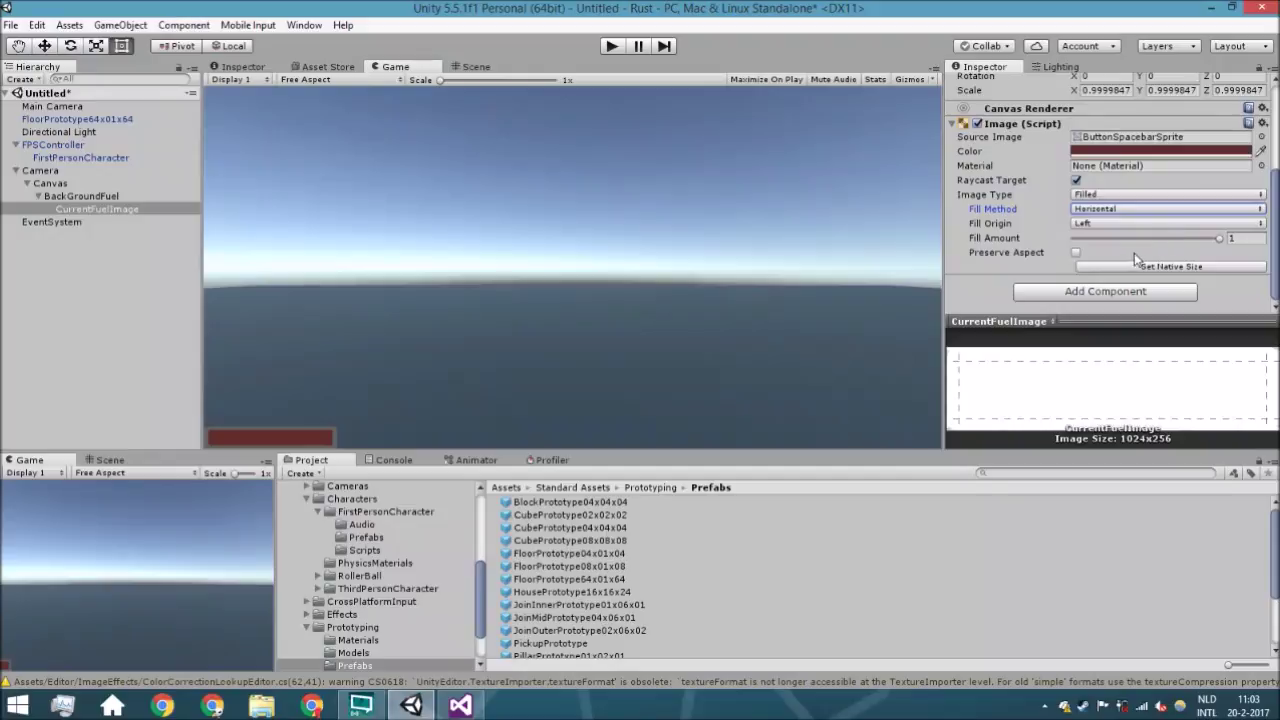
drag(1148, 236, 1222, 242)
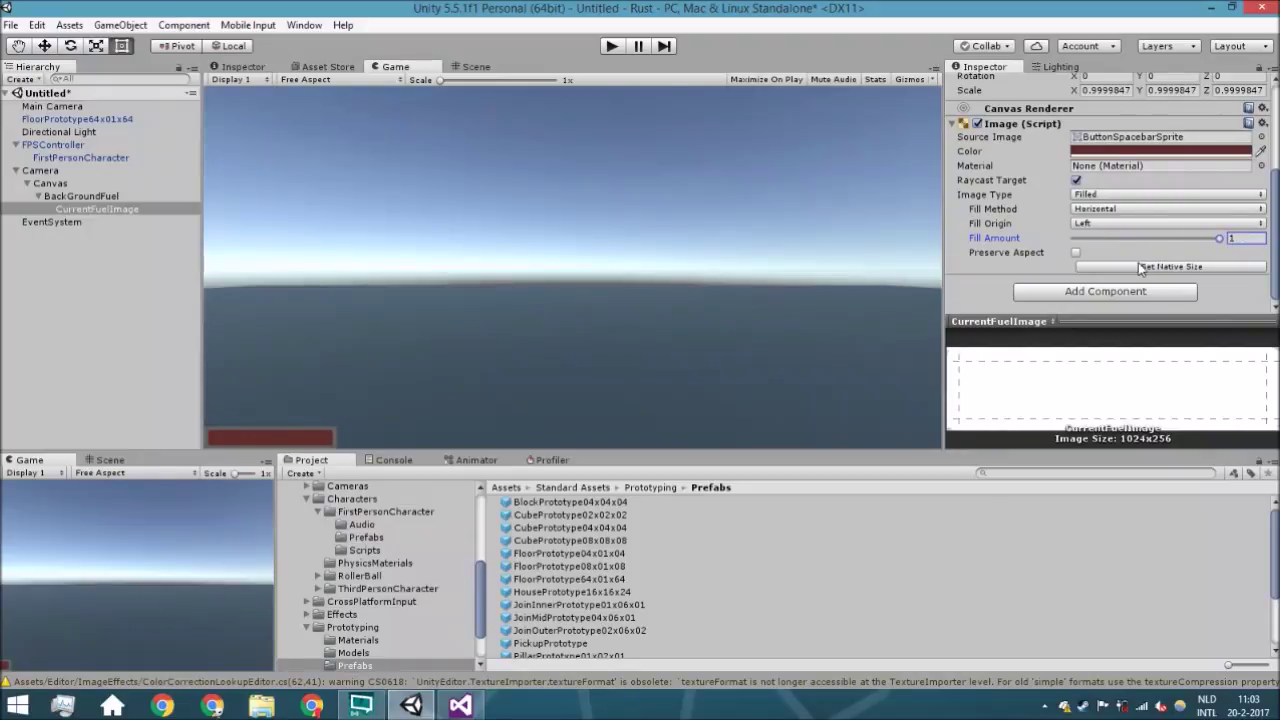
click(476, 65)
scroll(424, 340, up, 2)
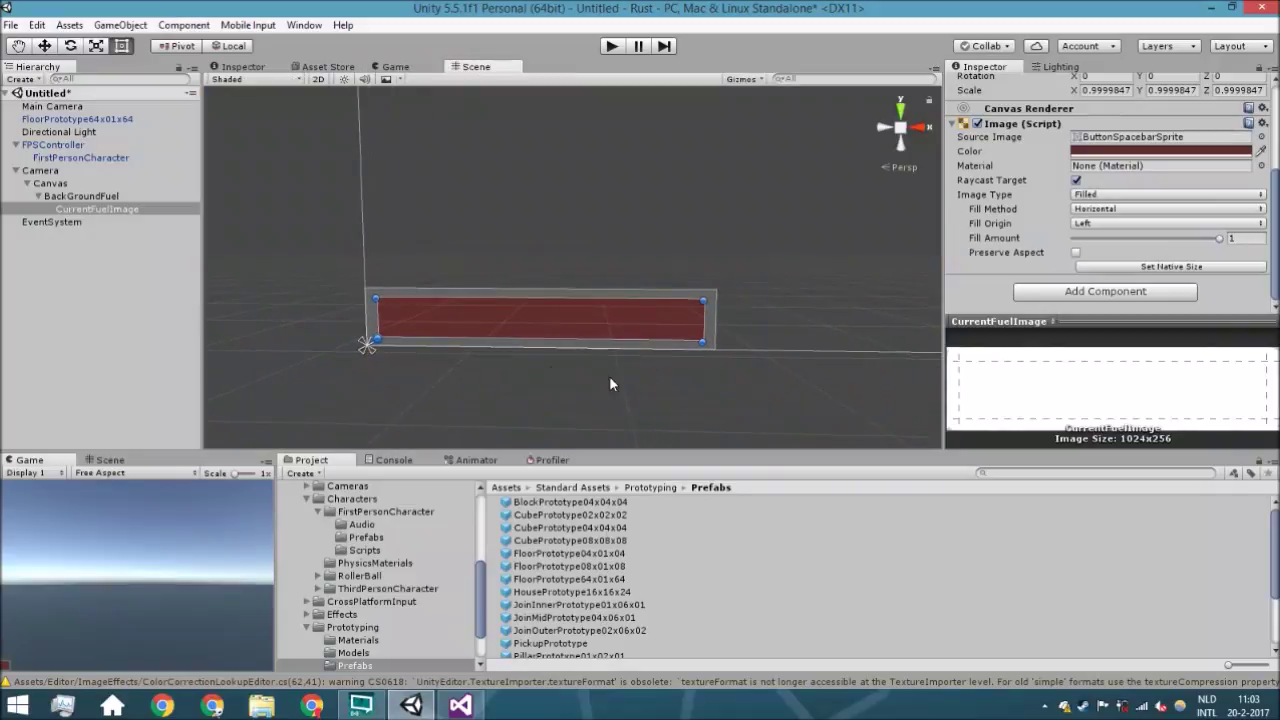
Create a new UI Text object as a child of BackGroundFuel.
right_click(88, 209)
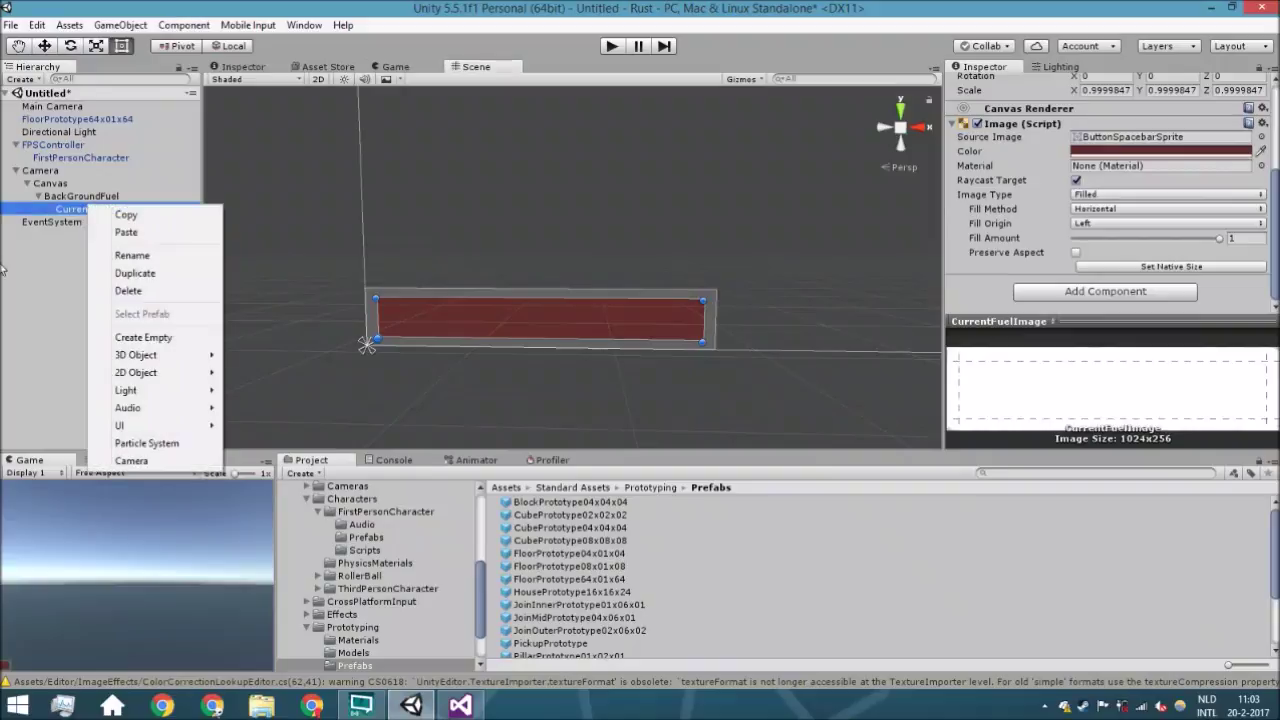
right_click(64, 196)
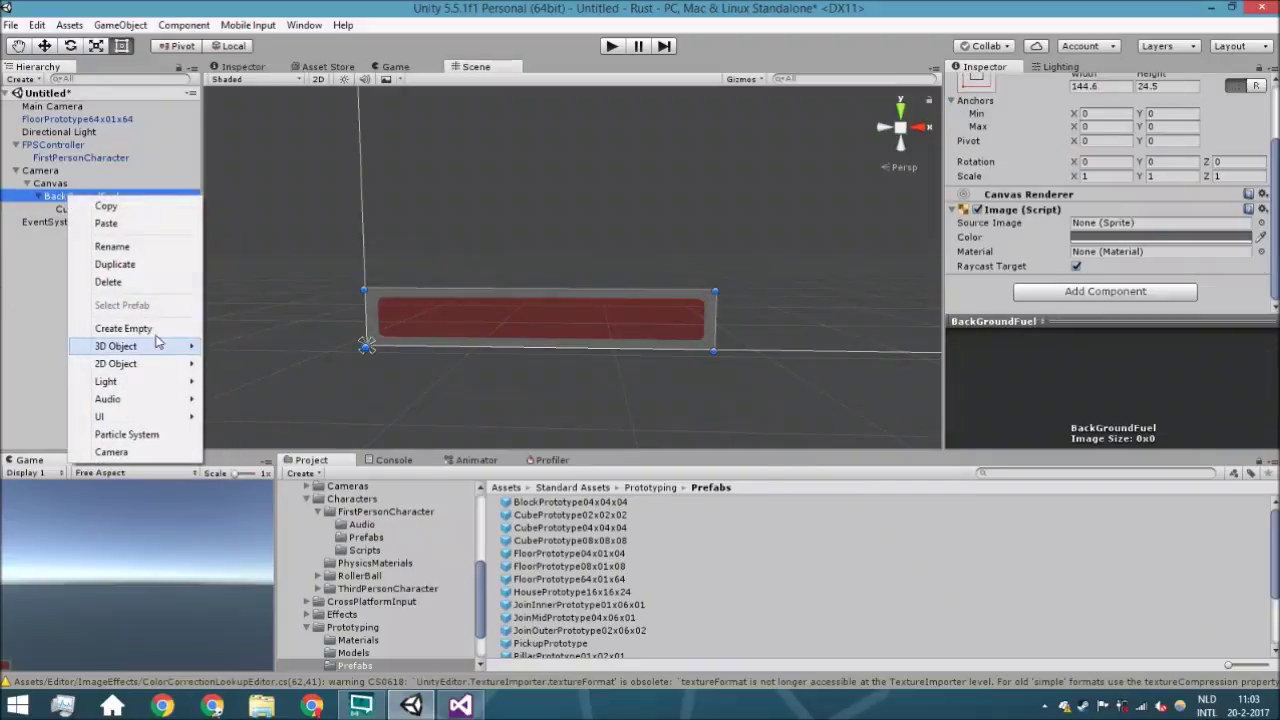
mouse_move(143, 426)
click(236, 416)
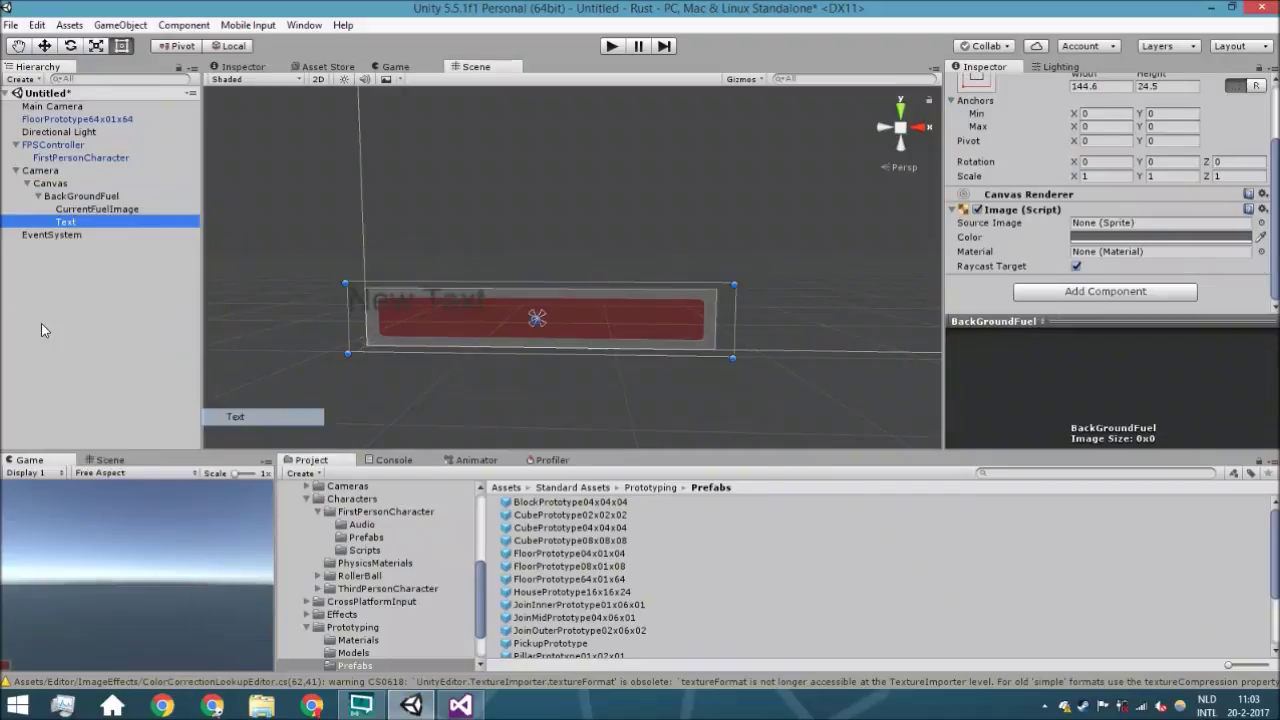
scroll(1015, 127, up, 2)
Rename the new Text object to FuelText.
click(1072, 86)
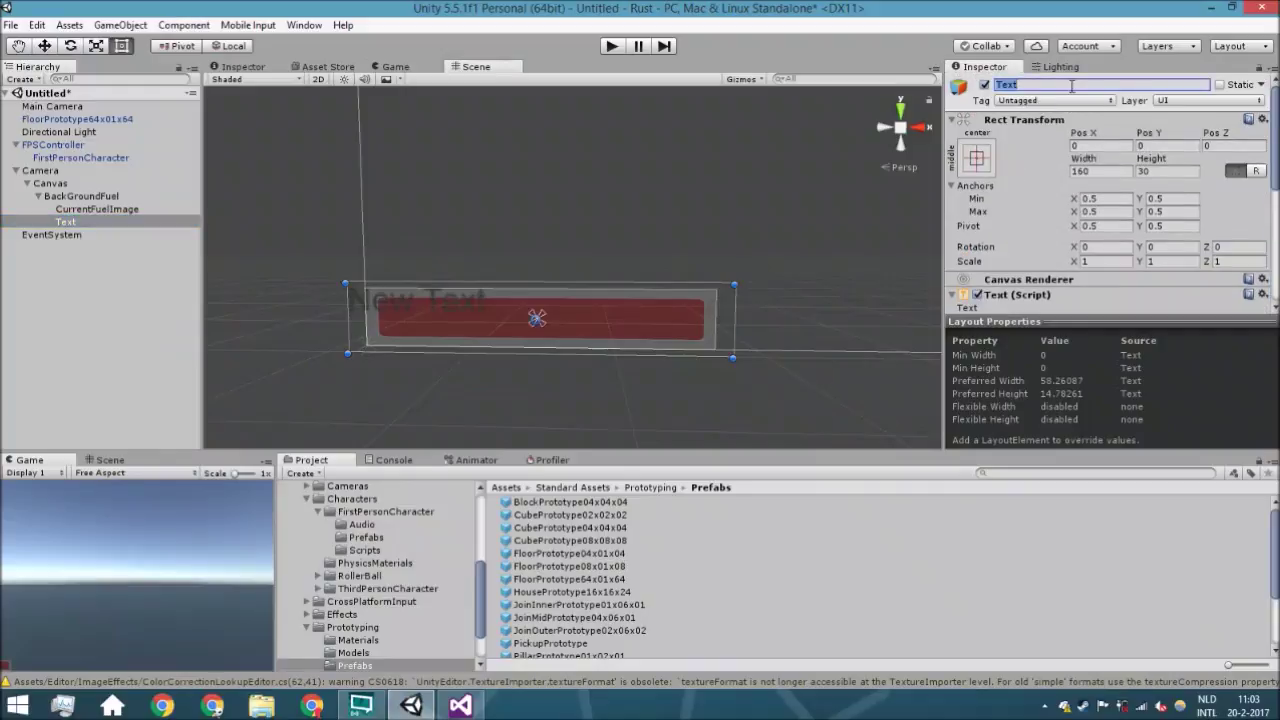
text(Fuel)
key(Return)
Turn on Best Fit for the FuelText text component.
scroll(1080, 200, down, 2)
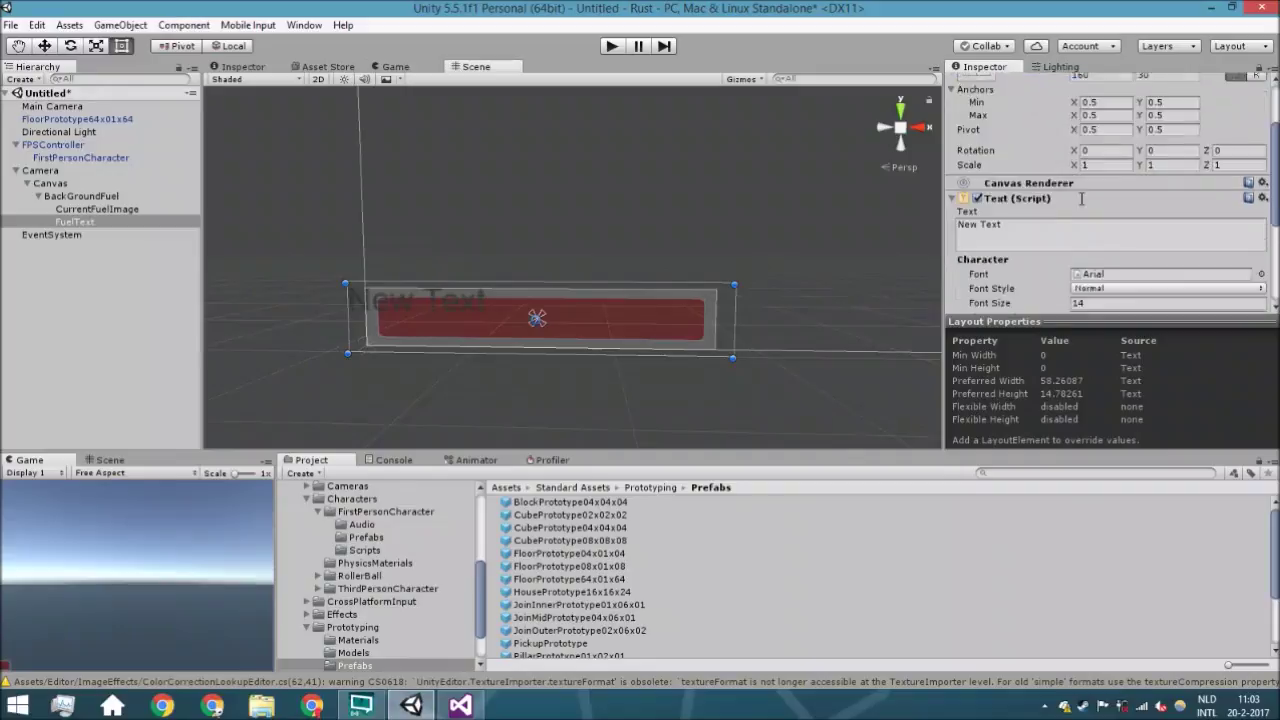
scroll(1080, 198, down, 3)
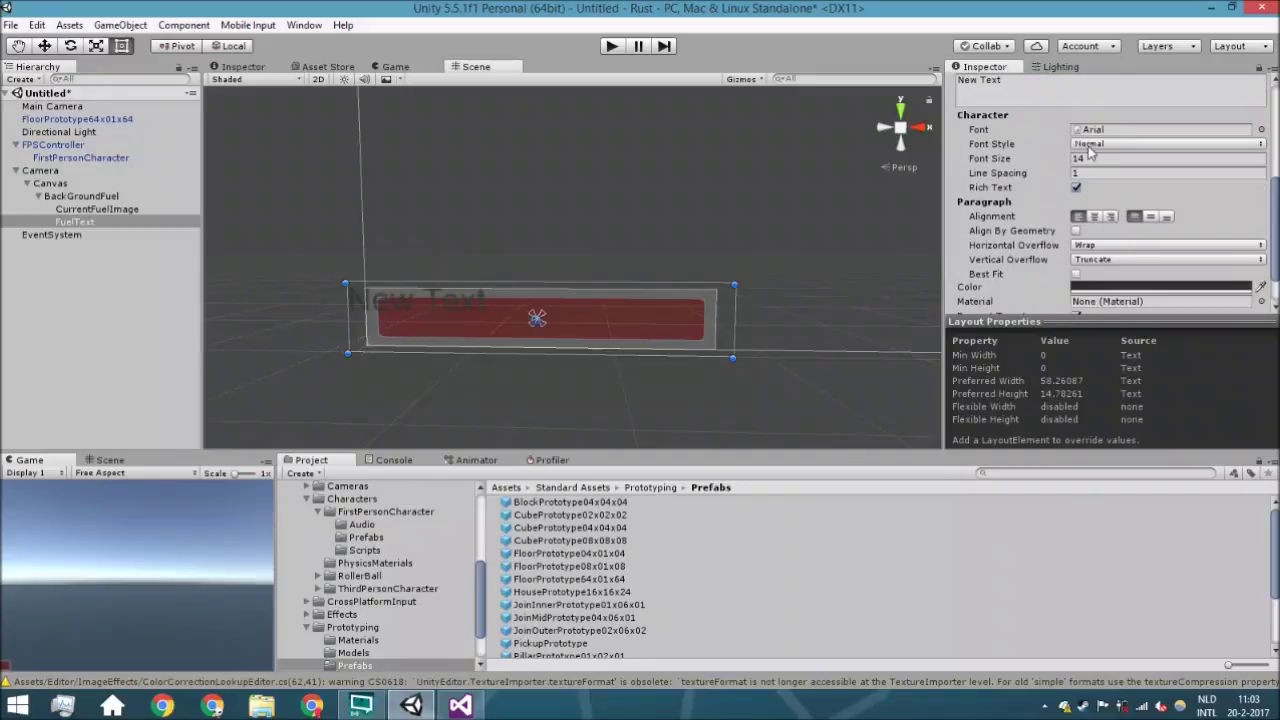
scroll(1050, 180, down, 1)
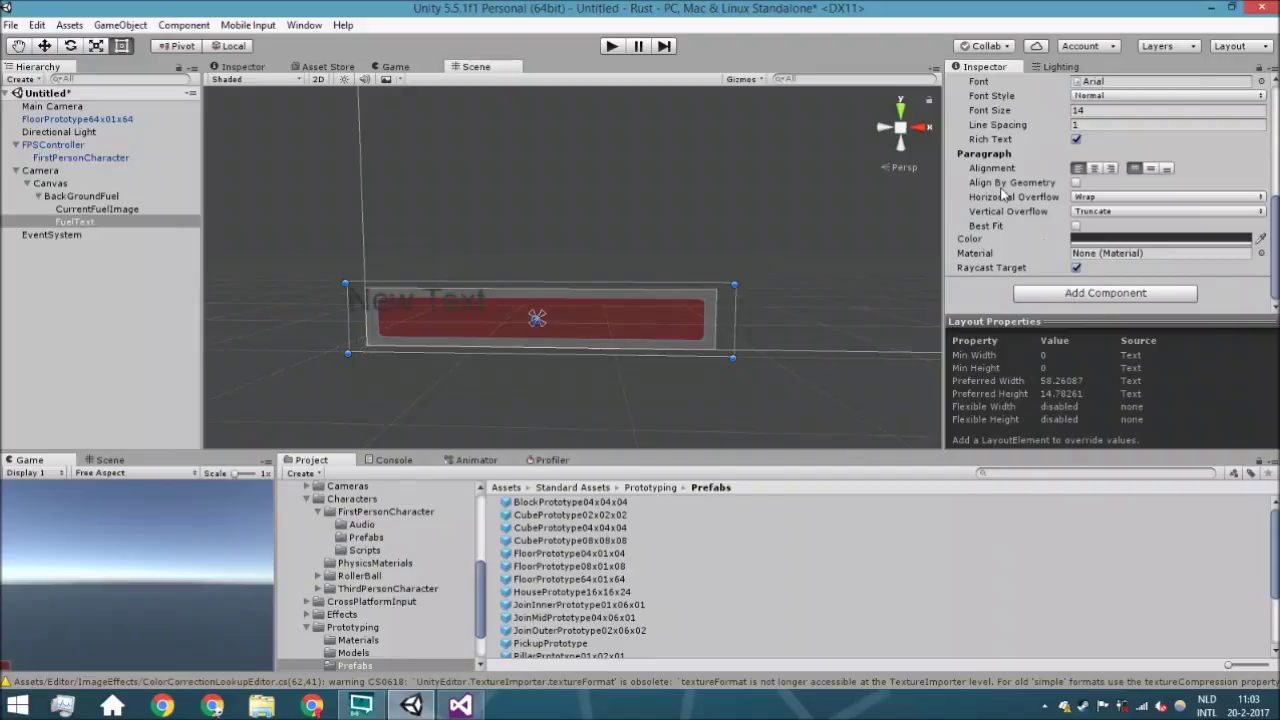
click(1076, 226)
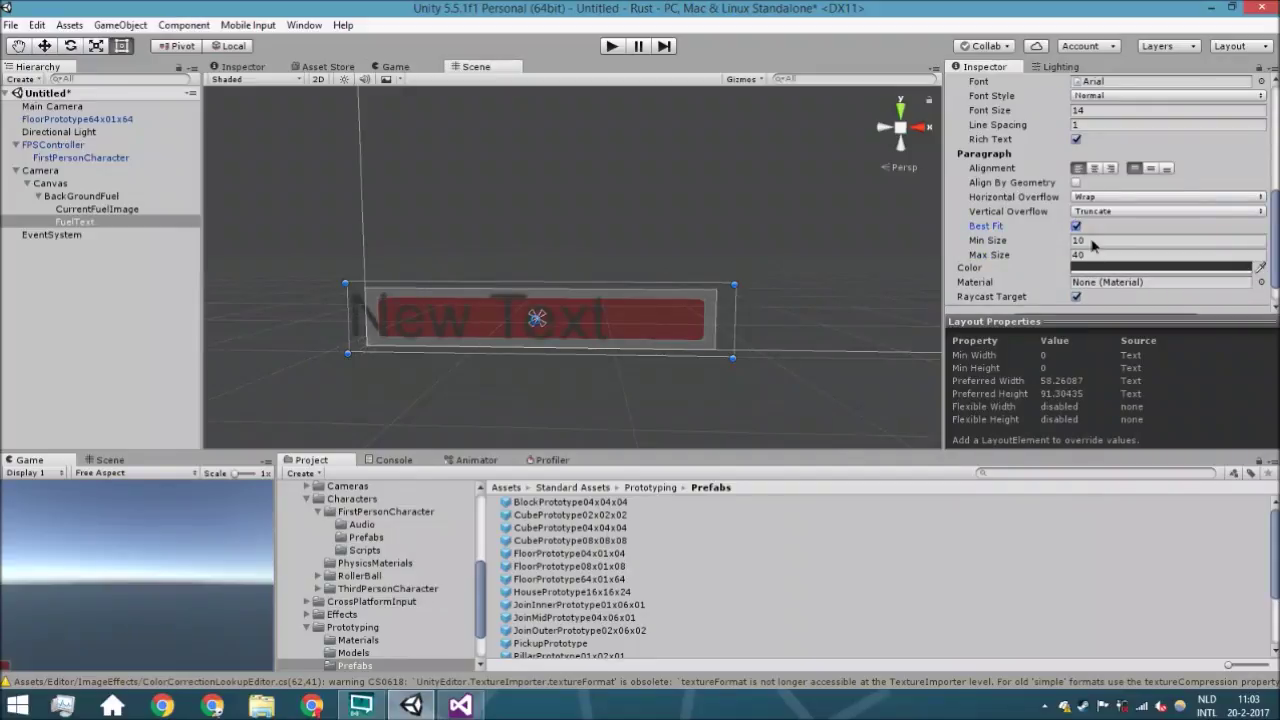
Set Best Fit minimum size to 5 and shrink the text box to fit inside the red bar.
click(1090, 241)
text(5)
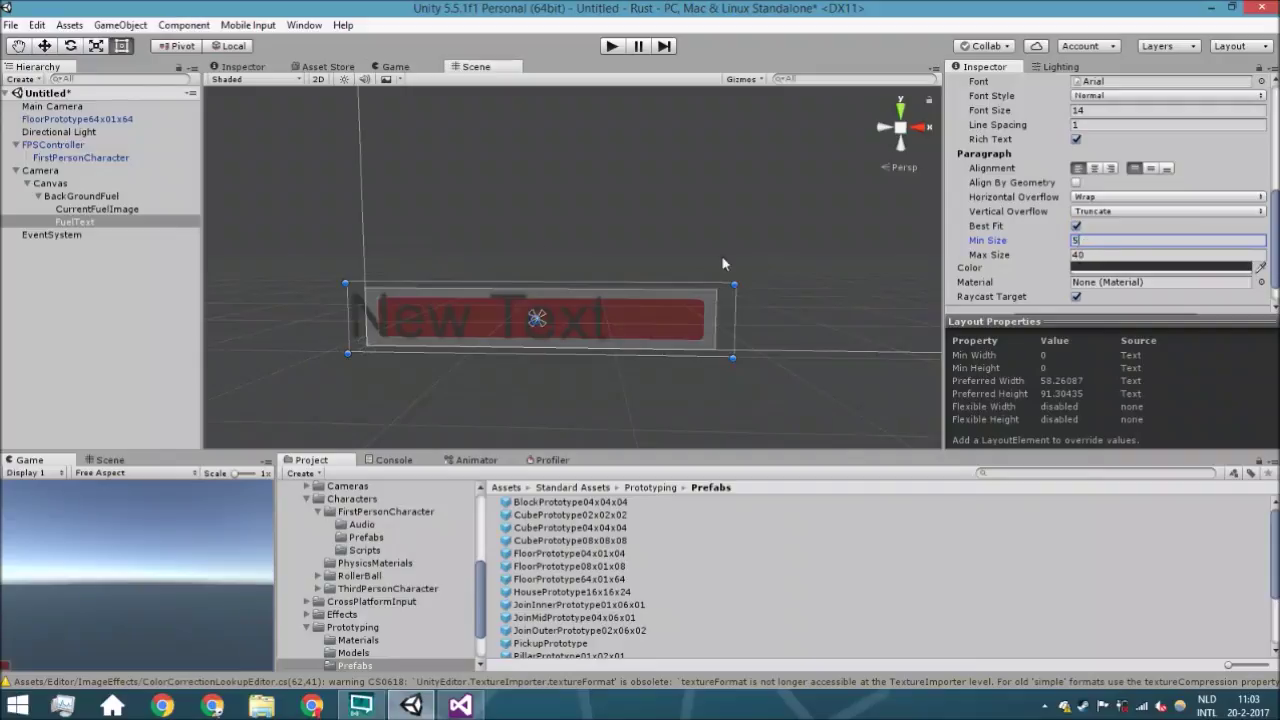
right_drag(723, 264, 363, 318)
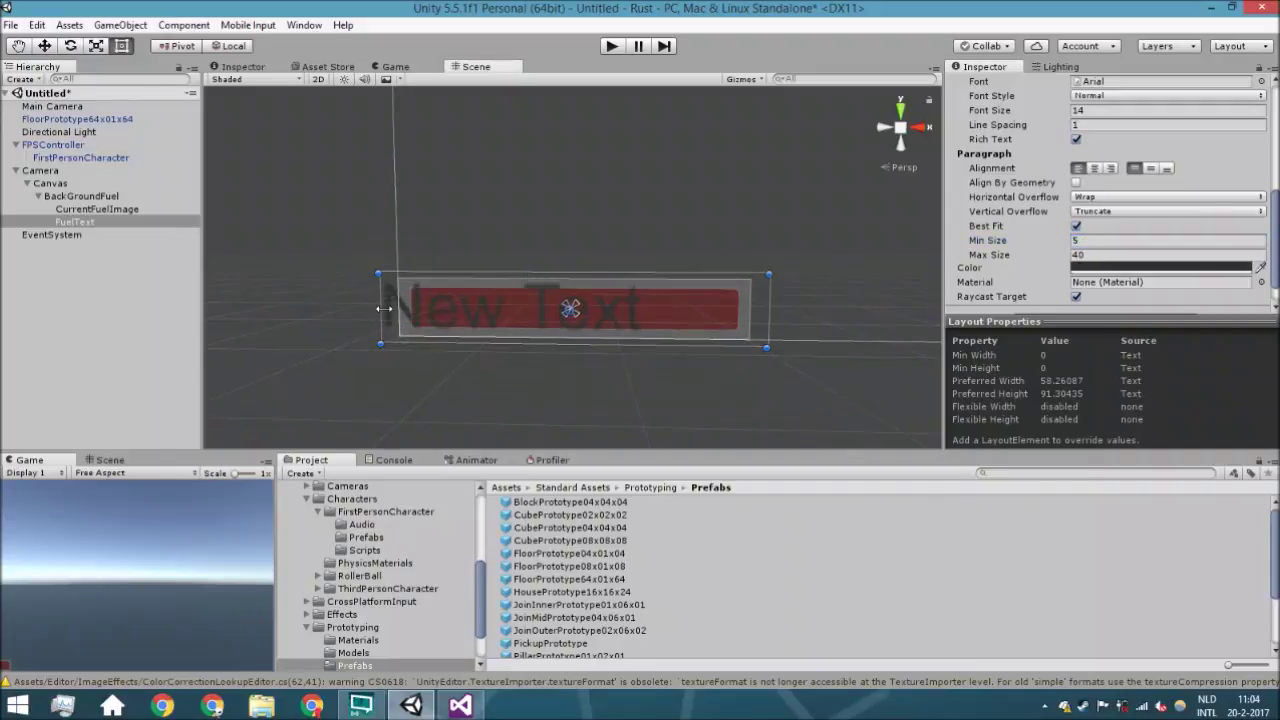
drag(384, 309, 409, 309)
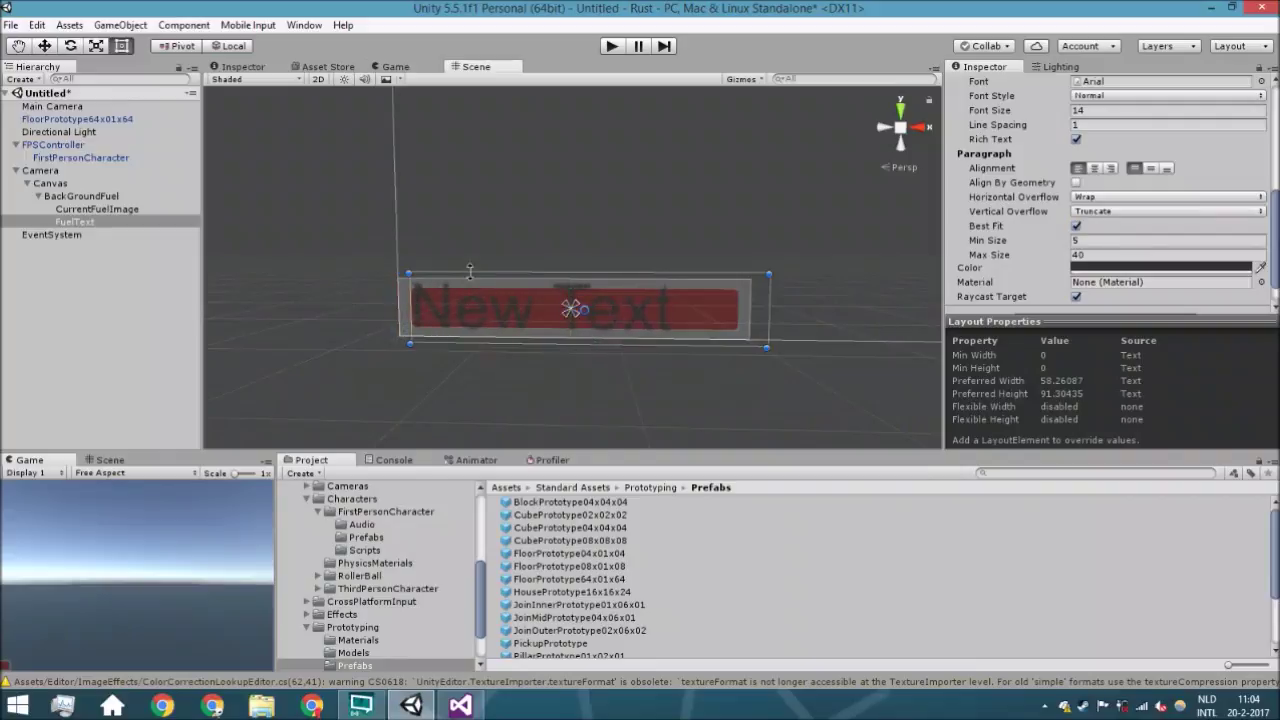
drag(470, 271, 470, 290)
drag(547, 342, 549, 330)
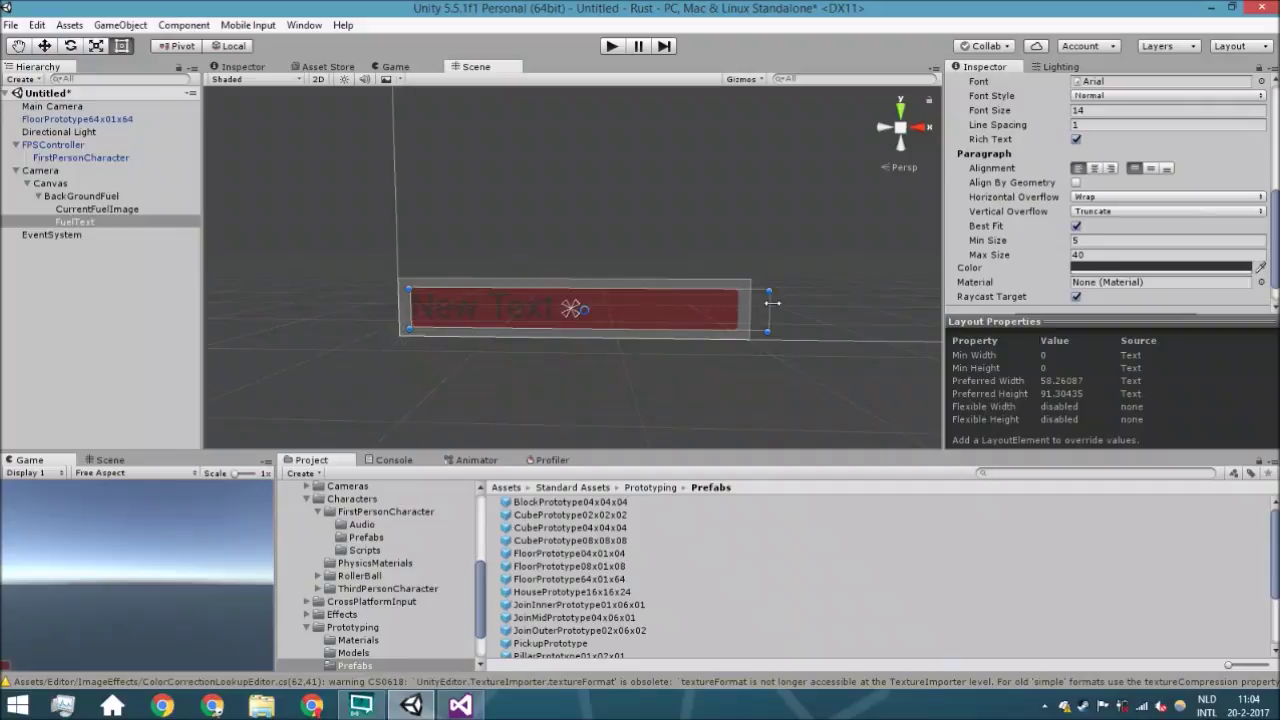
drag(768, 306, 738, 306)
Change the FuelText colour to white.
scroll(568, 316, up, 3)
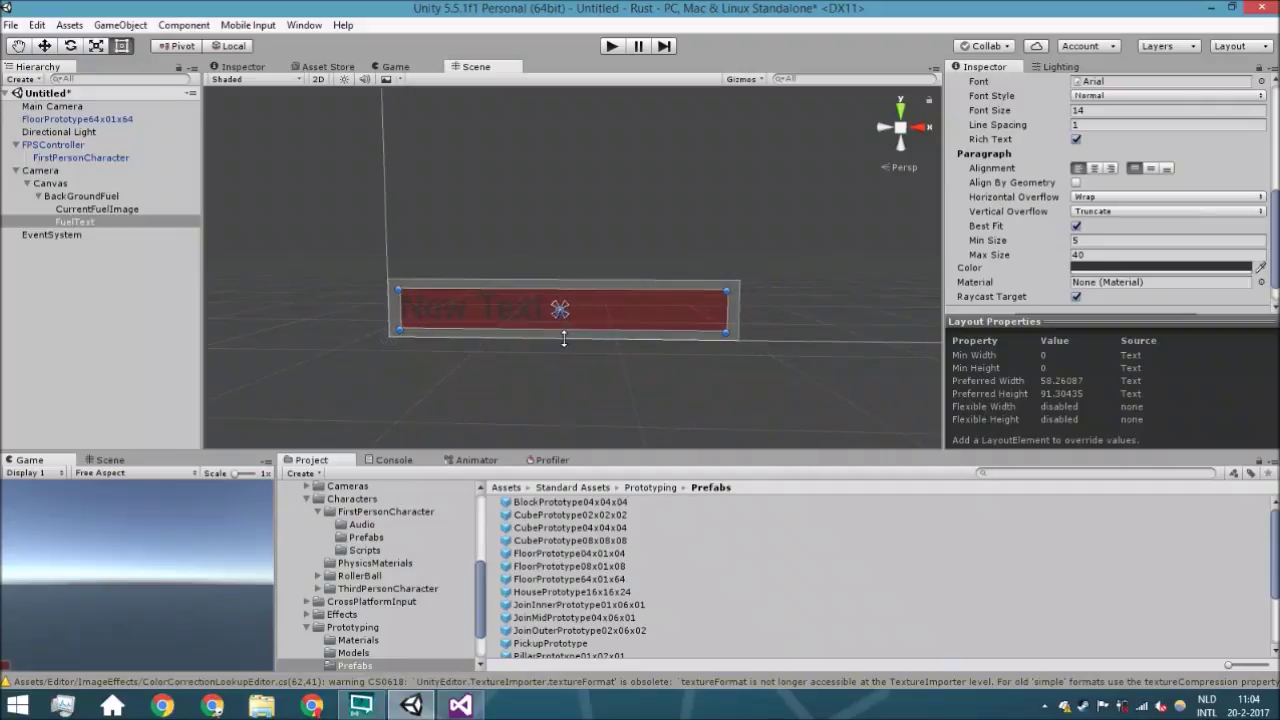
click(1106, 268)
drag(1150, 242, 1146, 148)
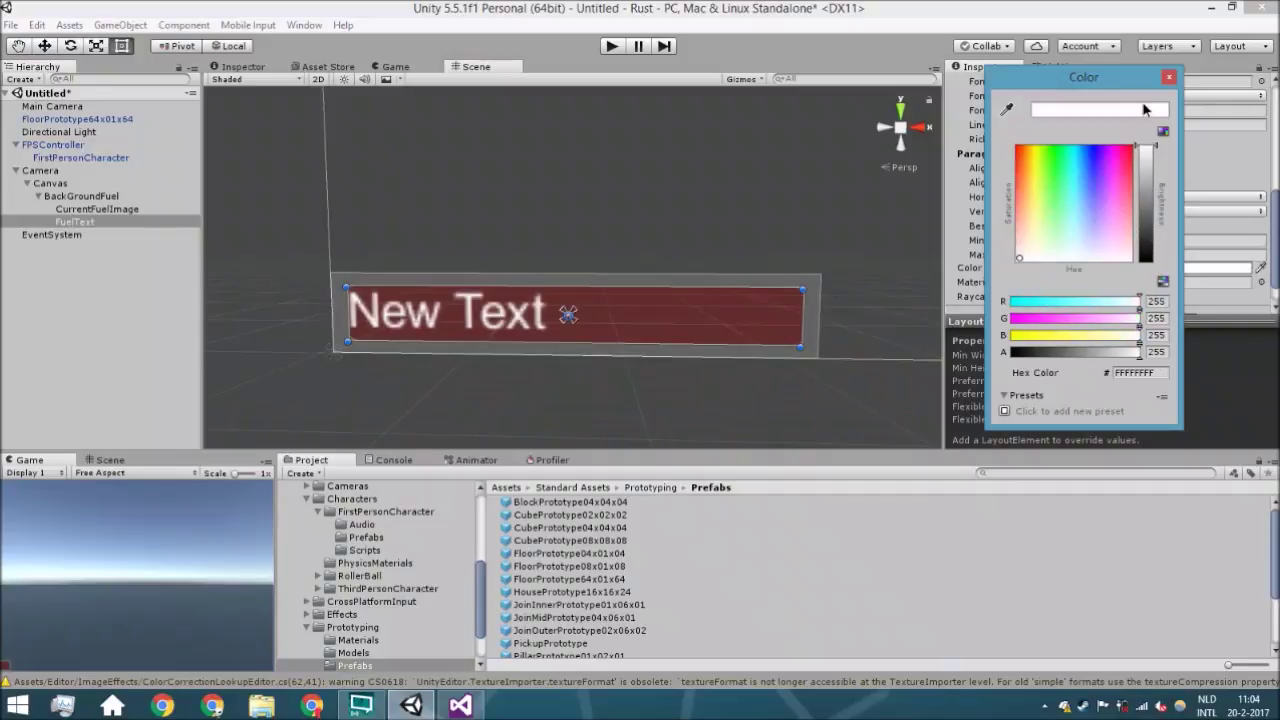
click(1169, 77)
scroll(1160, 150, down, 1)
Add an Outline component to FuelText and centre the text horizontally.
click(1100, 296)
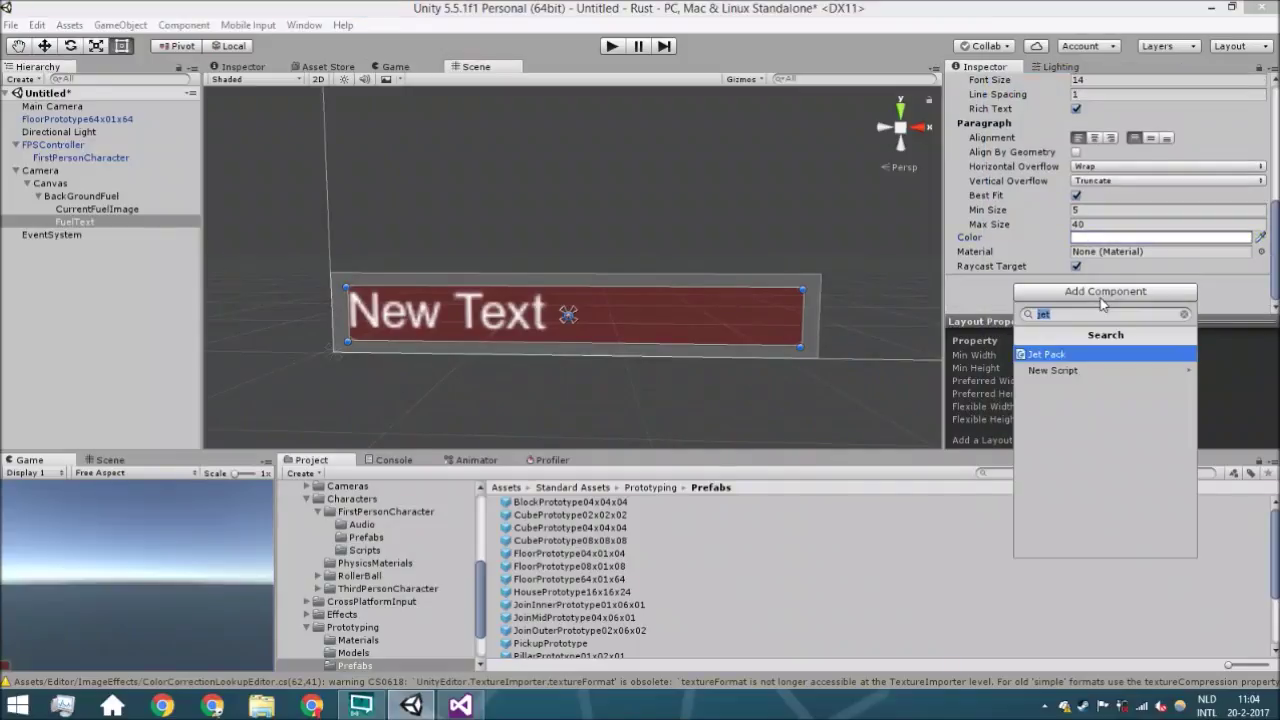
text(out)
key(Return)
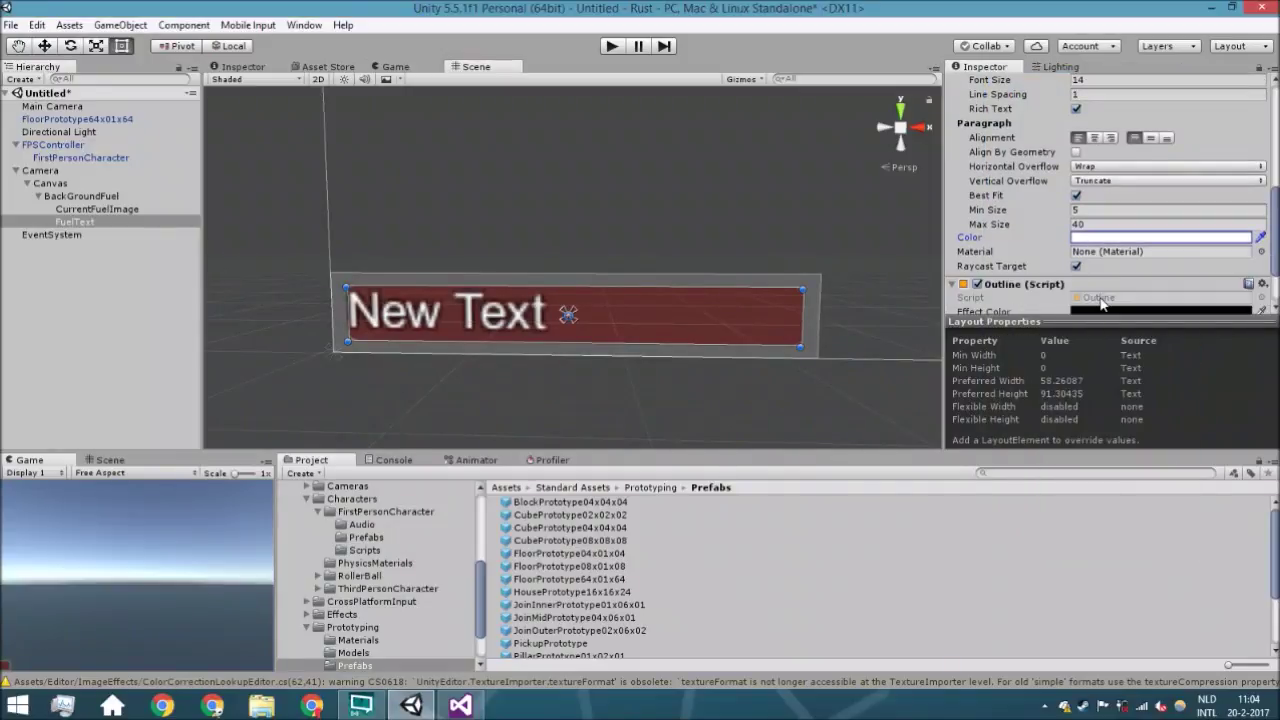
scroll(1105, 290, down, 2)
scroll(1106, 279, up, 4)
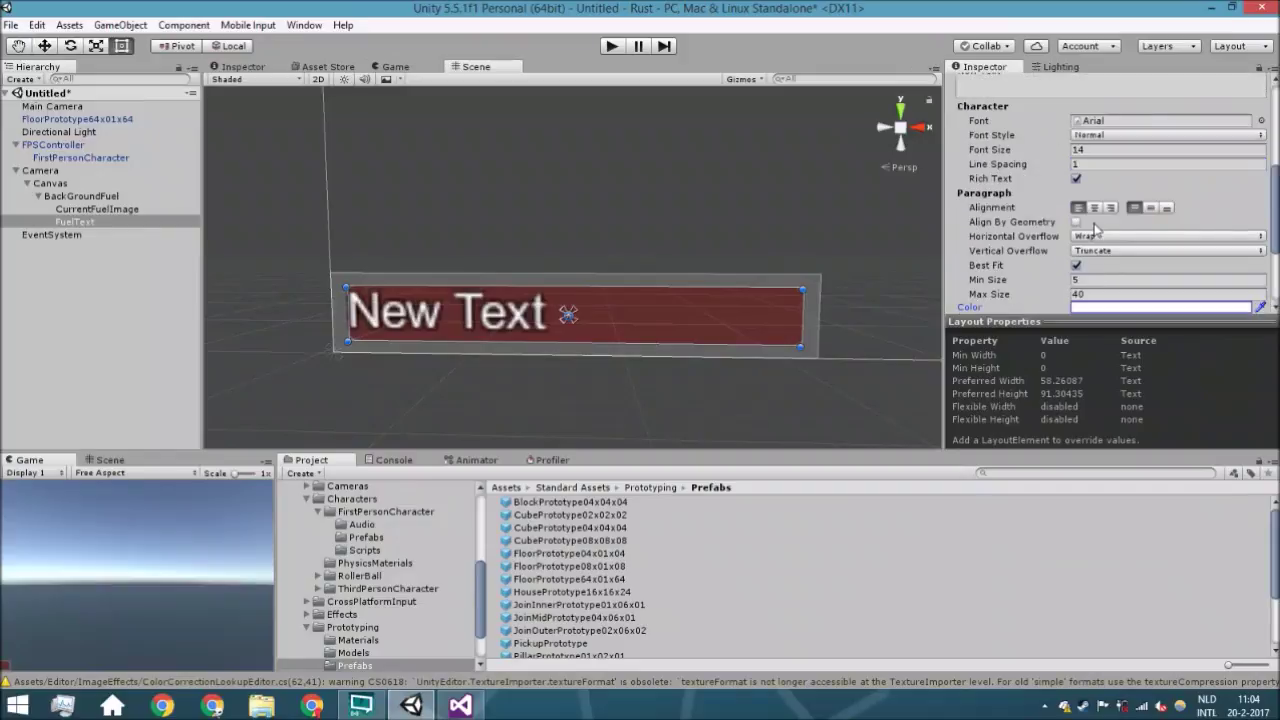
click(1094, 207)
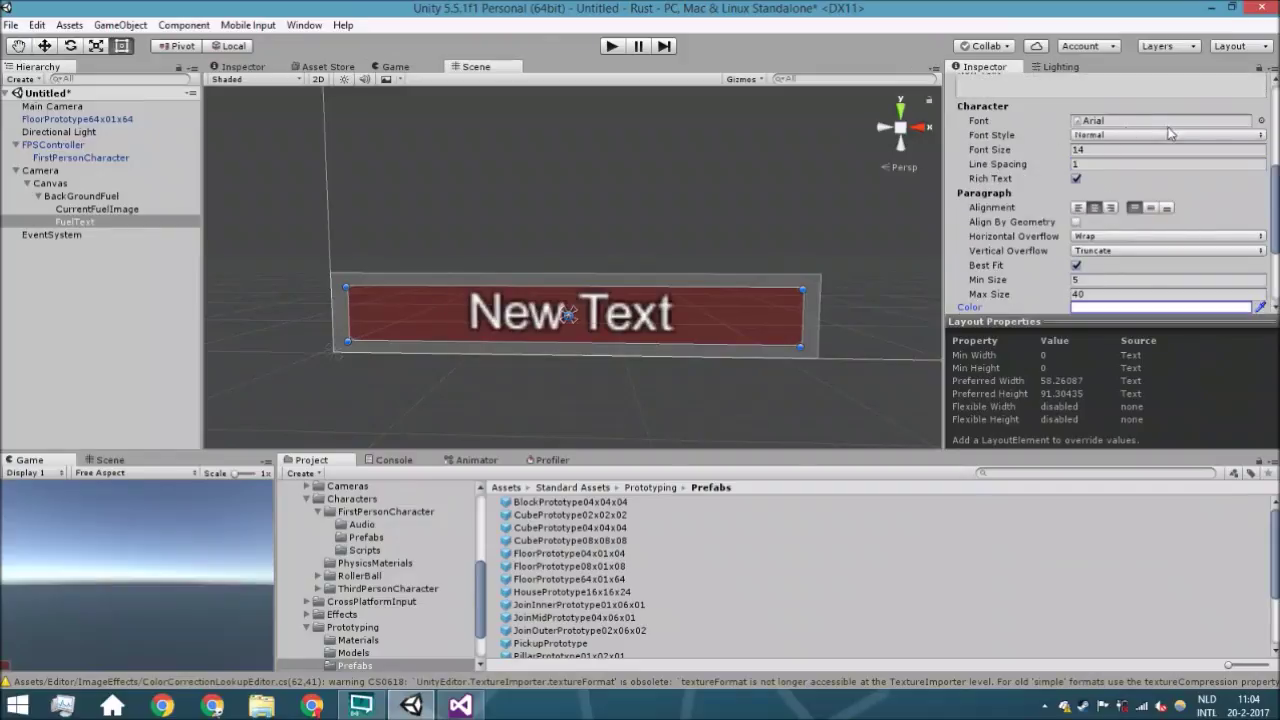
Keep Arial as the label font and shrink the text box from its top edge.
click(1261, 120)
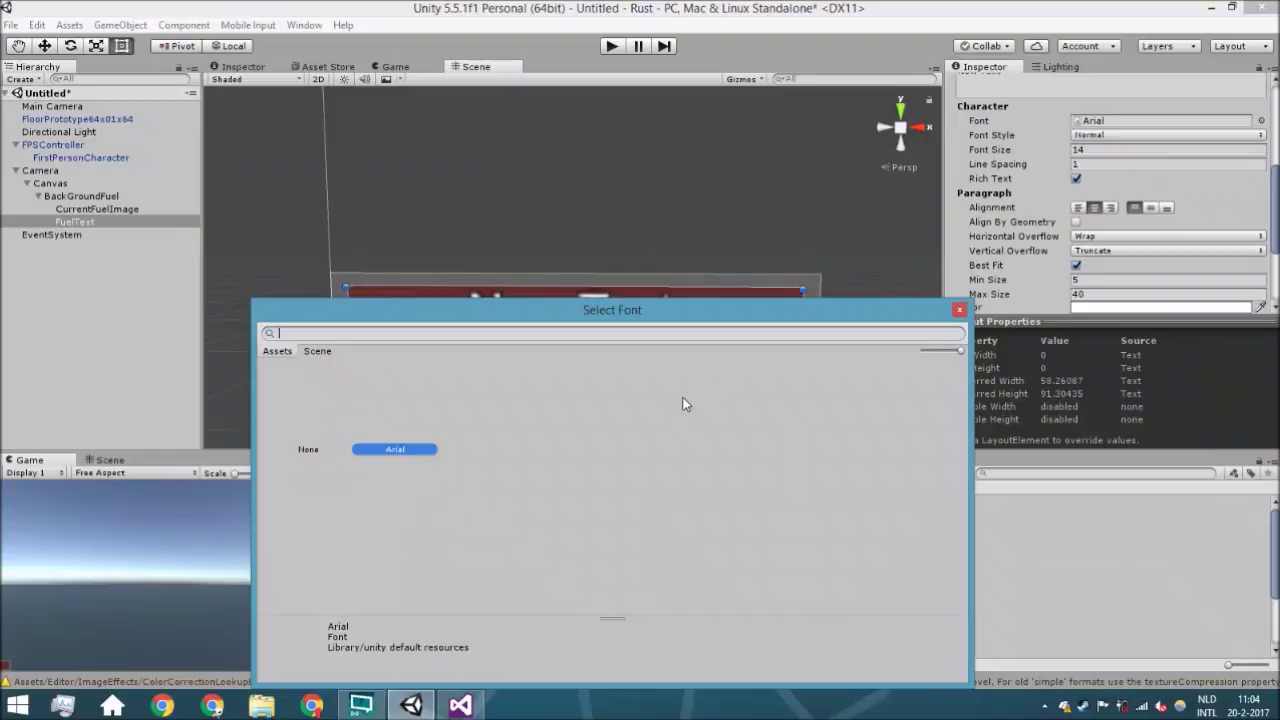
key(Escape)
scroll(1054, 178, up, 3)
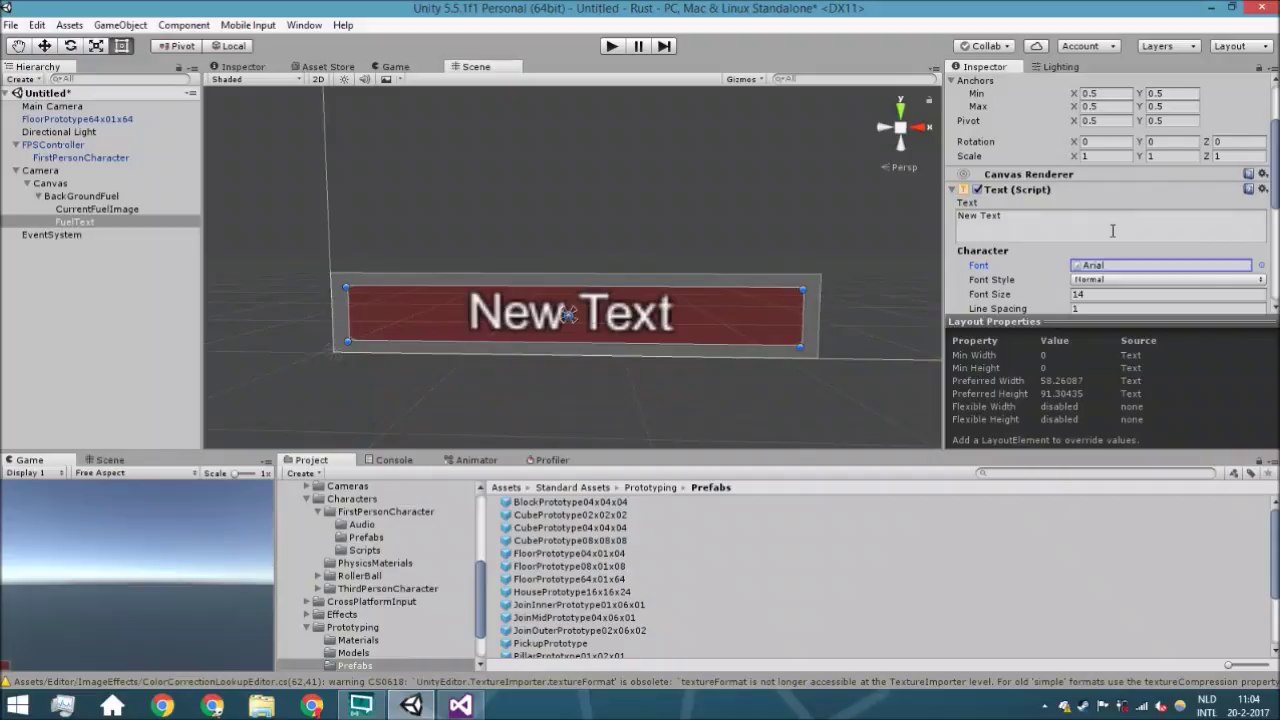
drag(729, 289, 731, 299)
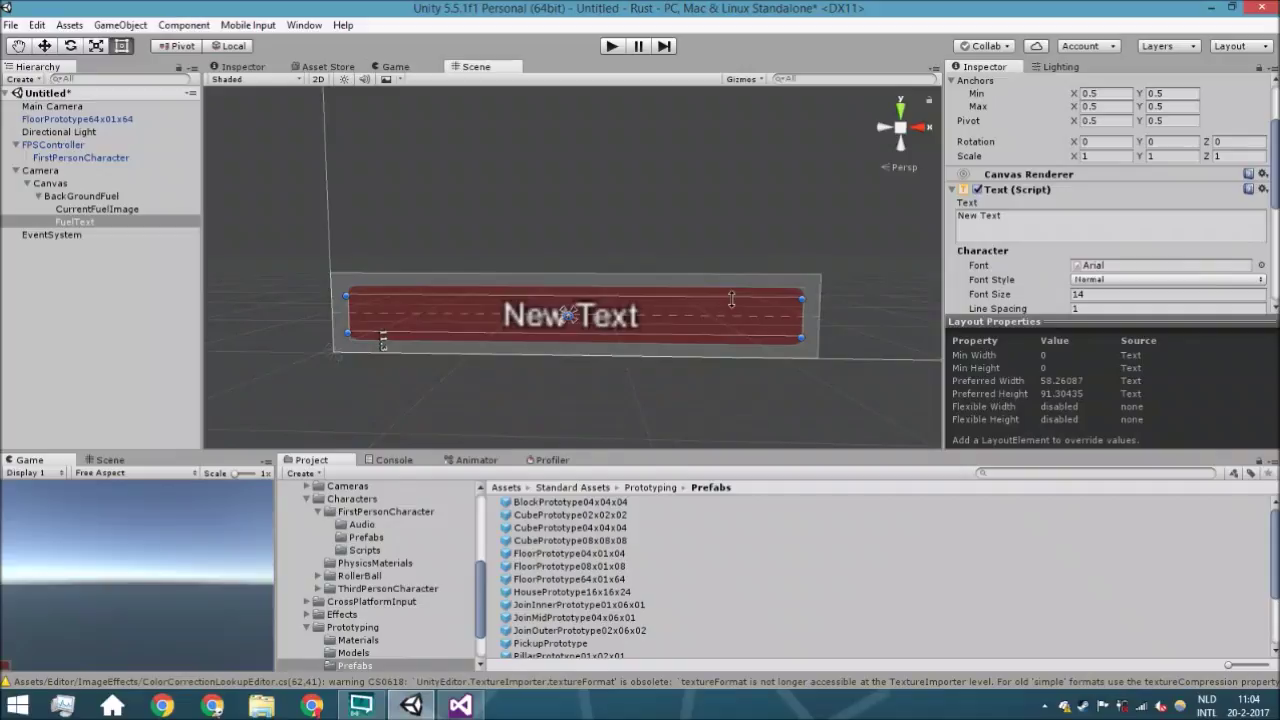
drag(731, 299, 731, 299)
middle_drag(704, 377, 669, 372)
Replace the label text 'New Text' with 'Current Fuel = 5'.
click(1059, 223)
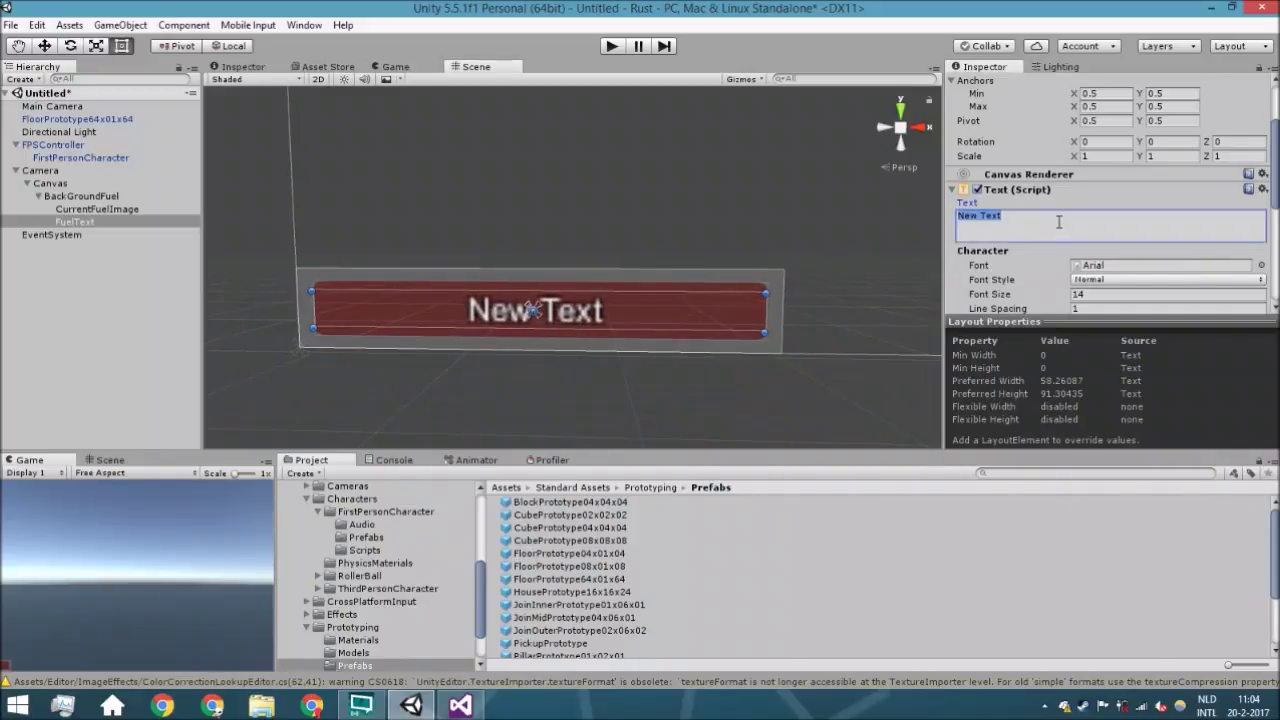
text(F)
key(BackSpace)
text(Fue)
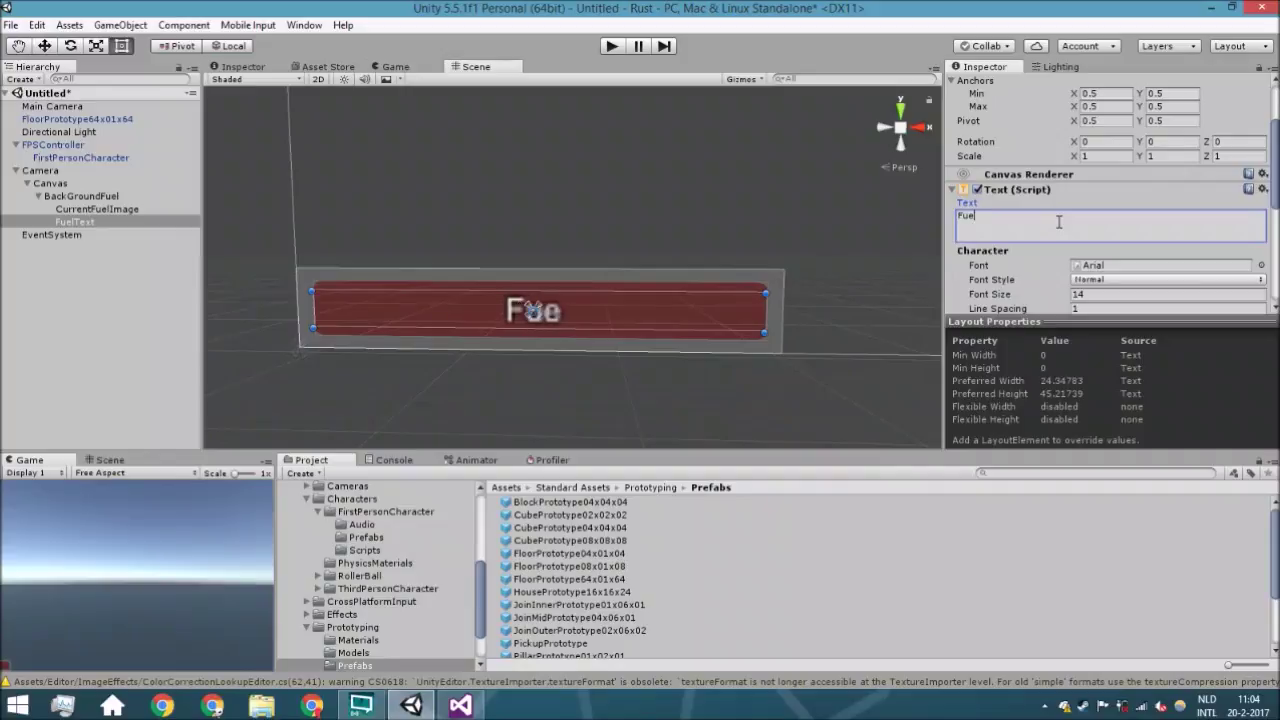
text(l)
key(BackSpace)
key(BackSpace)
key(BackSpace)
key(BackSpace)
text(Curr)
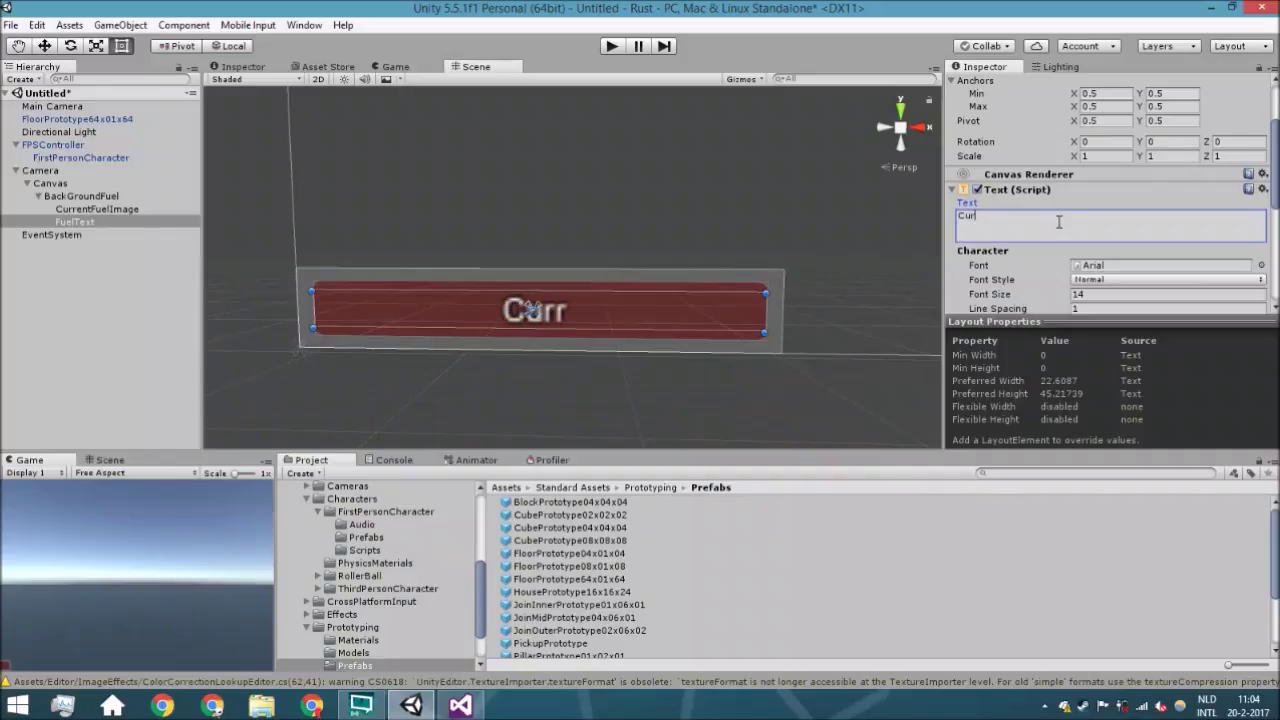
text(ent Fule)
key(BackSpace)
key(BackSpace)
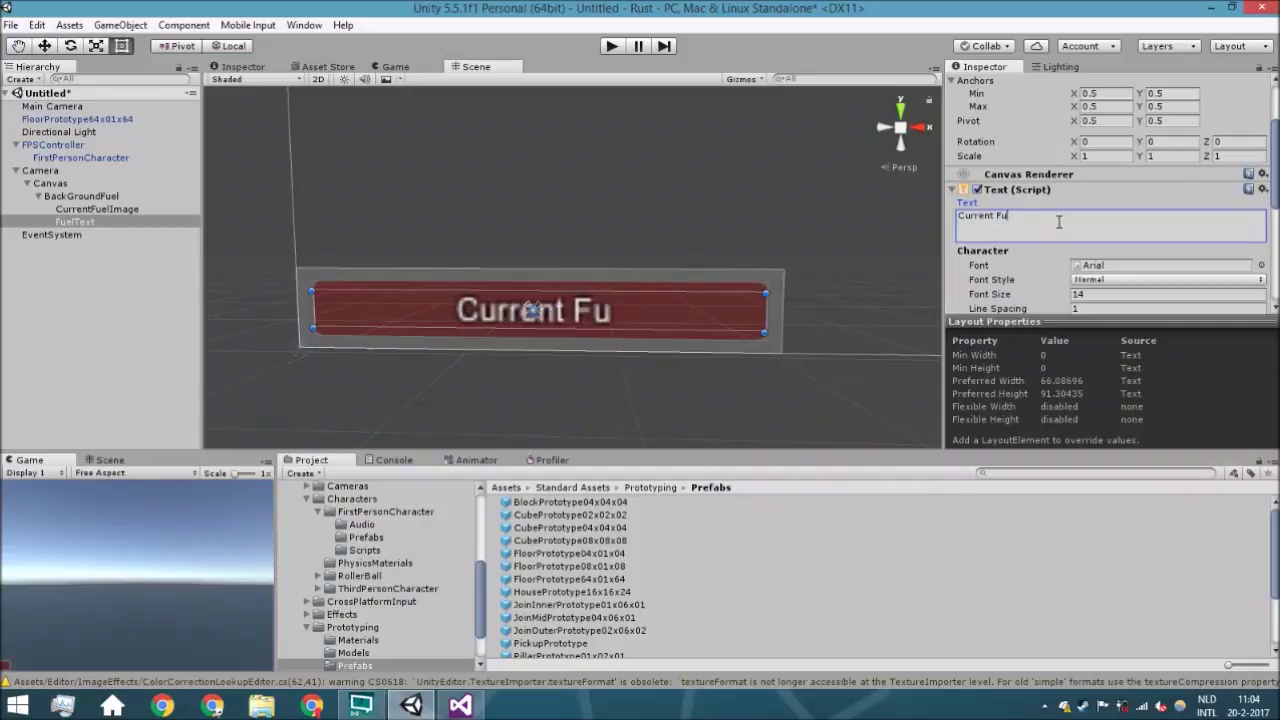
text(el = 10)
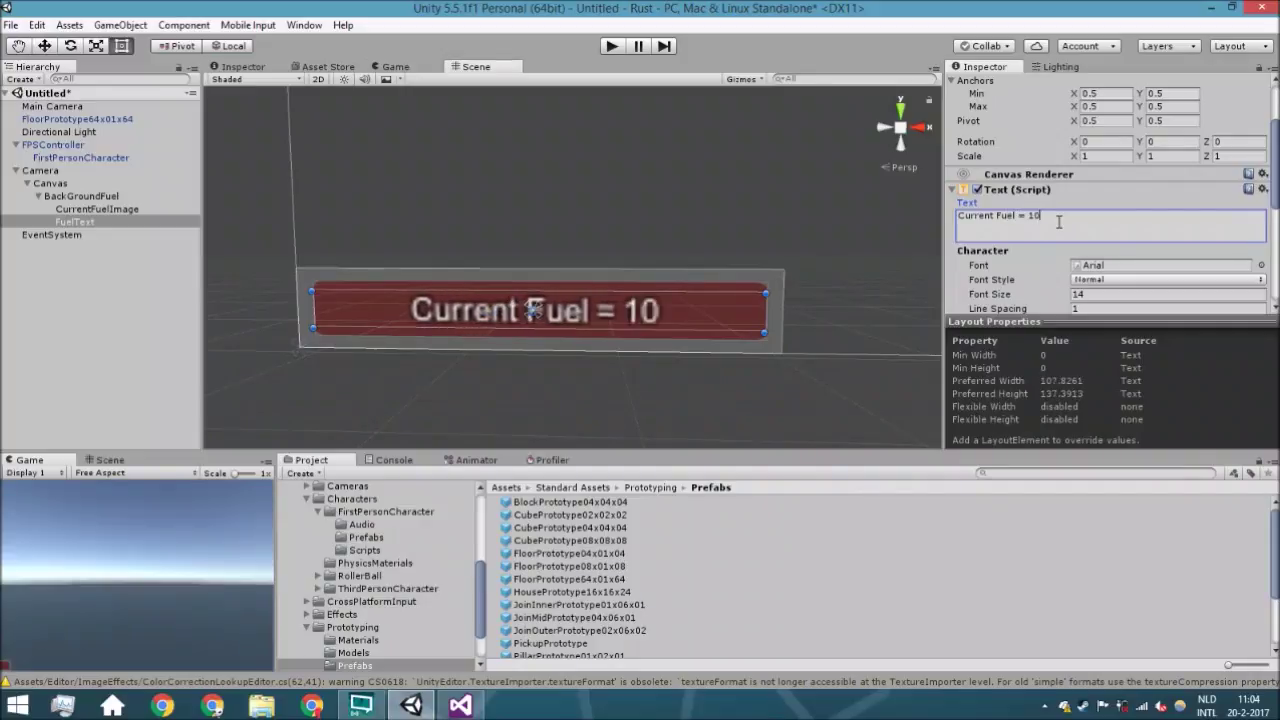
key(BackSpace)
key(BackSpace)
text(5)
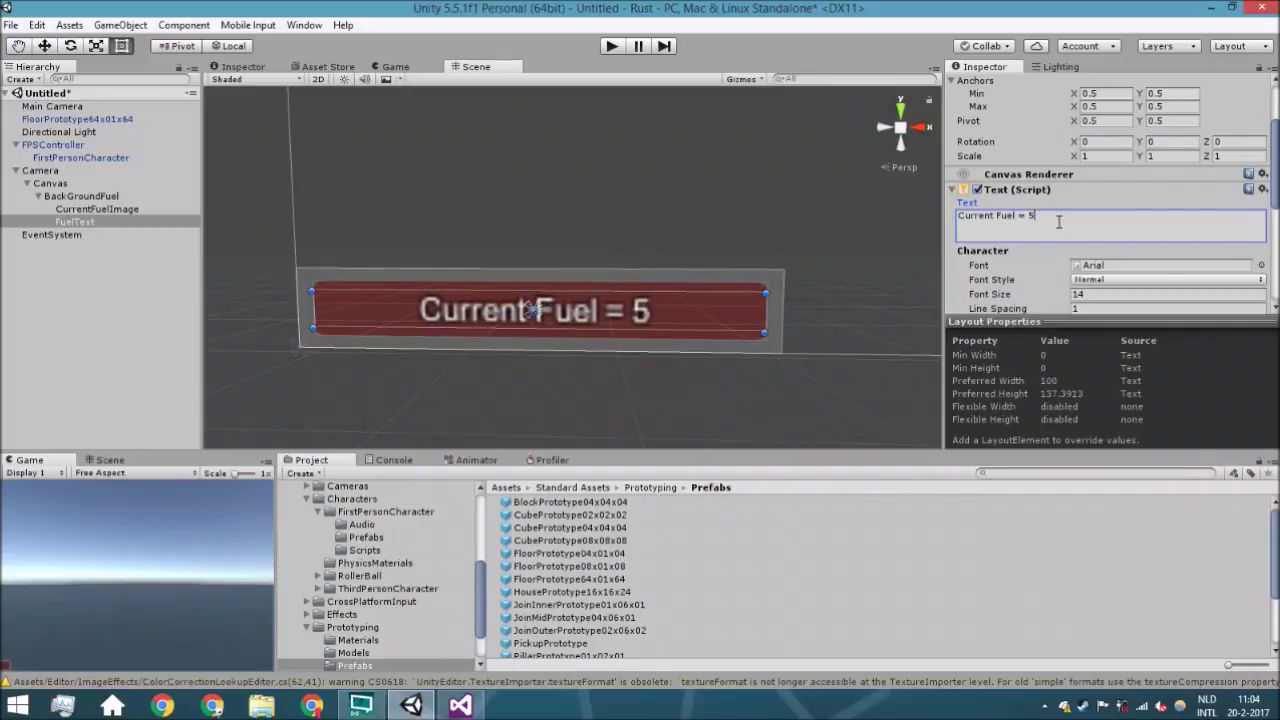
Deselect FuelText and reposition the scene view to see the whole fuel bar.
scroll(1050, 250, up, 3)
scroll(1055, 250, up, 1)
scroll(1060, 248, down, 4)
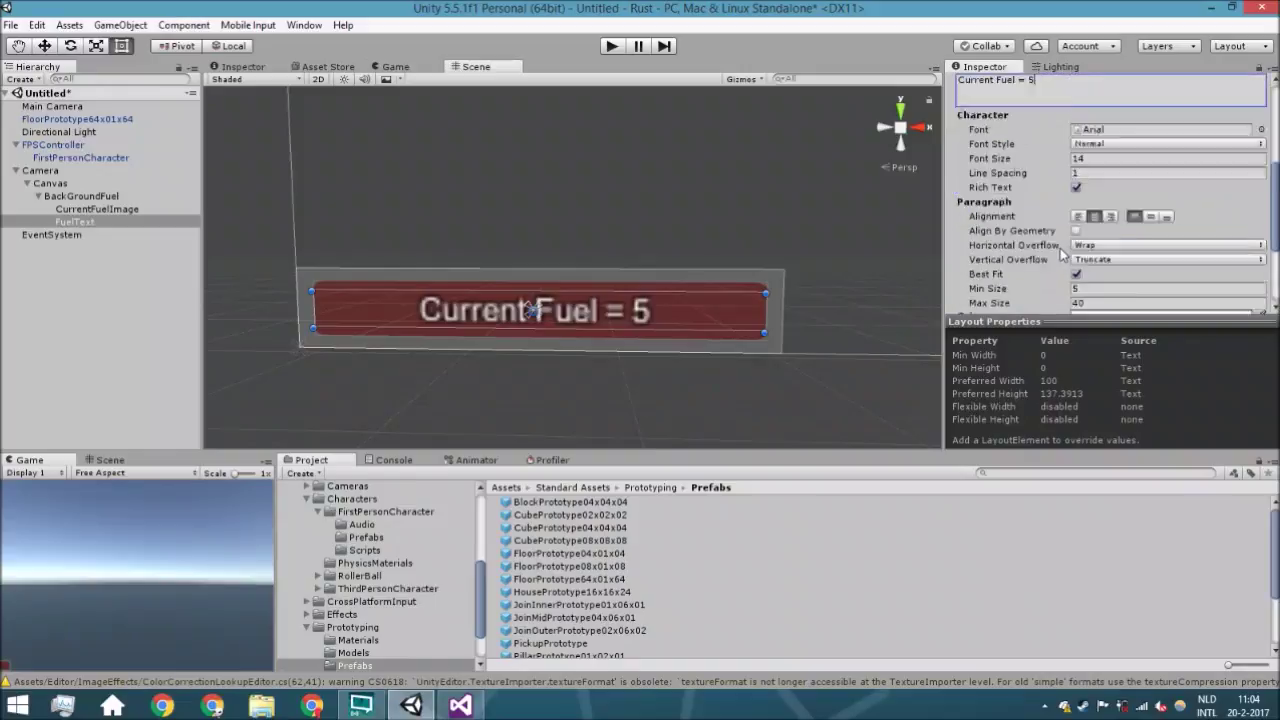
key(q)
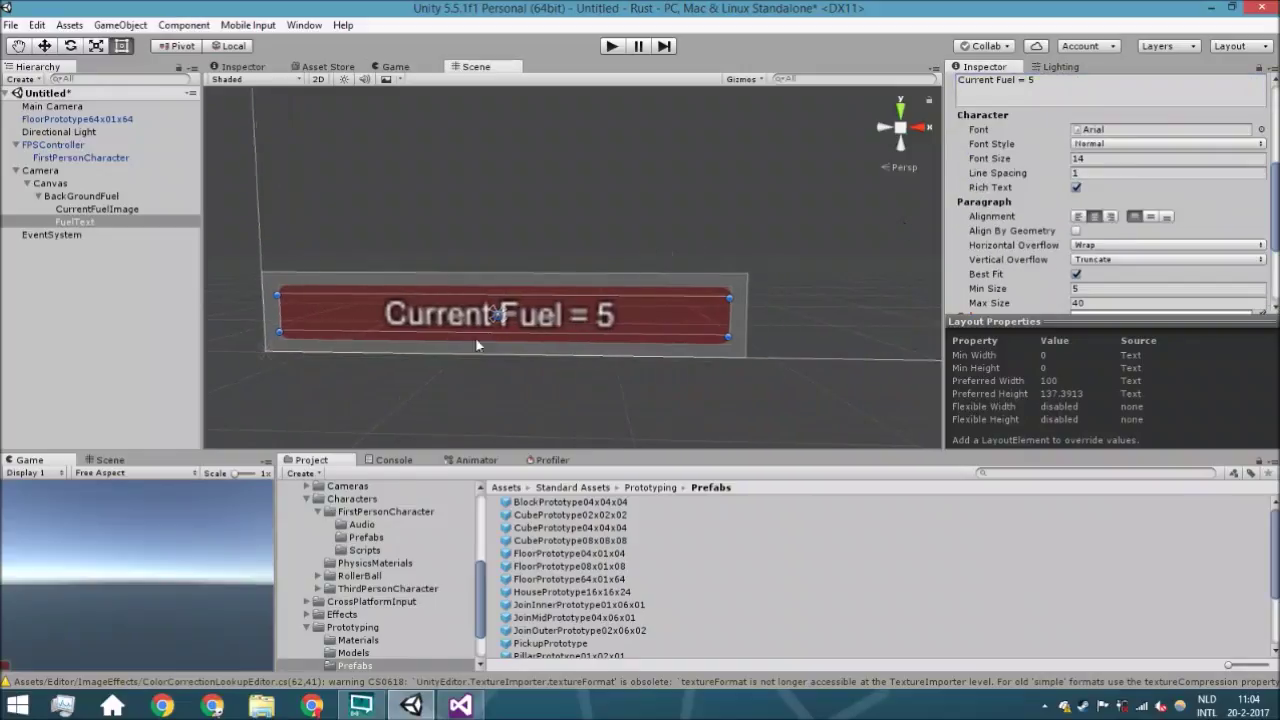
click(96, 353)
drag(637, 268, 633, 268)
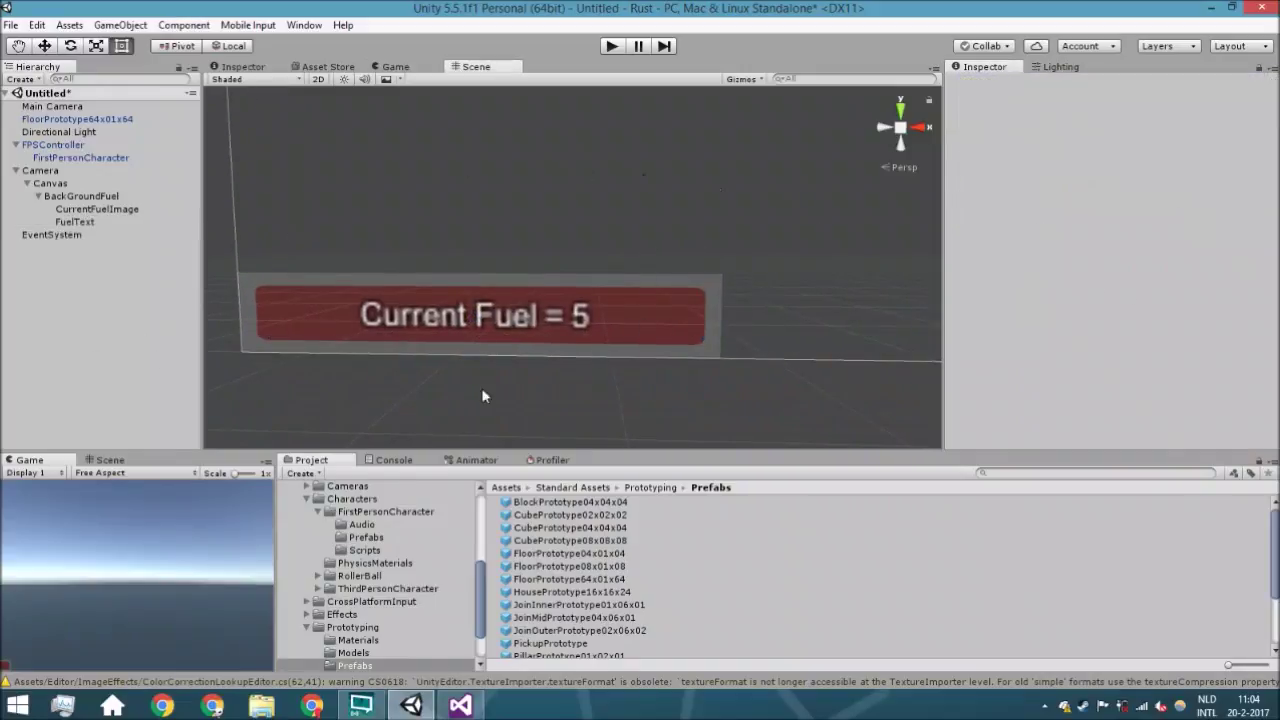
right_drag(482, 396, 597, 309)
scroll(617, 315, down, 2)
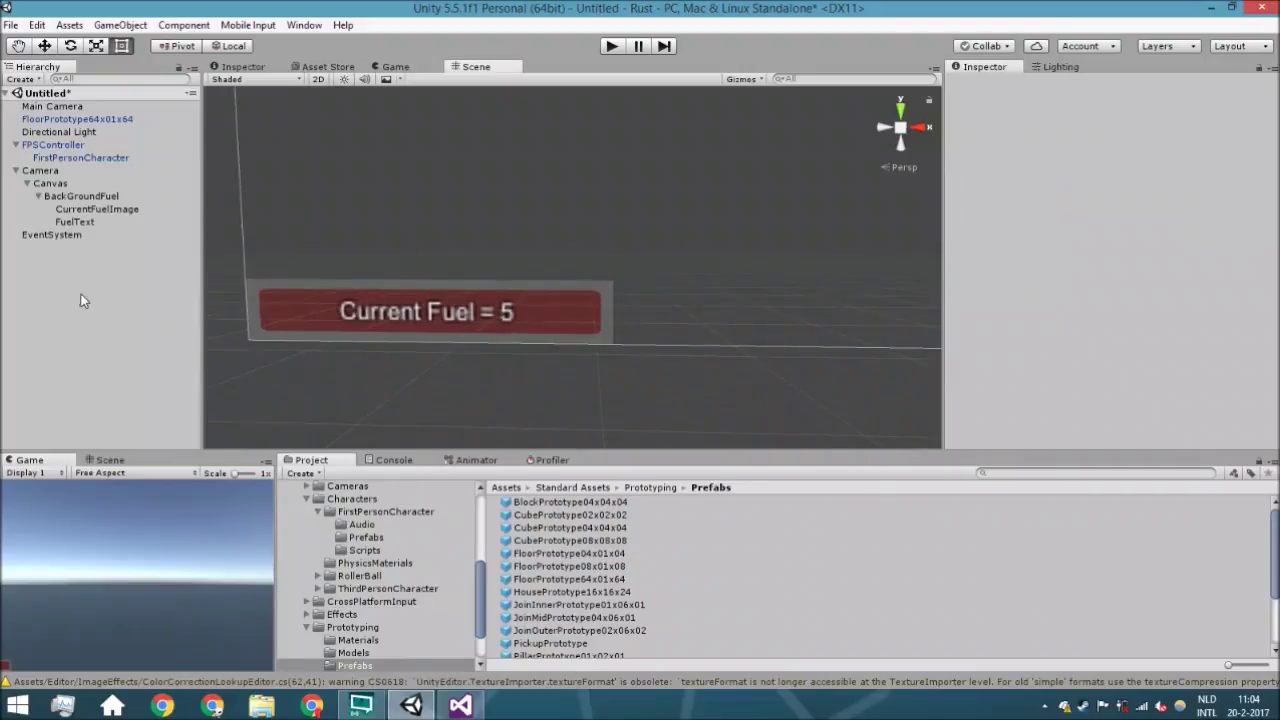
Add an empty 'public void UpdateUI()' method after UseJetPack in JetPack.cs.
click(465, 704)
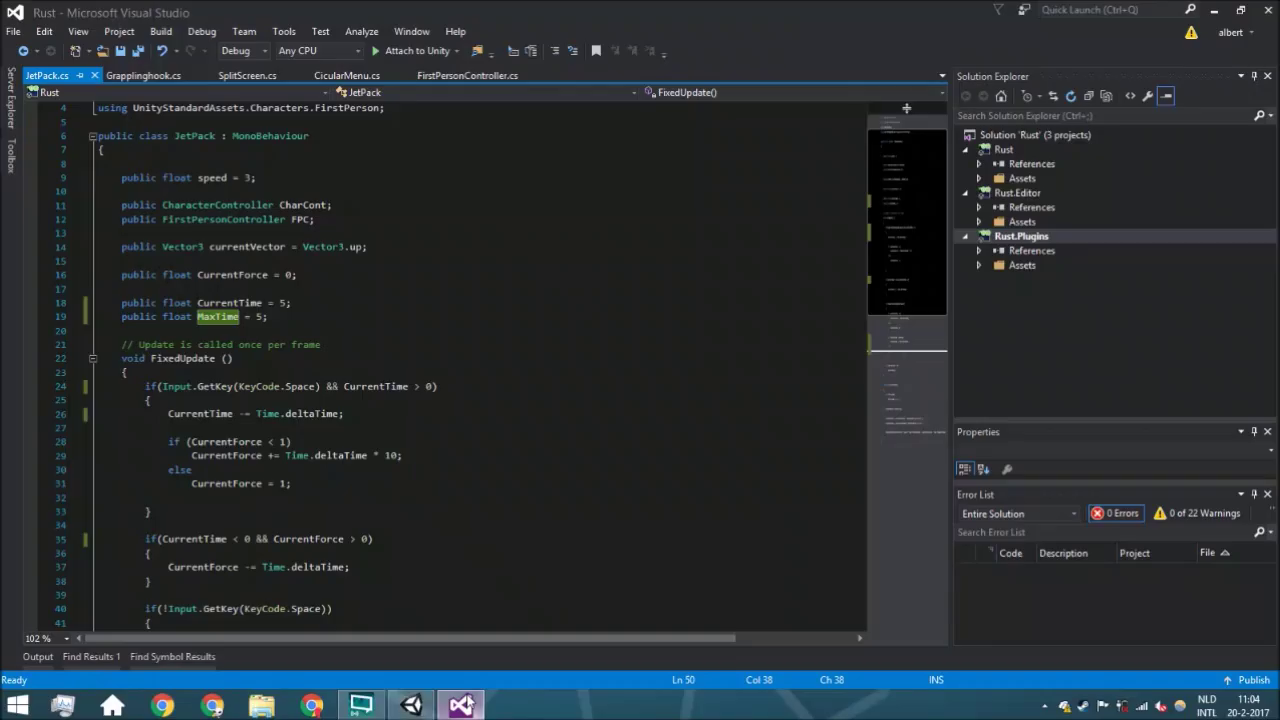
scroll(160, 507, down, 12)
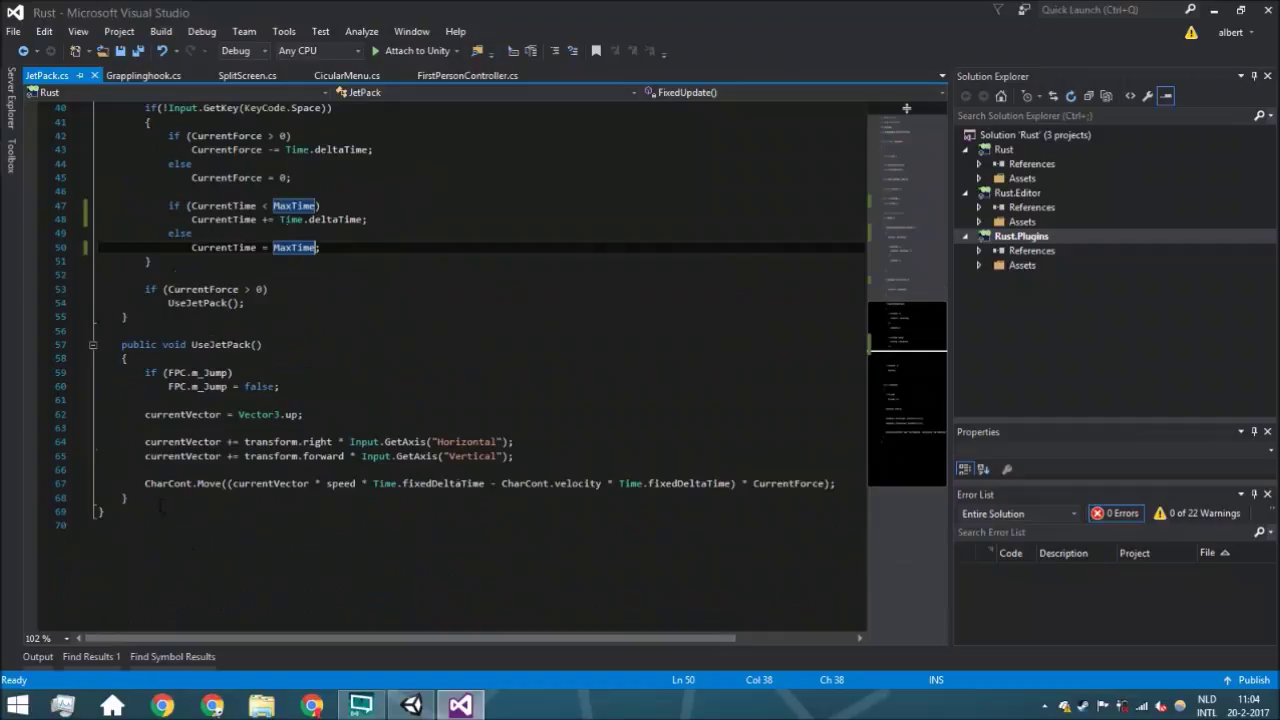
click(160, 507)
key(Return)
key(Return)
text(pu)
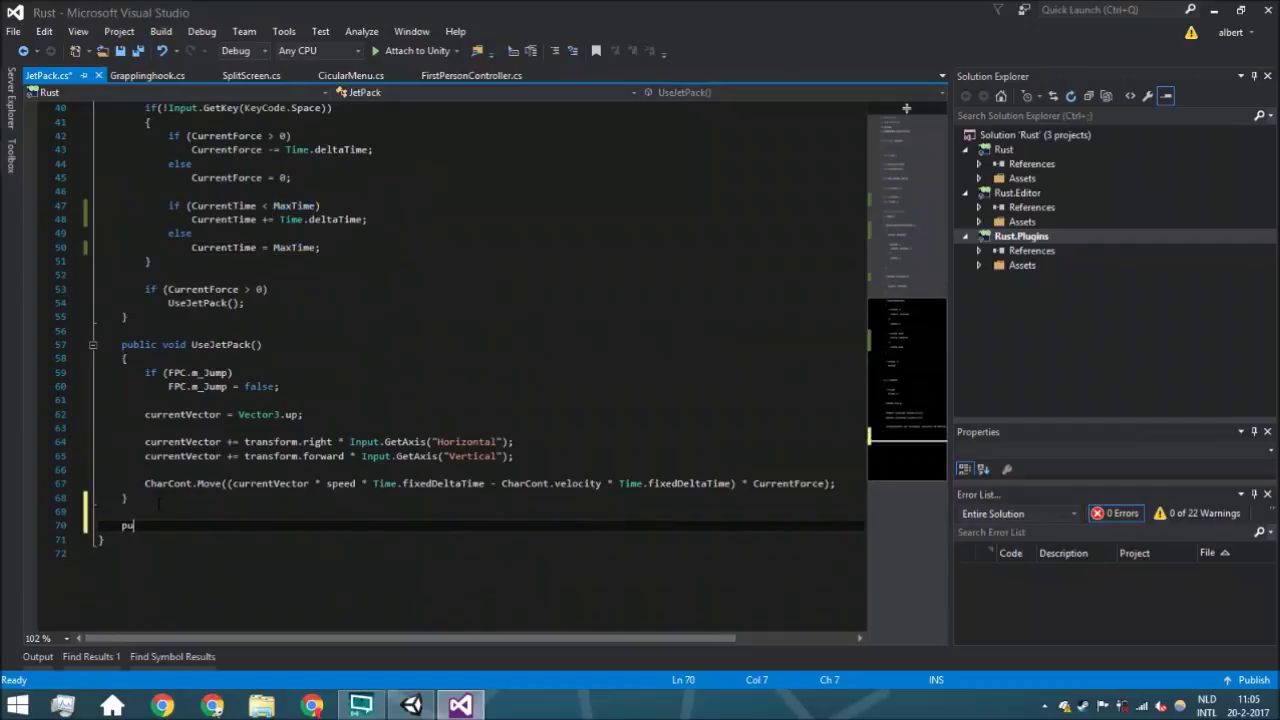
text(blic void Update)
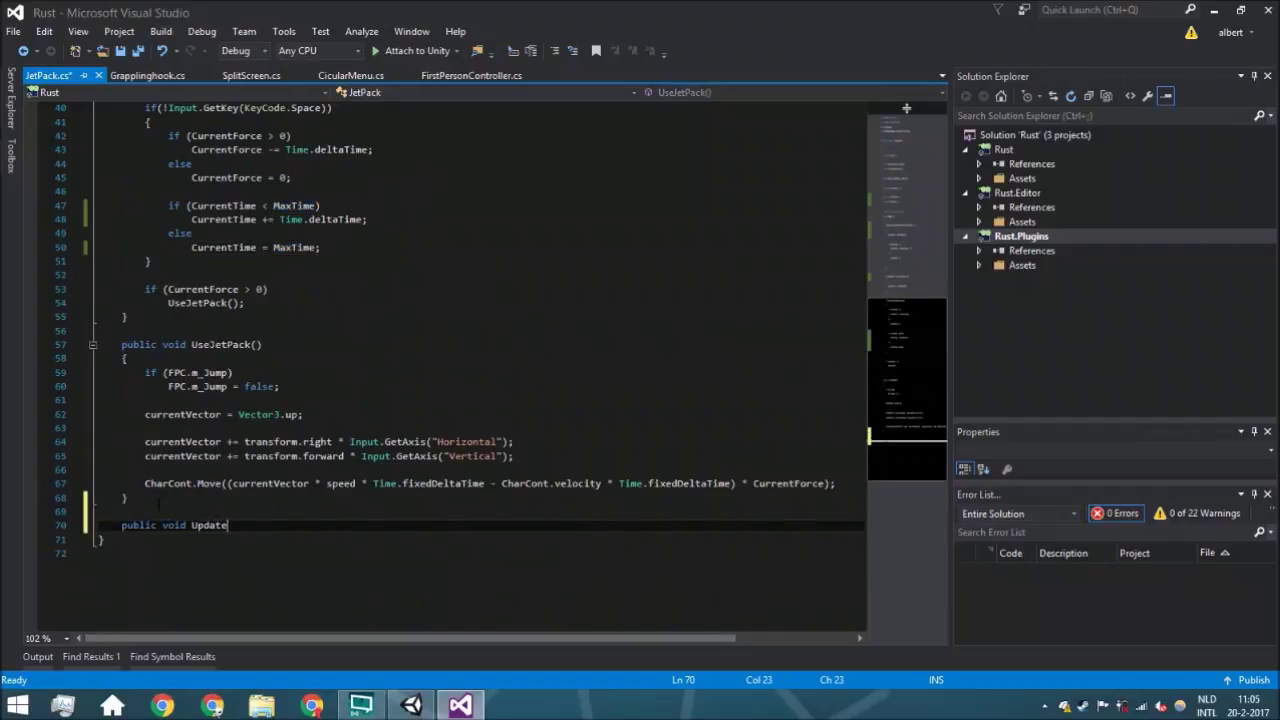
text(UI())
key(Return)
text({)
key(Return)
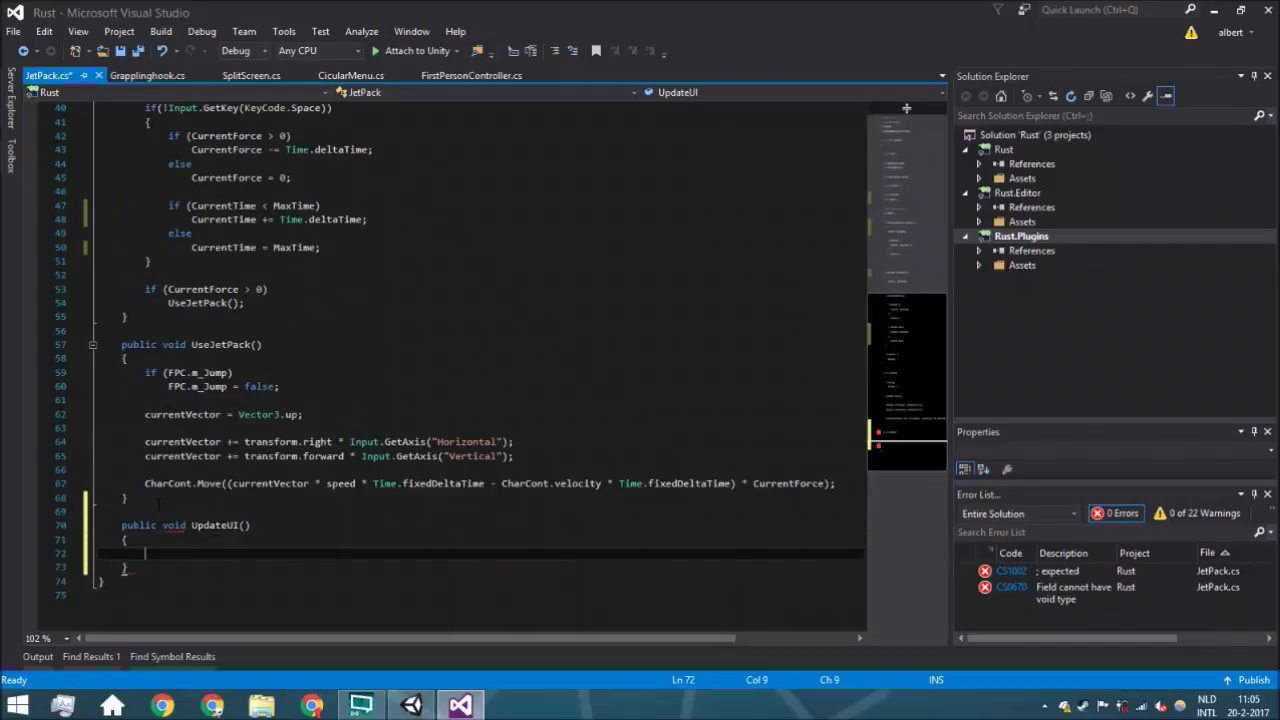
Call UpdateUI(); as the first line of FixedUpdate.
scroll(183, 507, up, 11)
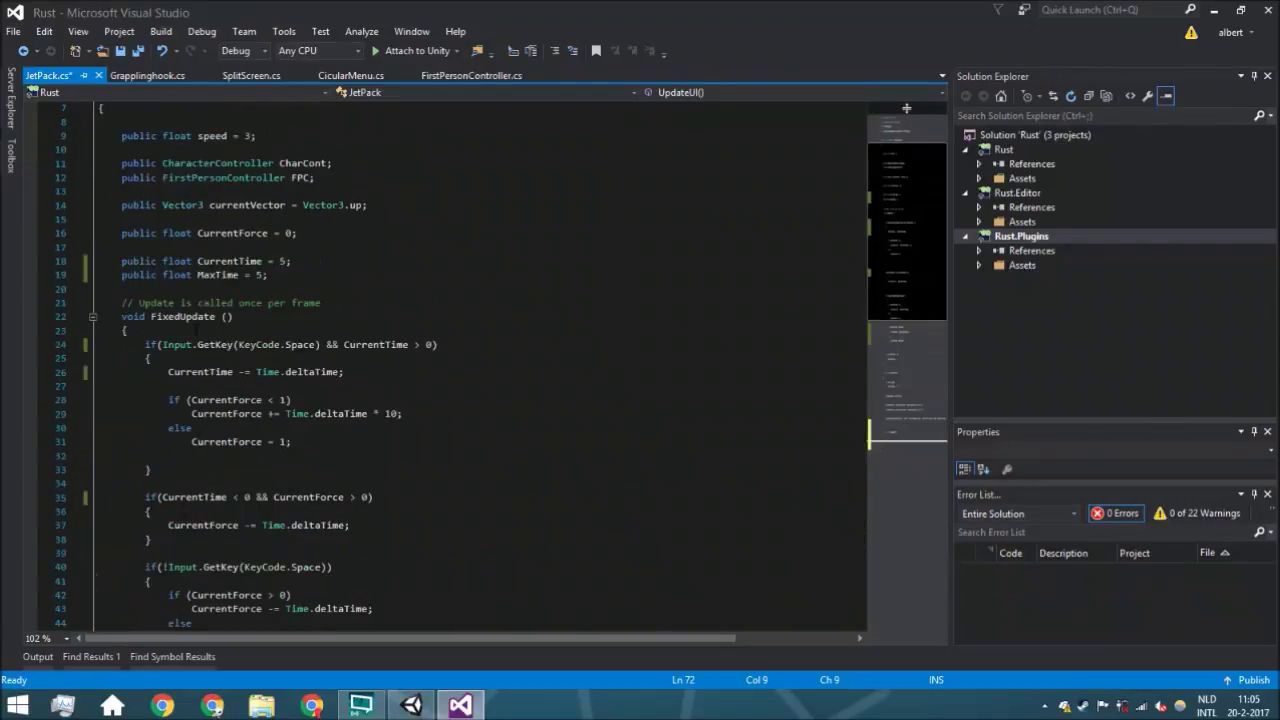
click(195, 331)
key(Return)
key(Return)
key(Up)
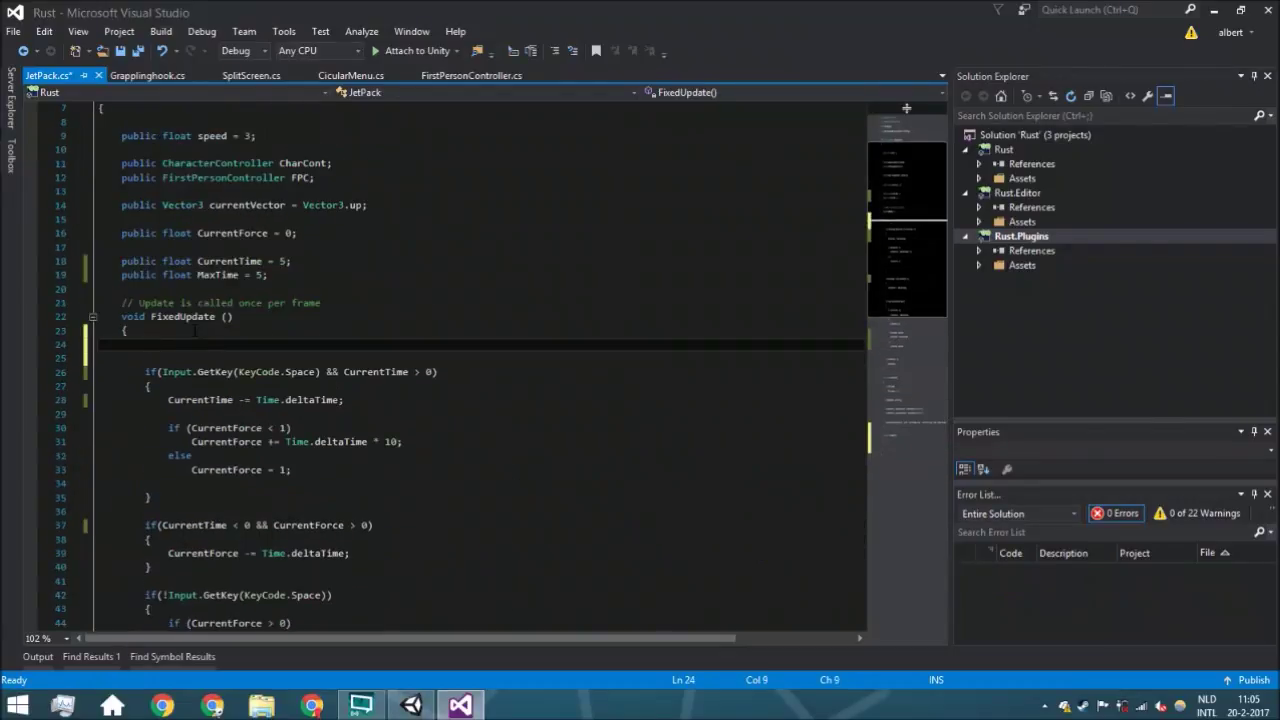
text(UpdateUI)
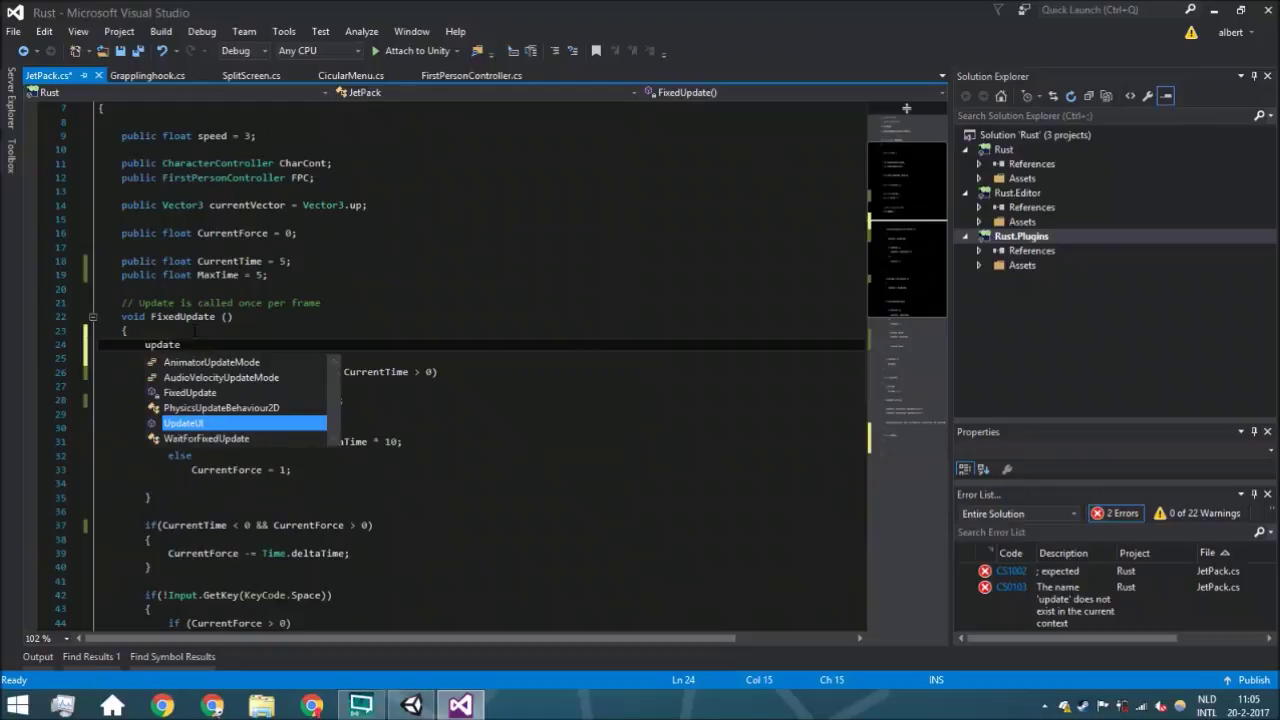
key(Tab)
text(();)
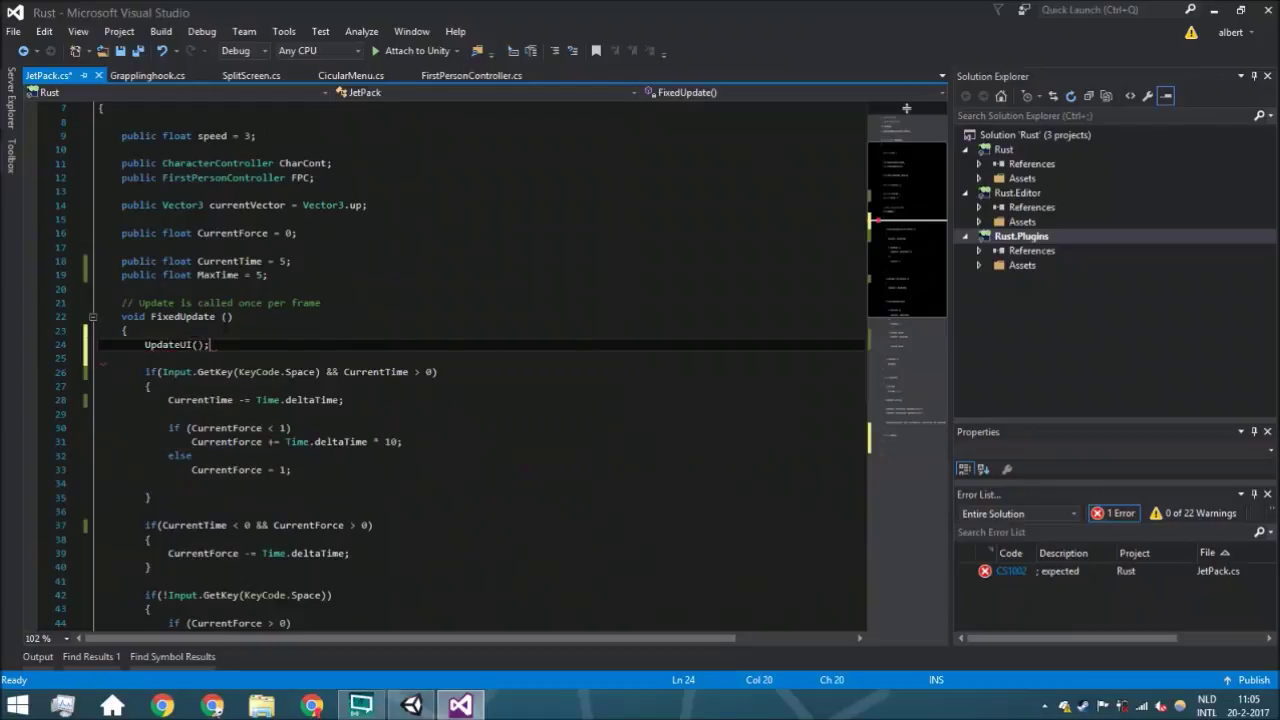
Add 'using UnityEngine.UI;' below the UnityEngine import and save JetPack.cs.
scroll(195, 331, up, 2)
click(303, 135)
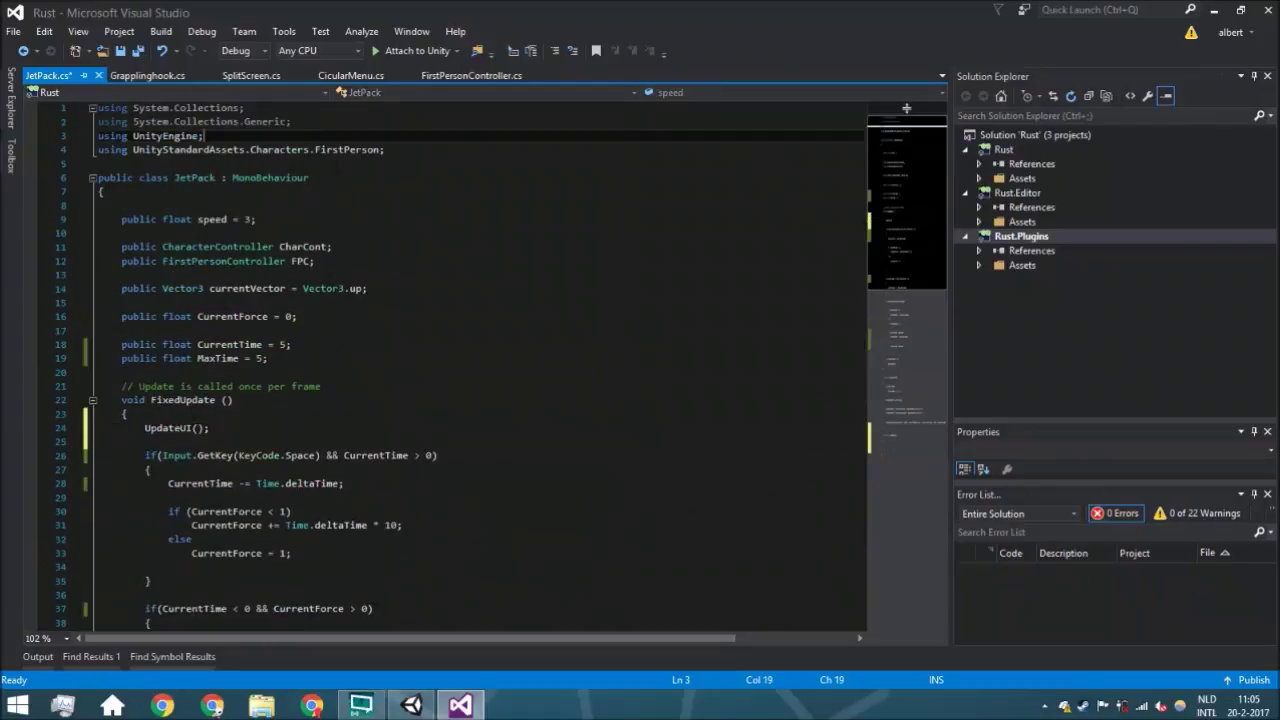
key(Return)
text(using)
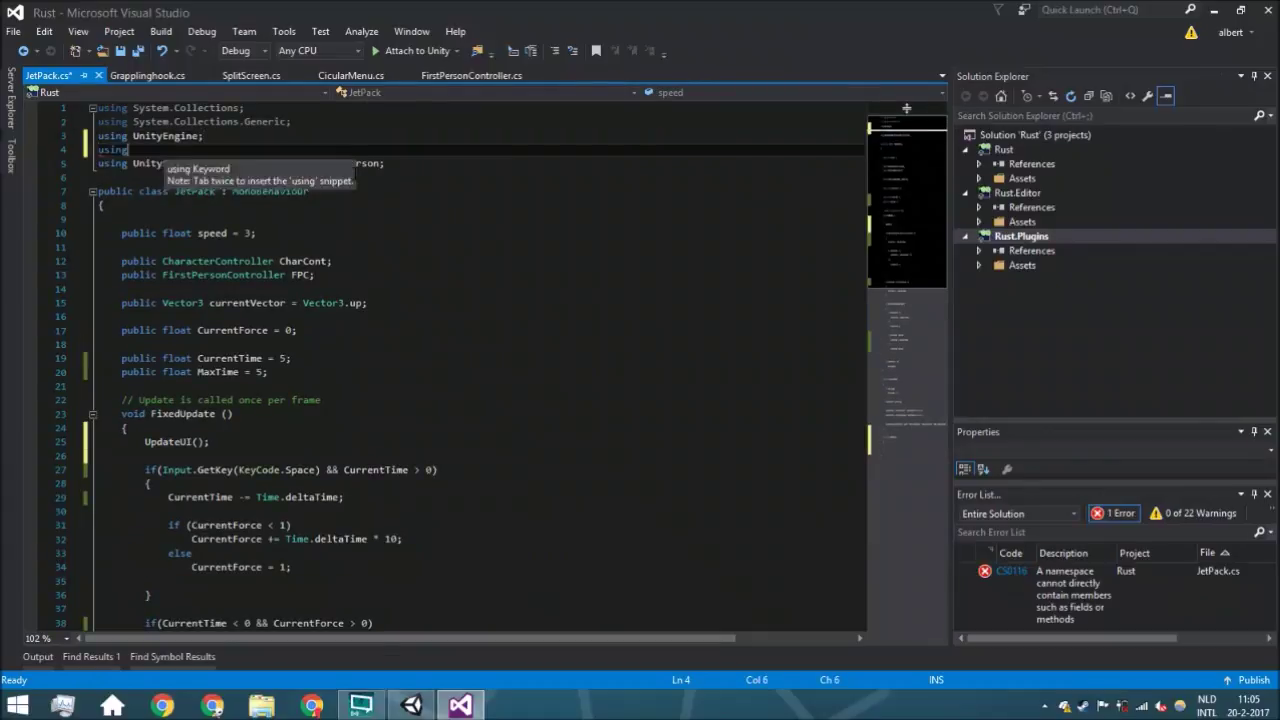
text( unity)
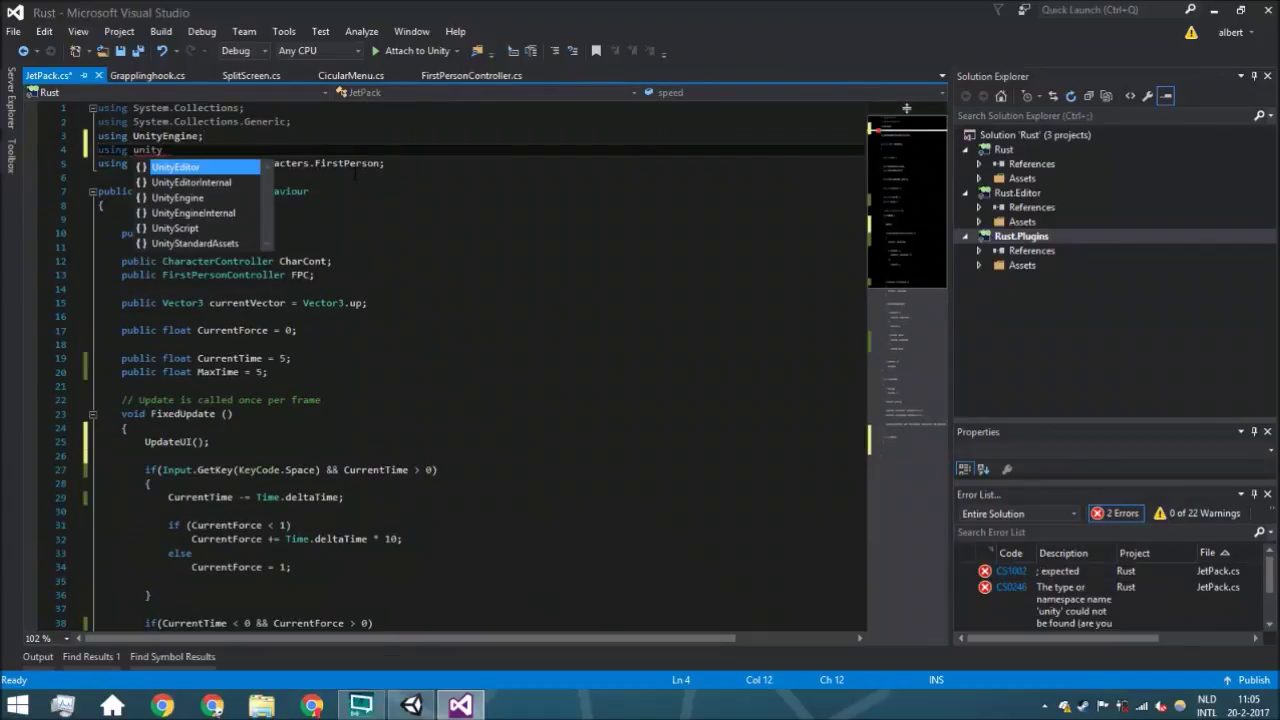
key(Down)
key(Tab)
text(.UI)
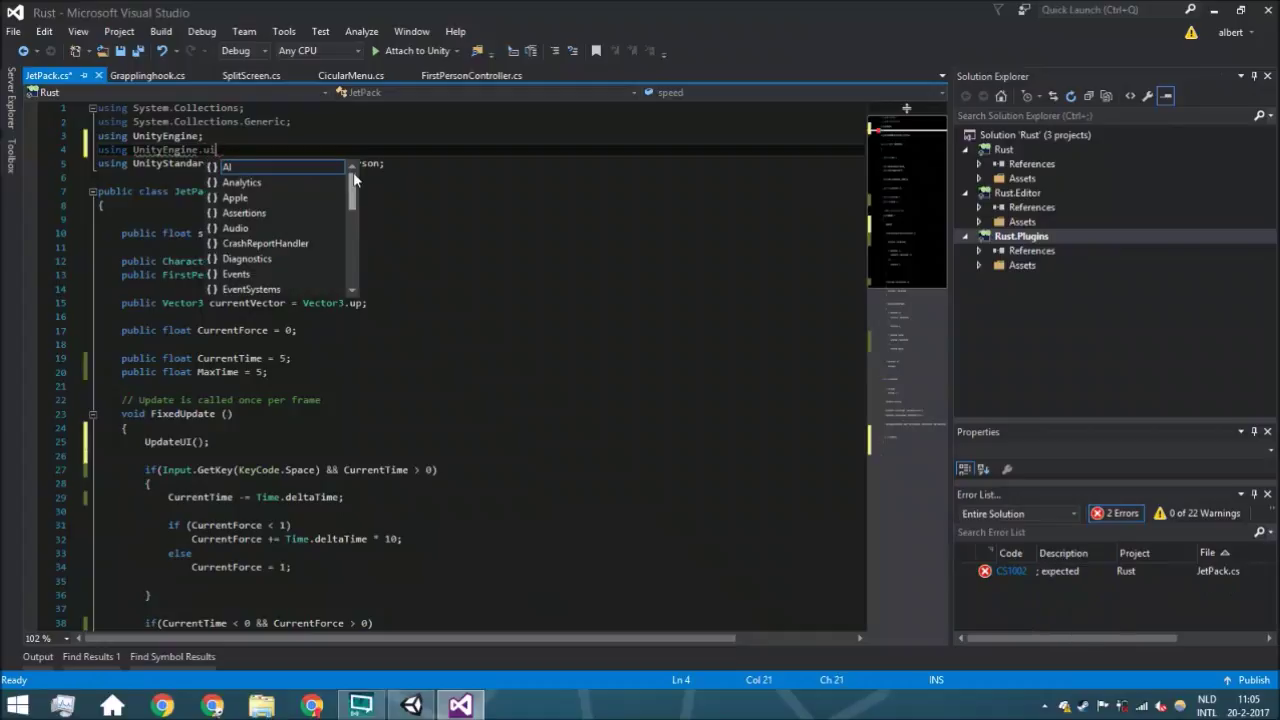
text(;)
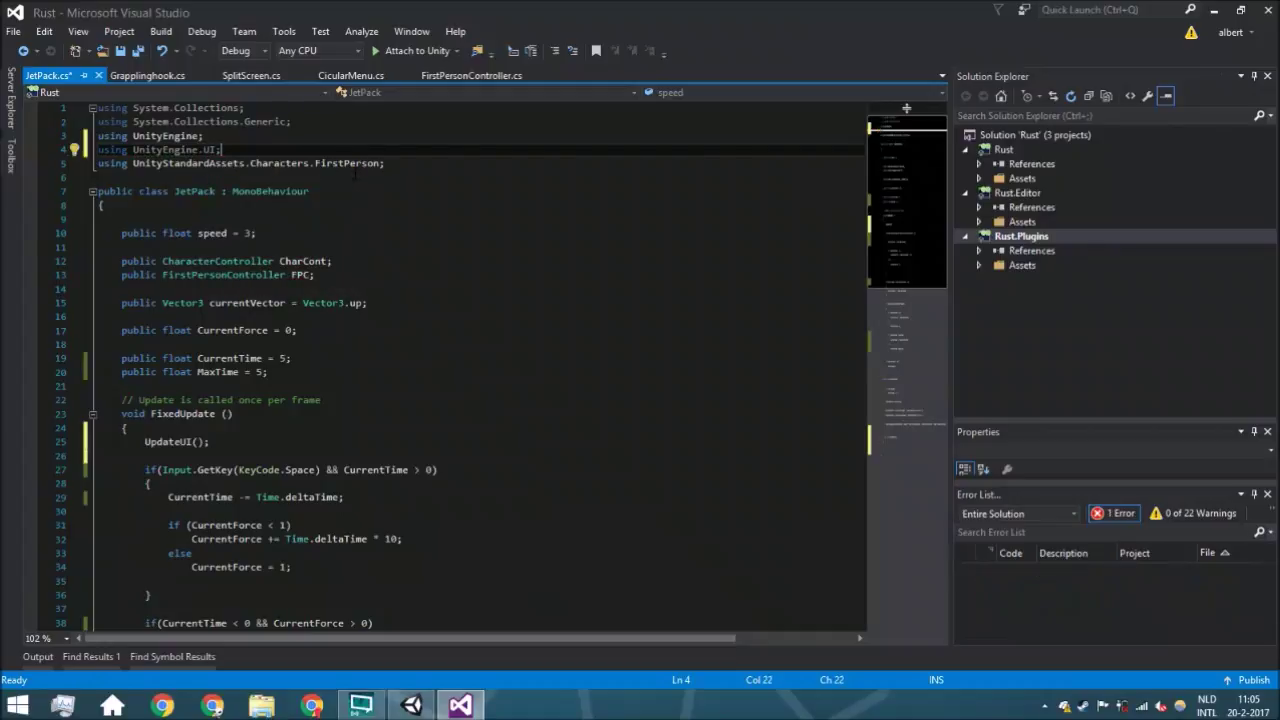
scroll(416, 316, down, 4)
key(ctrl+s)
scroll(416, 316, down, 6)
scroll(265, 270, up, 6)
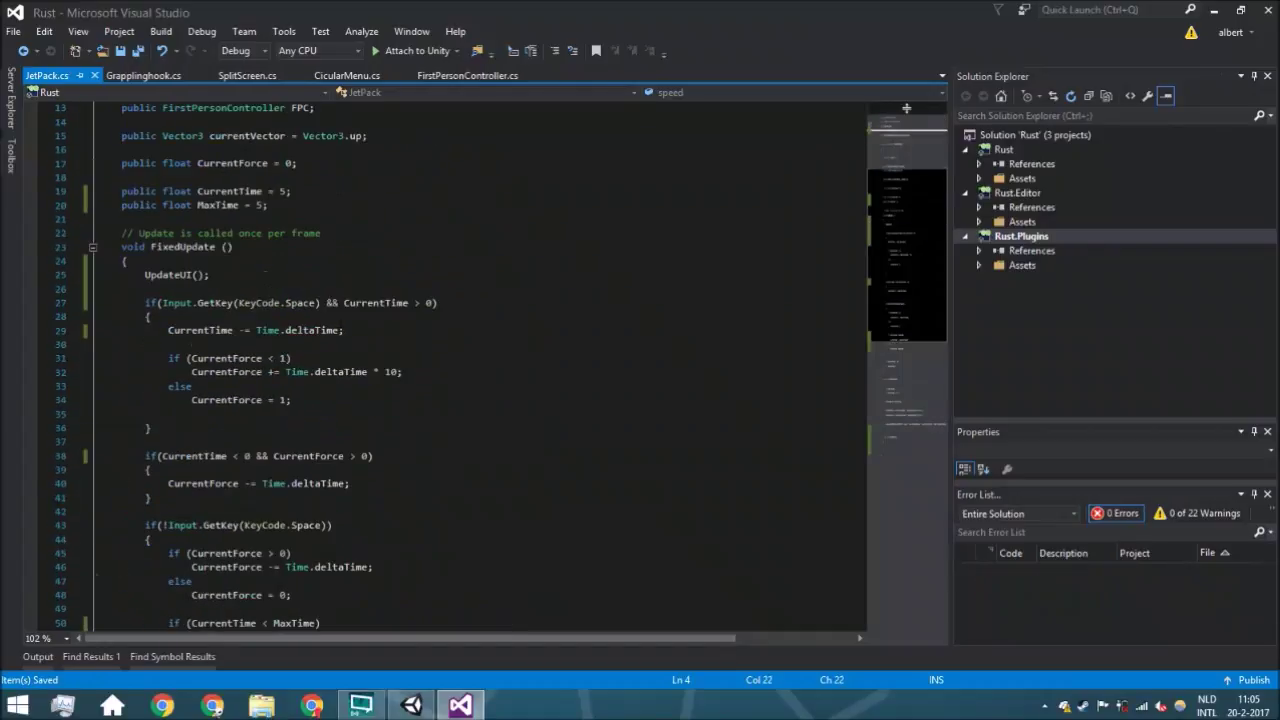
click(316, 204)
key(Return)
key(Return)
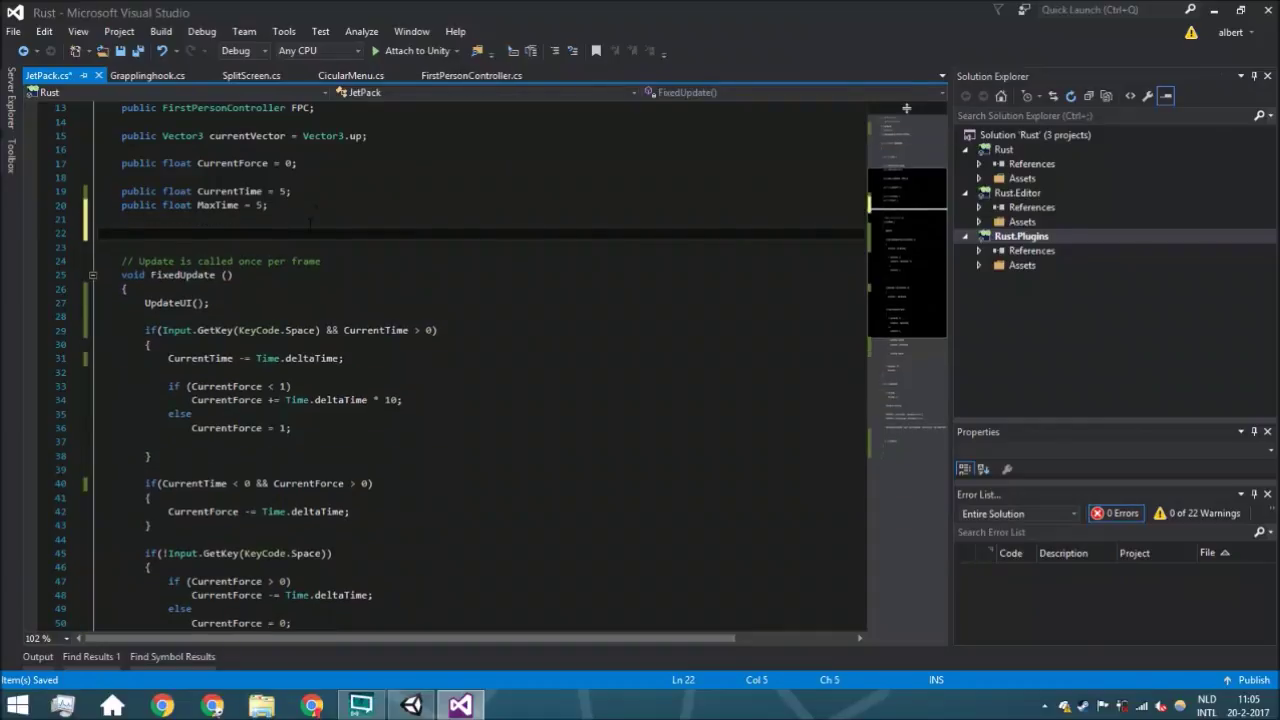
scroll(89, 265, up, 3)
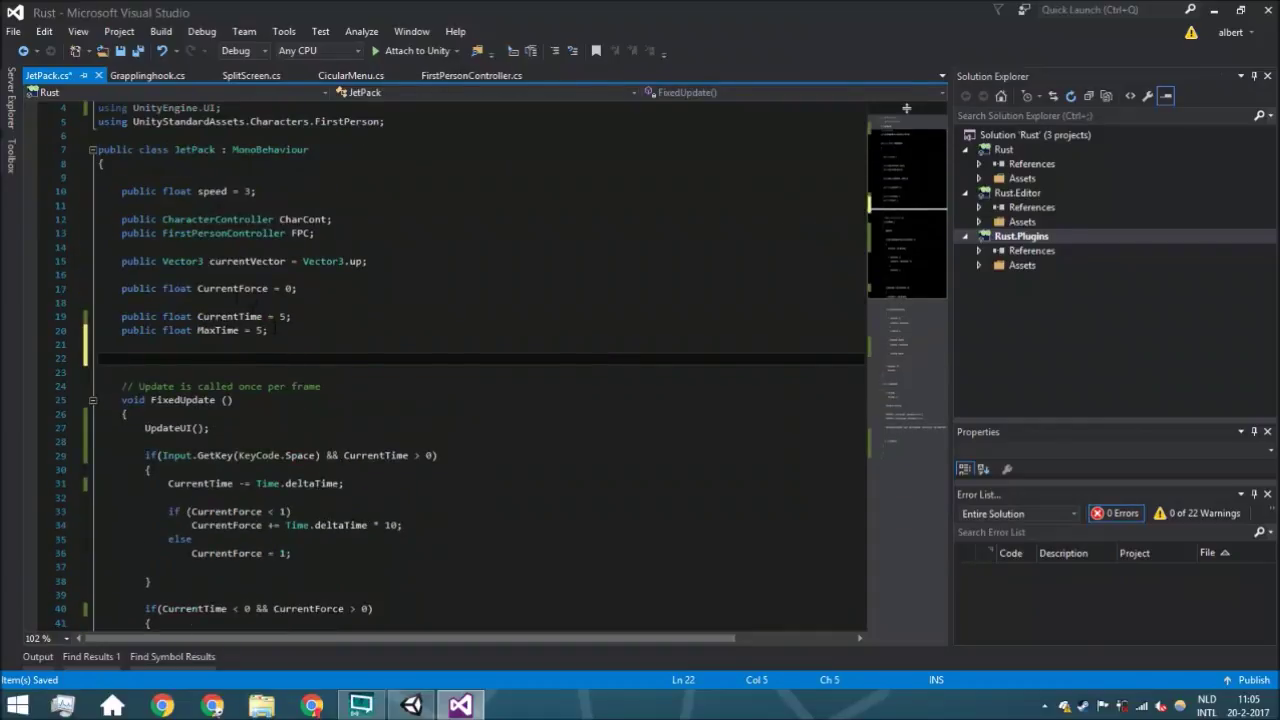
drag(273, 333, 54, 321)
double_click(240, 318)
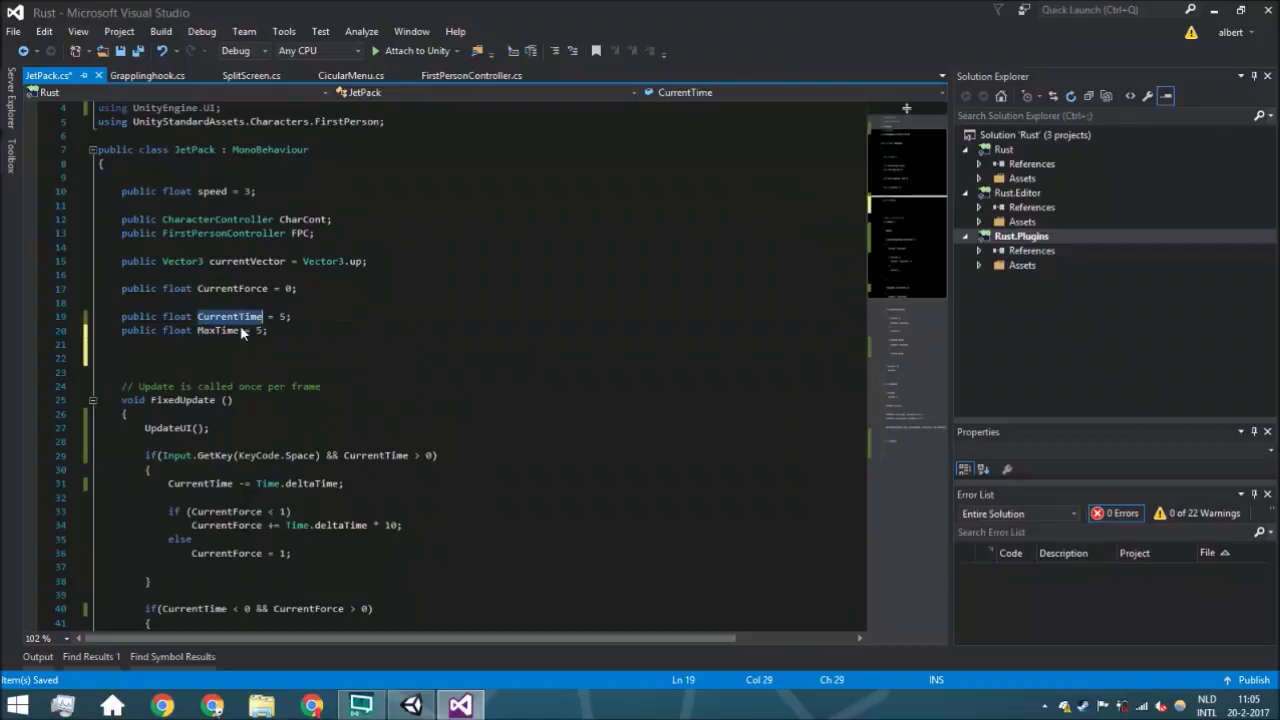
double_click(218, 330)
double_click(230, 316)
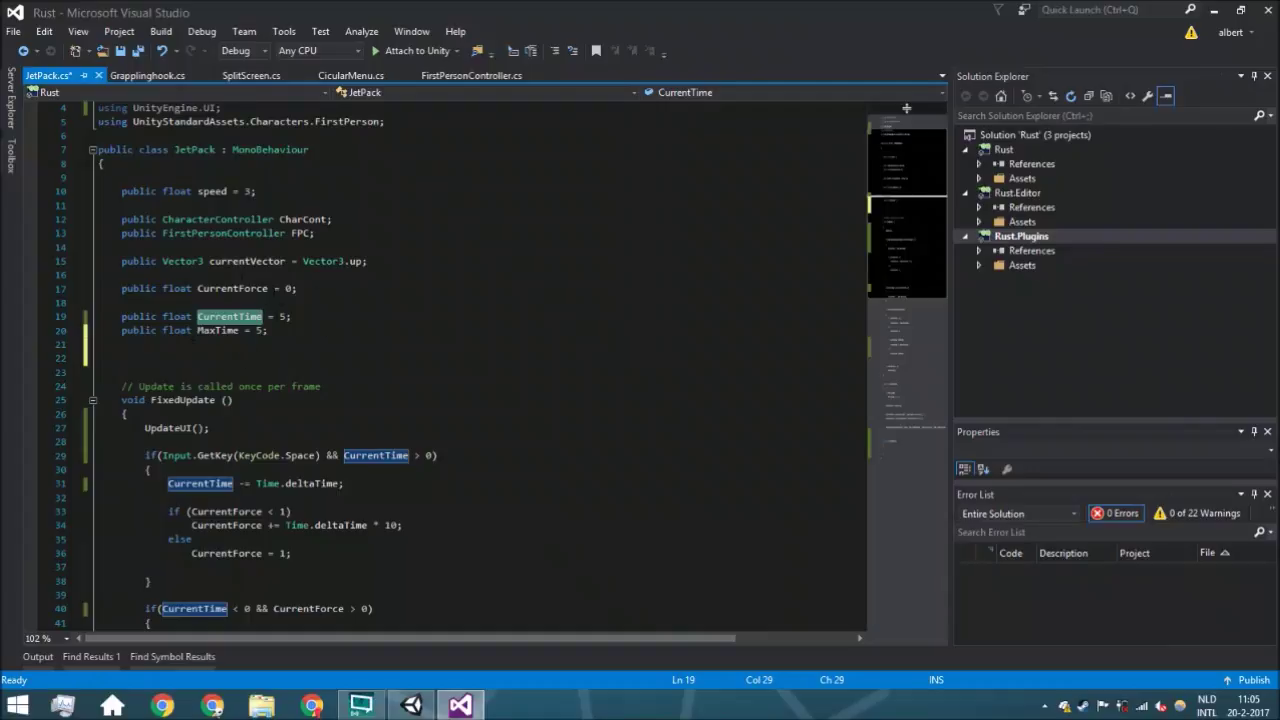
click(236, 331)
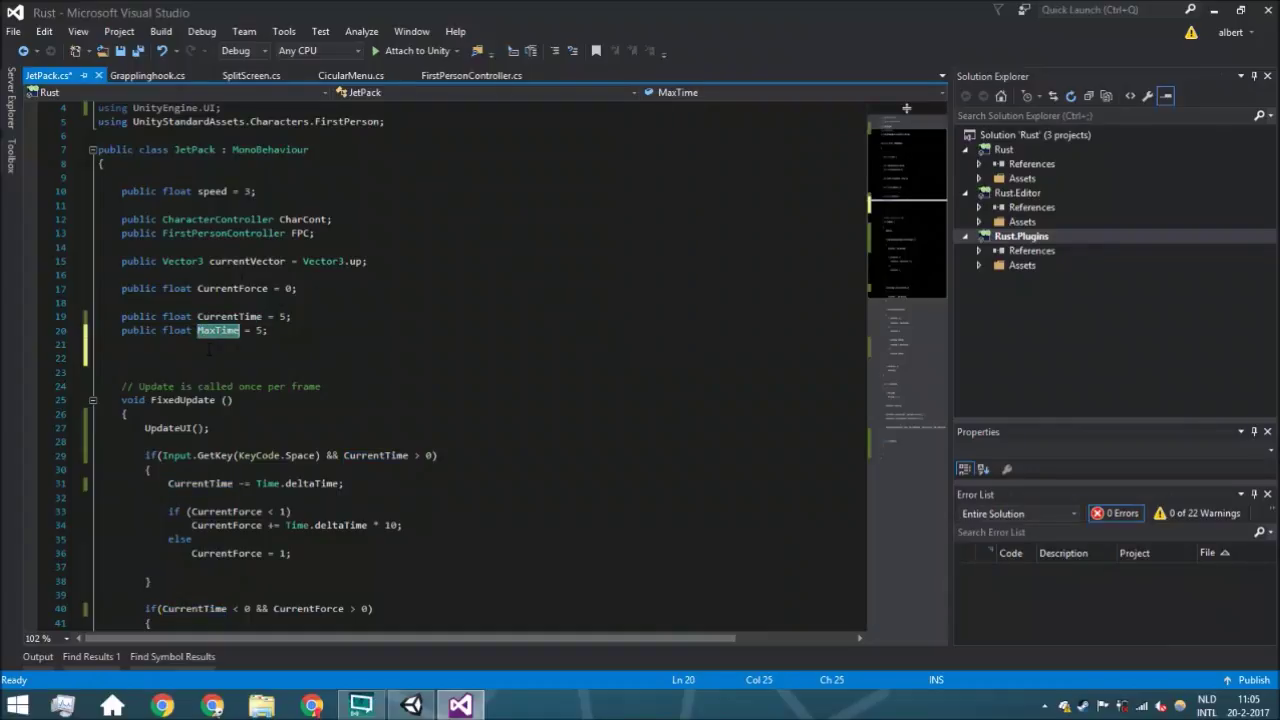
scroll(208, 349, down, 16)
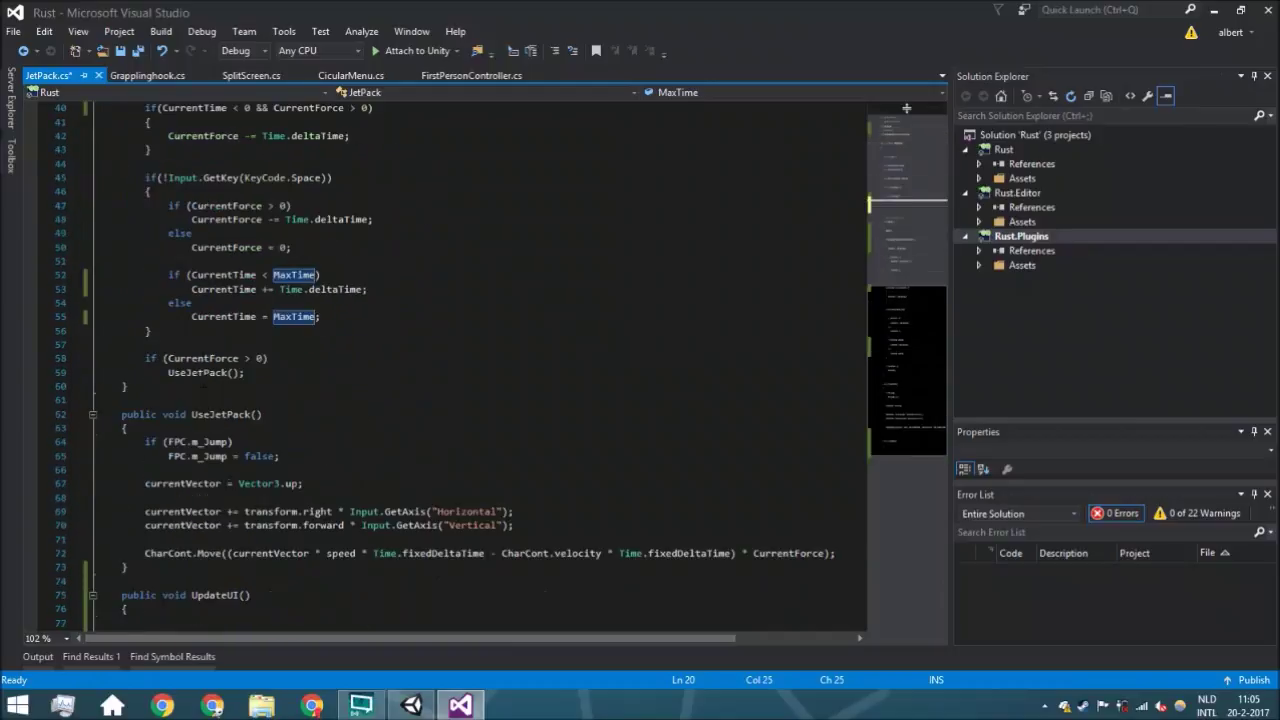
click(186, 461)
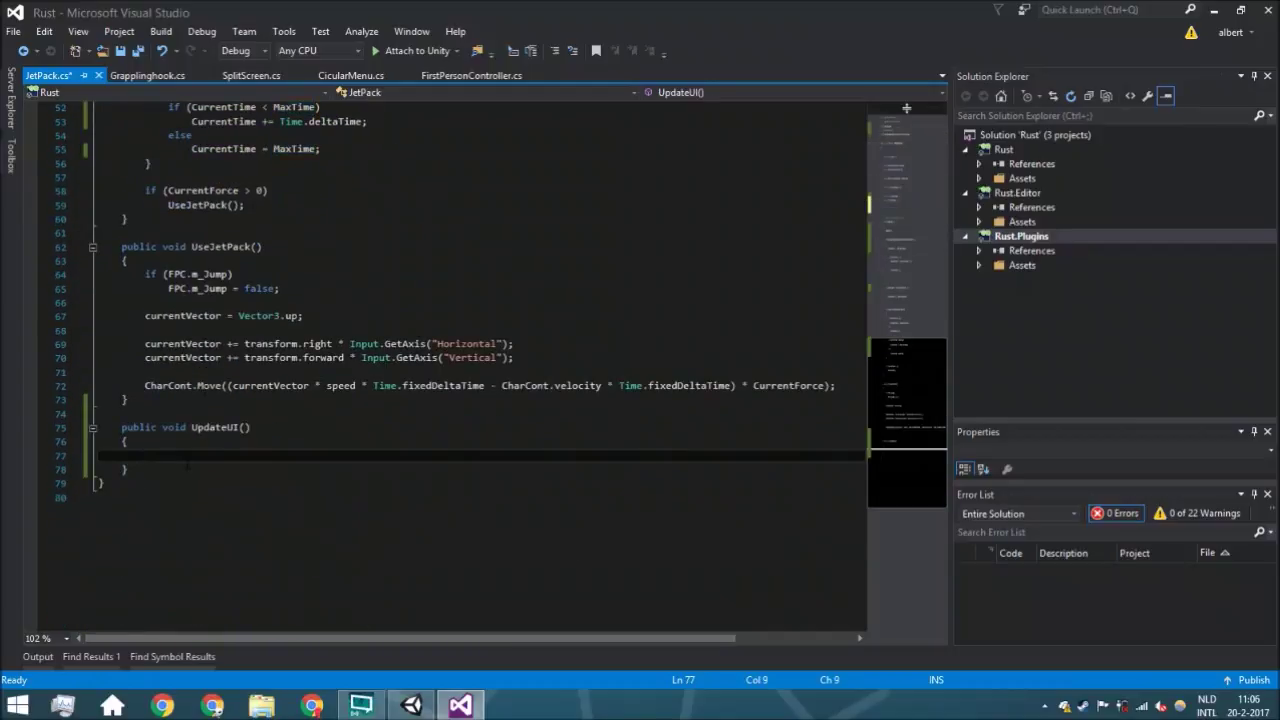
scroll(407, 417, up, 13)
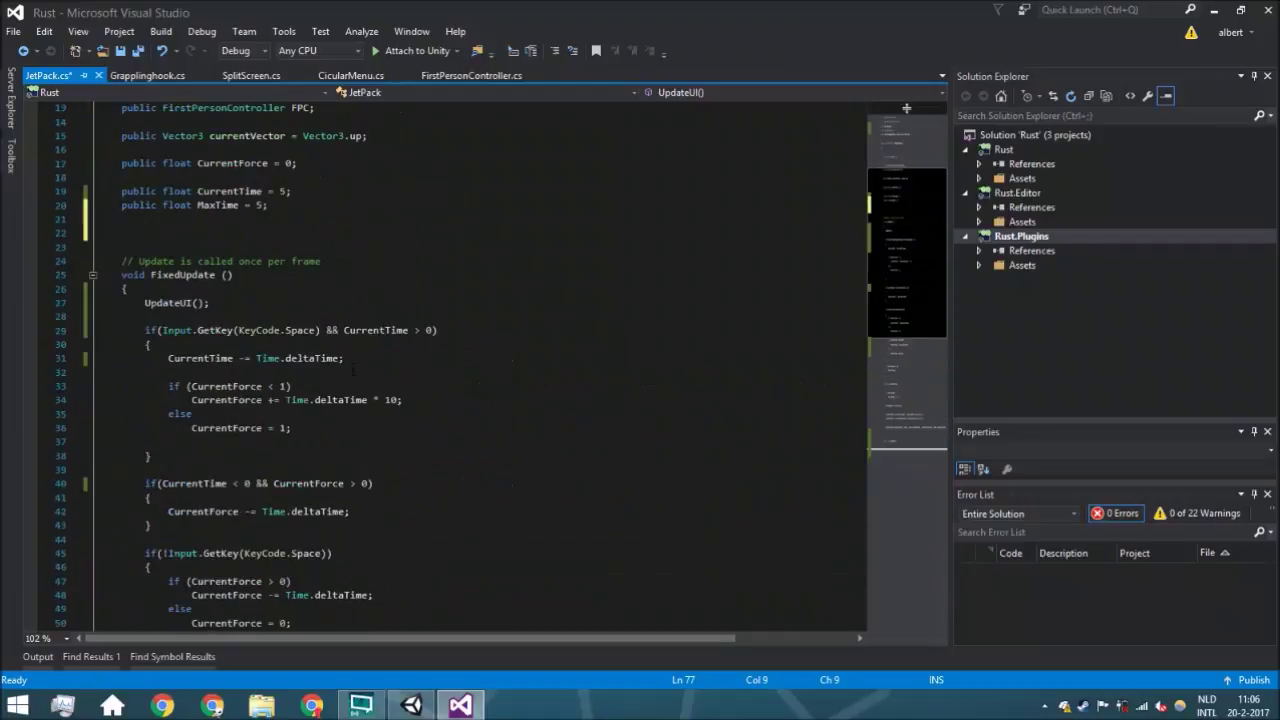
Declare a public Text field named FuelText on line 22.
click(277, 234)
text(p)
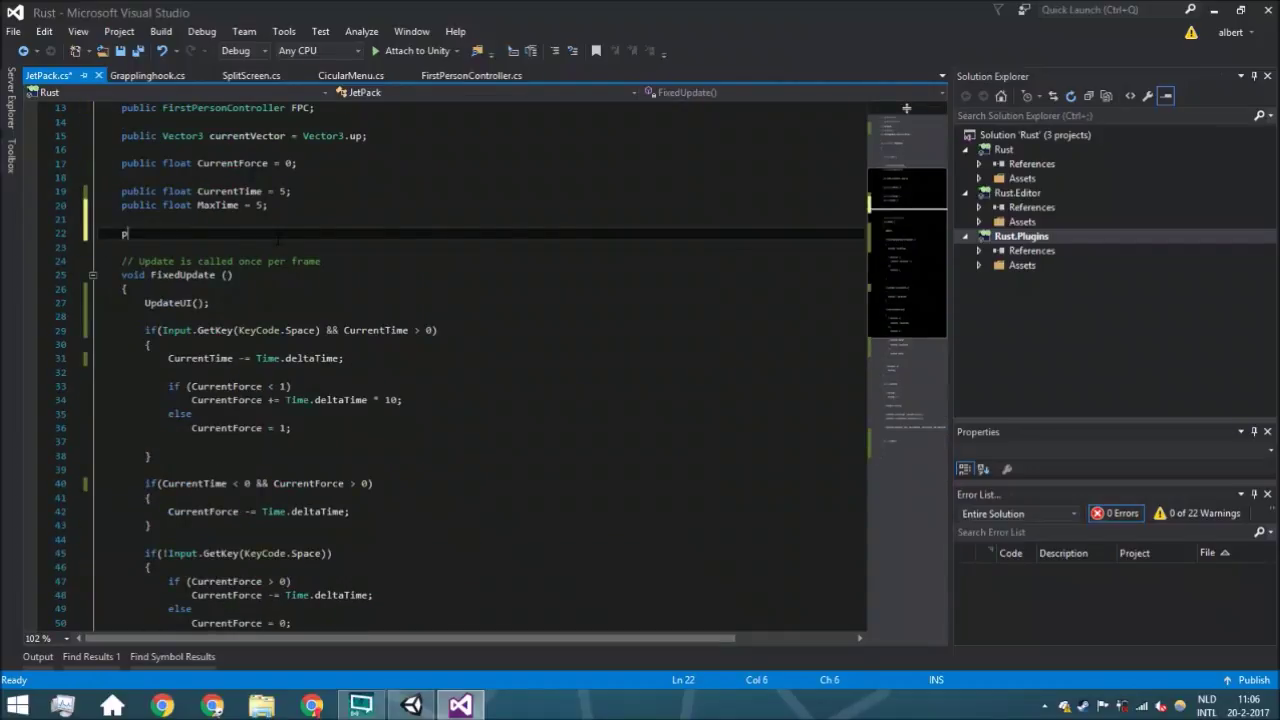
text(ublic text)
key(Down)
key(Tab)
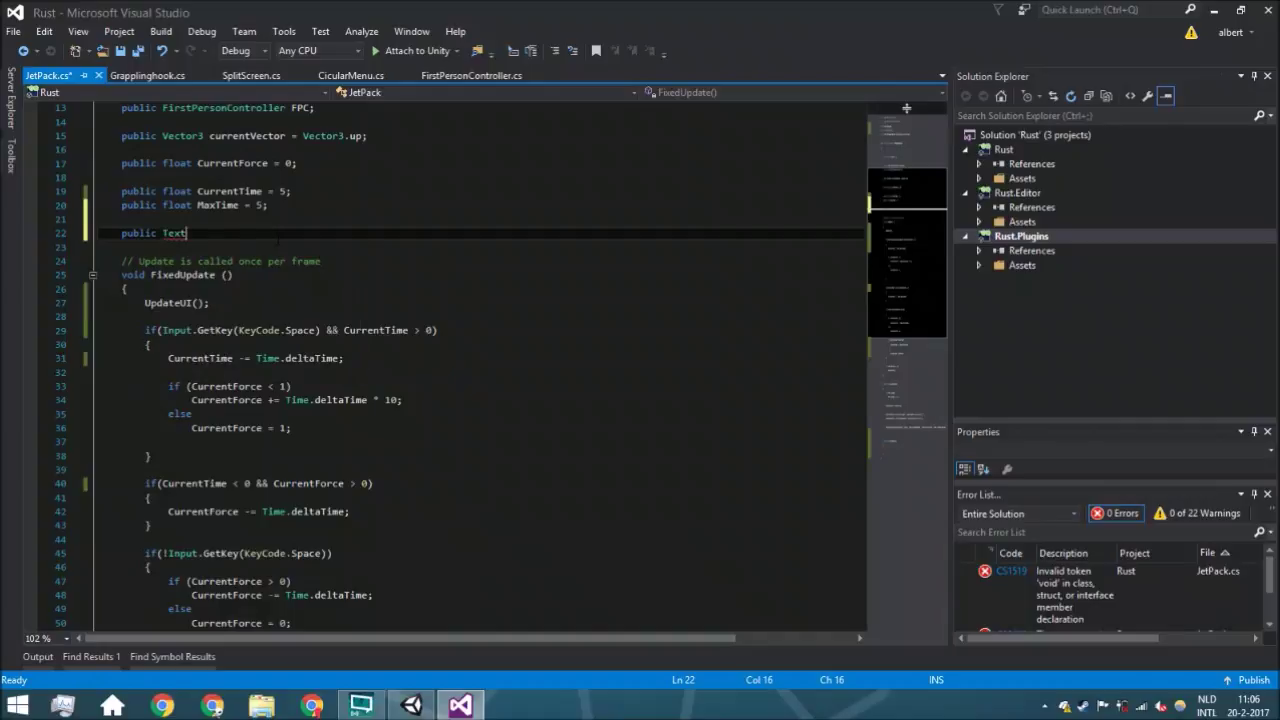
ctrl+scroll(278, 237, up, 2)
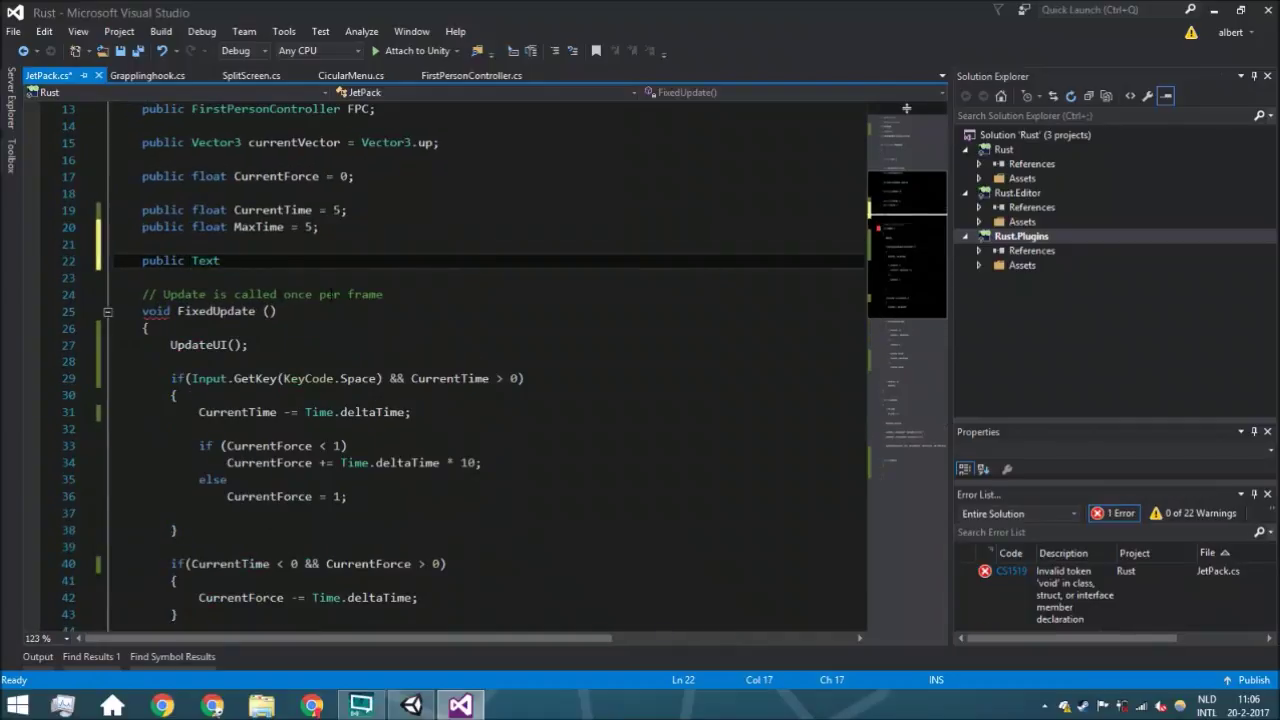
text(FuelT)
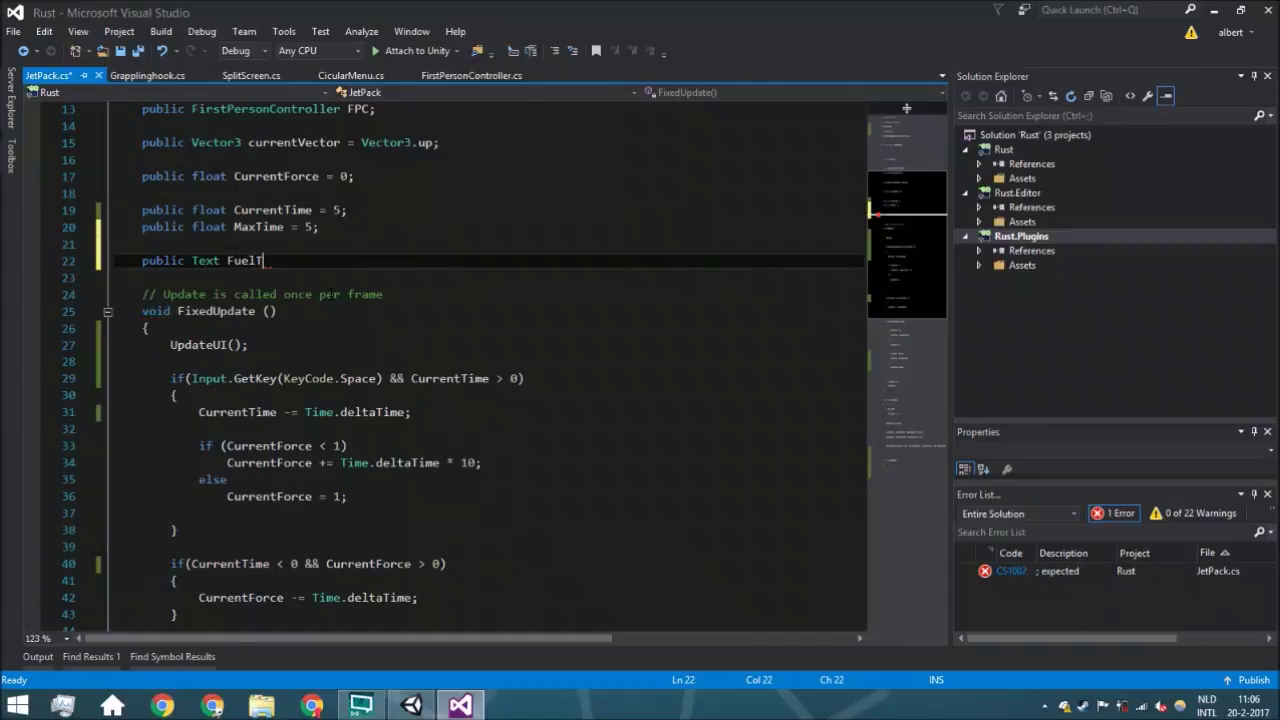
text(ext;)
Add a public Image FuelImage field below it and save the script.
key(Return)
text(public image)
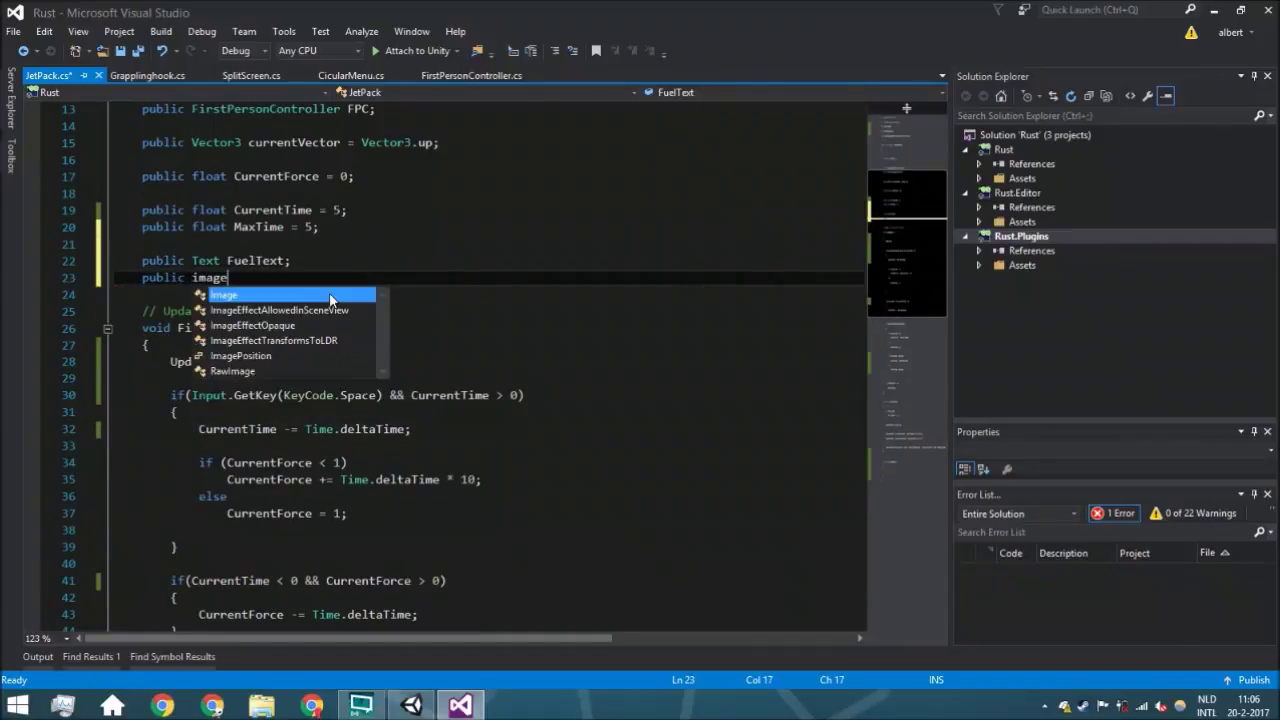
text( Ful)
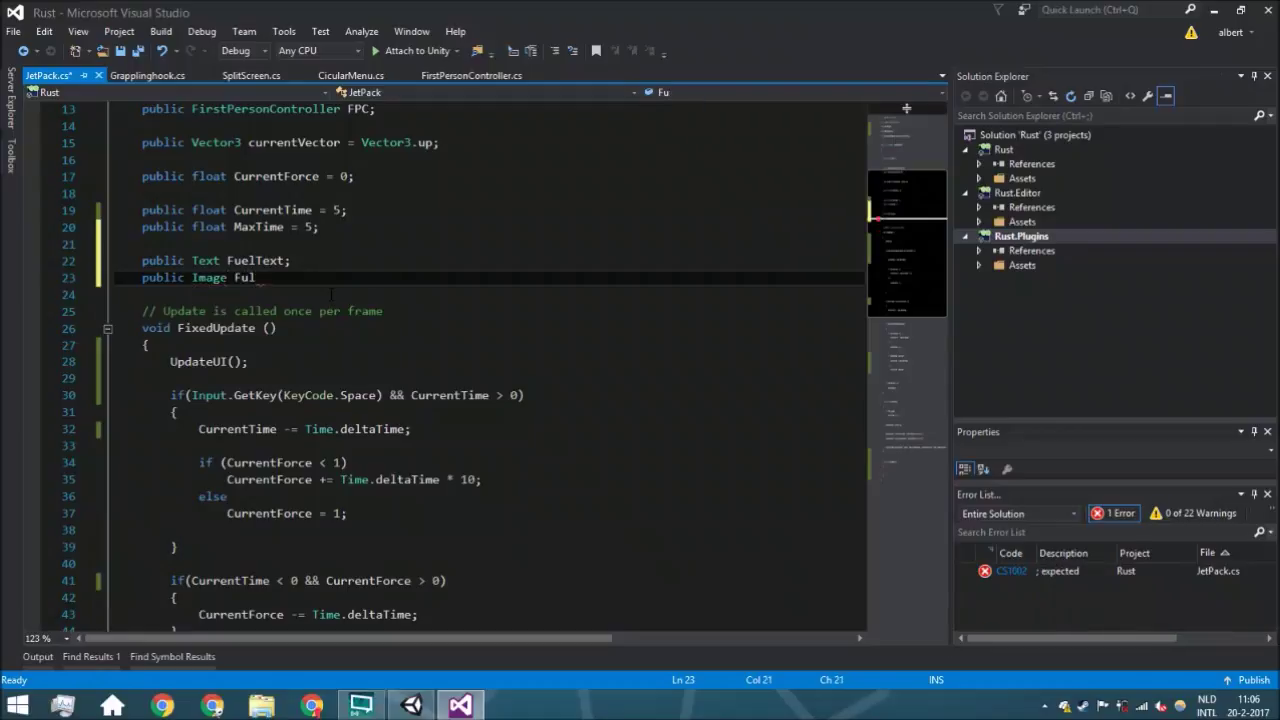
text(lImage;)
key(ctrl+s)
scroll(331, 293, down, 16)
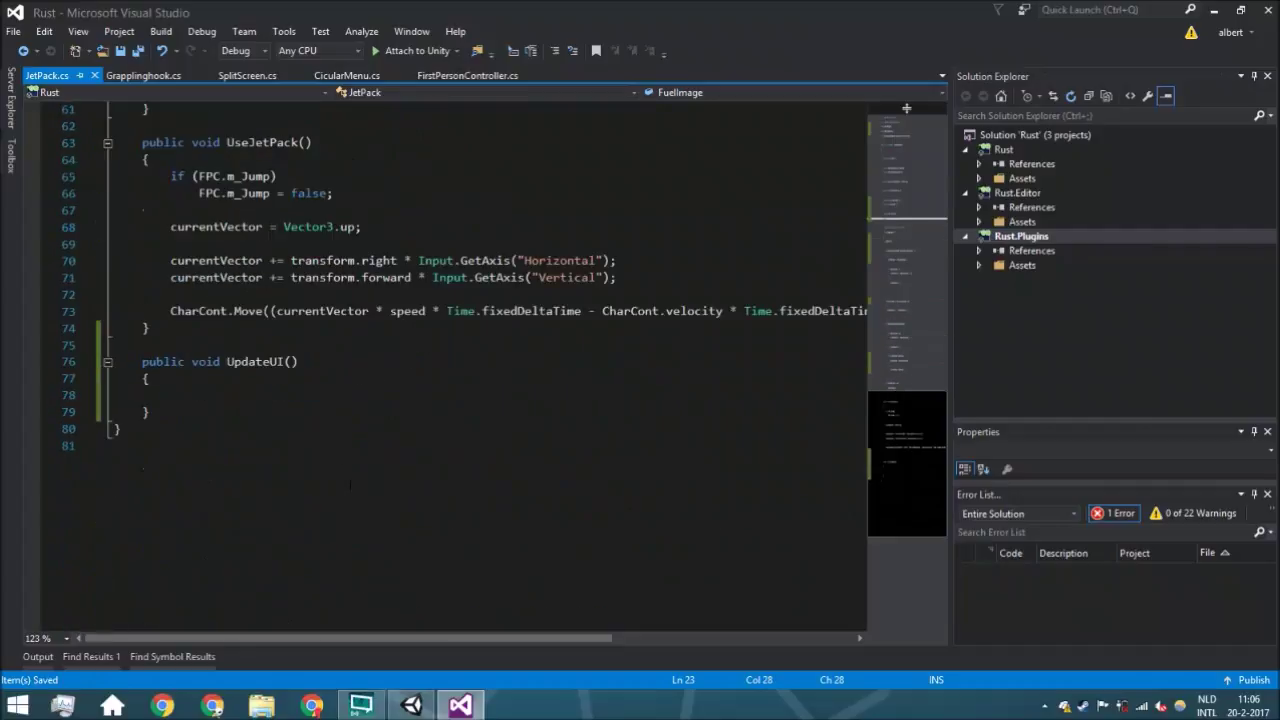
click(292, 396)
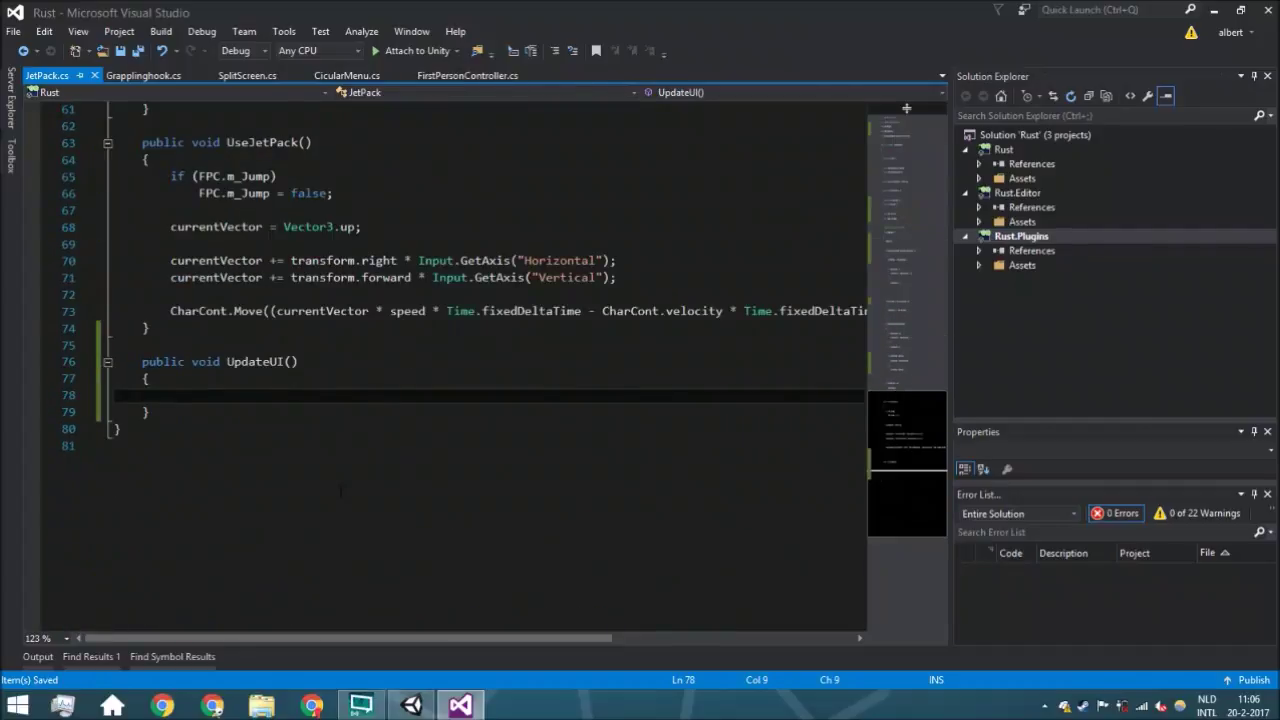
scroll(340, 491, up, 3)
Start the UpdateUI body with FuelImage.fillAmount using IntelliSense completions.
scroll(350, 475, down, 1)
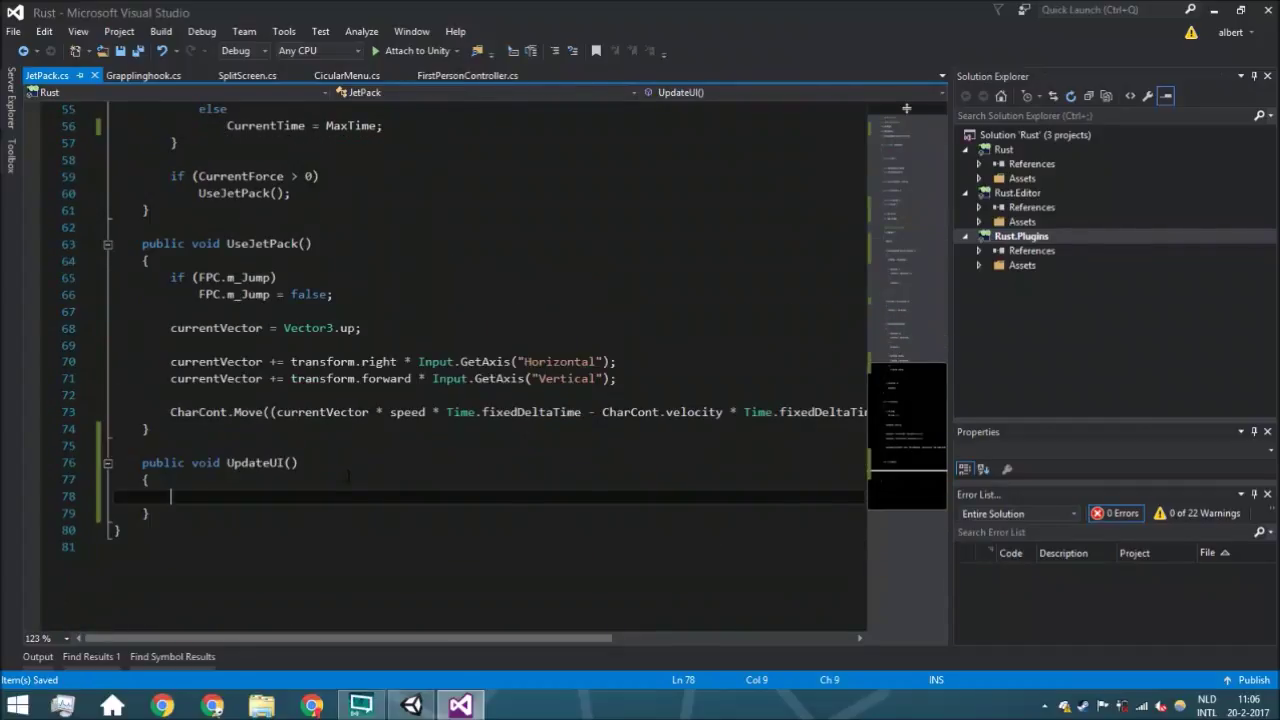
text(image)
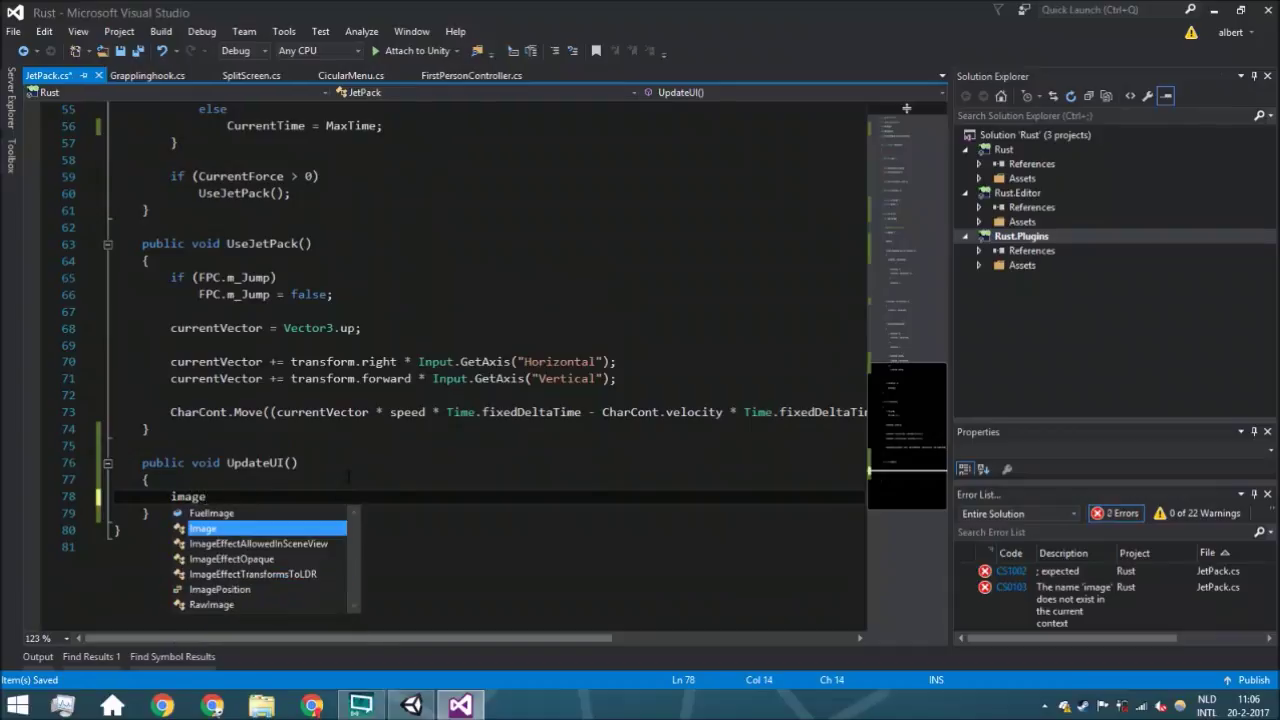
key(Tab)
key(BackSpace)
key(BackSpace)
key(BackSpace)
key(BackSpace)
key(BackSpace)
text(fule)
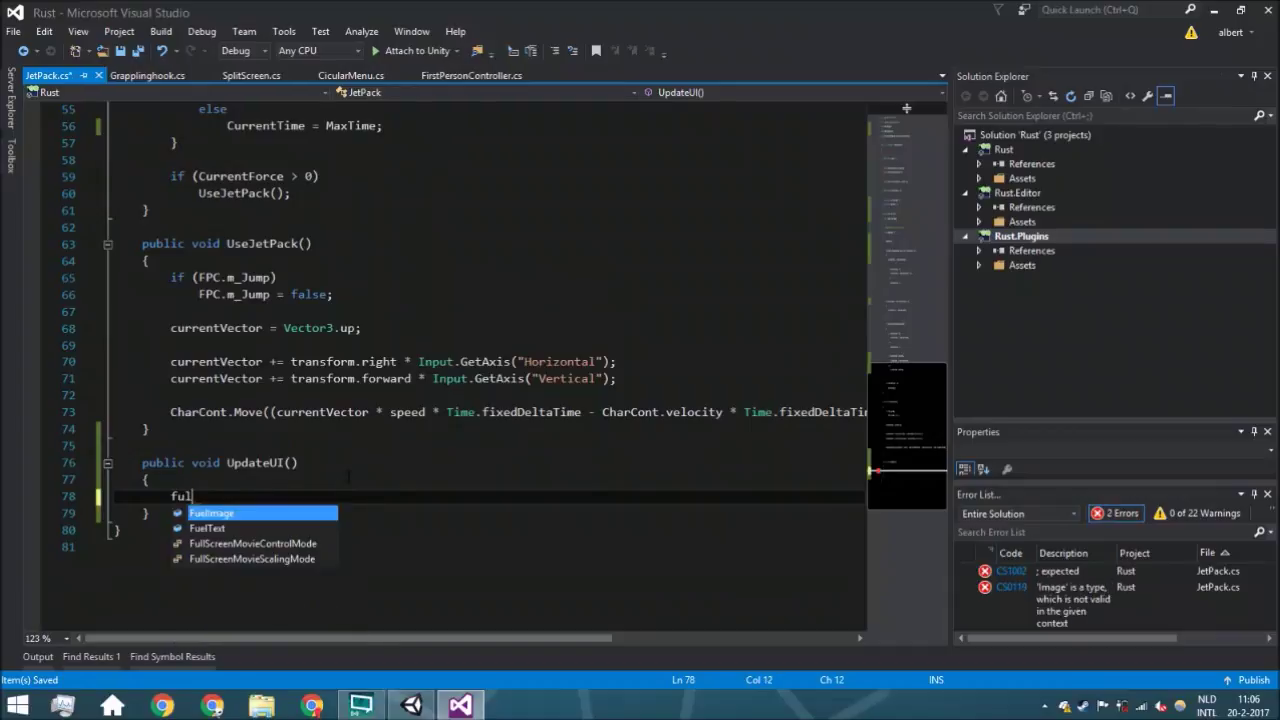
key(BackSpace)
key(BackSpace)
text(el)
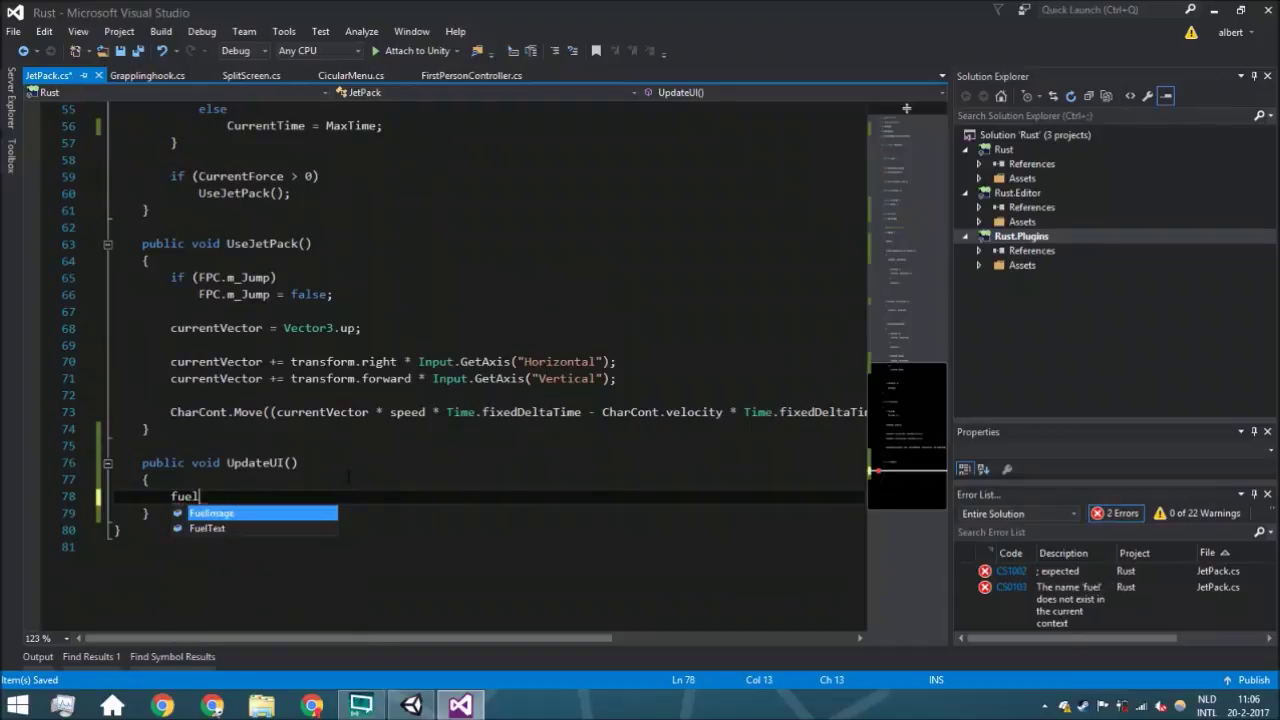
key(Tab)
text(.fil)
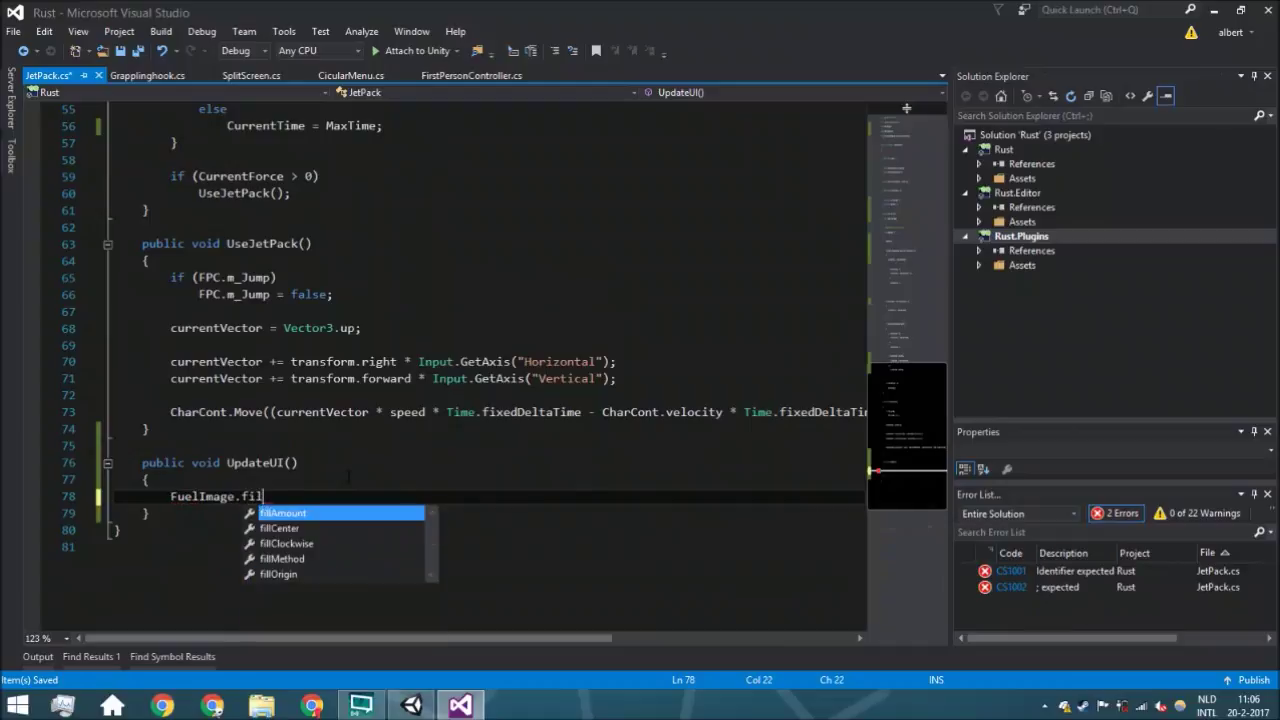
text(l)
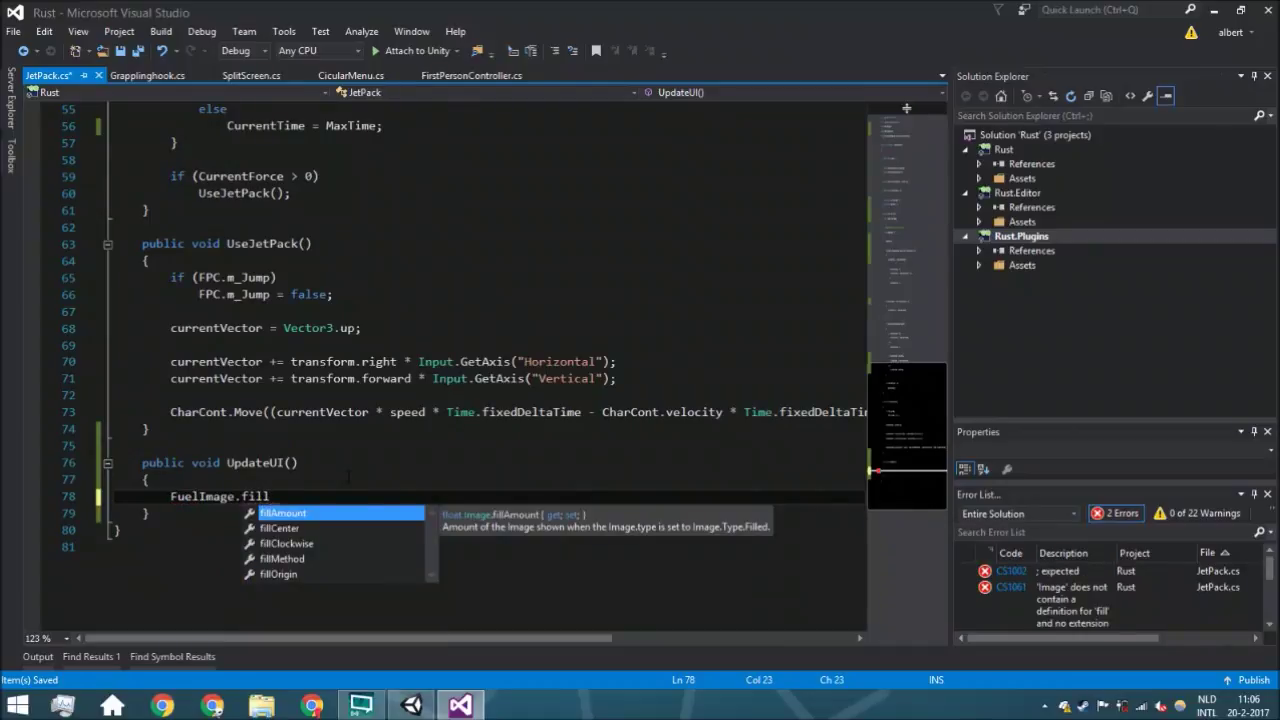
key(Tab)
text(();)
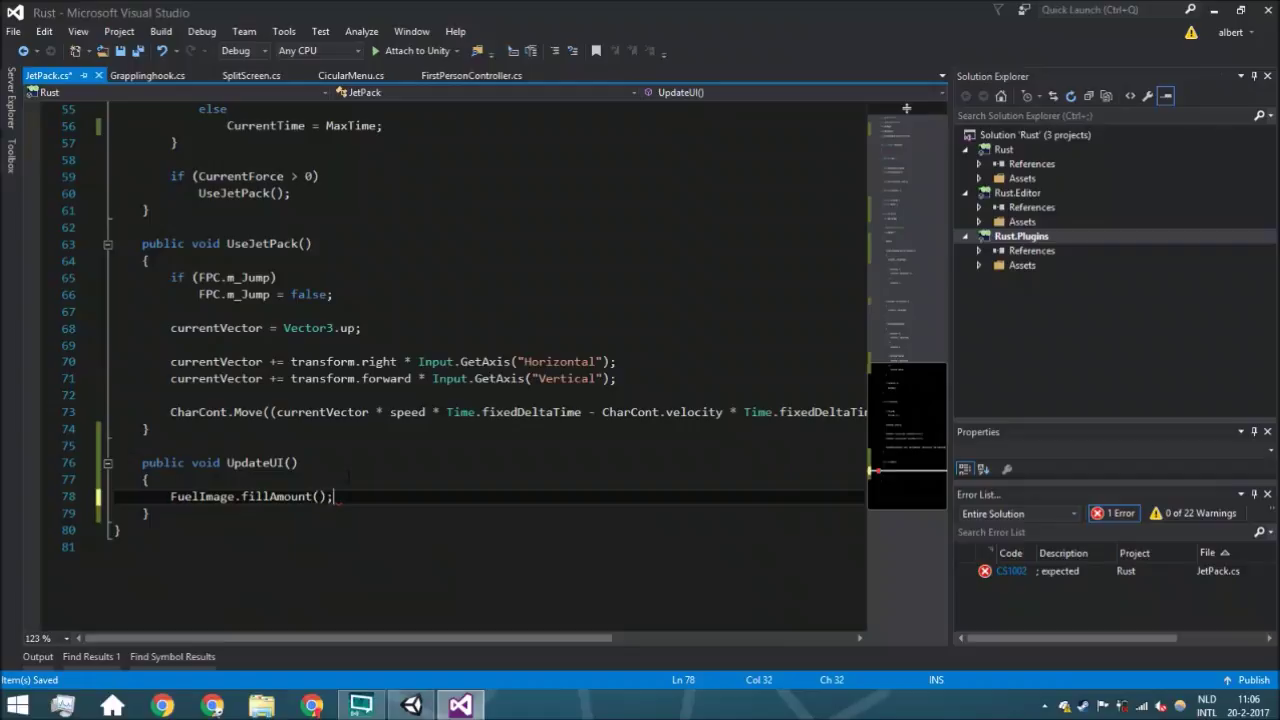
Assign CurrentTime / MaxTime to fillAmount and open a new line below.
key(Left)
key(BackSpace)
key(BackSpace)
text(= current)
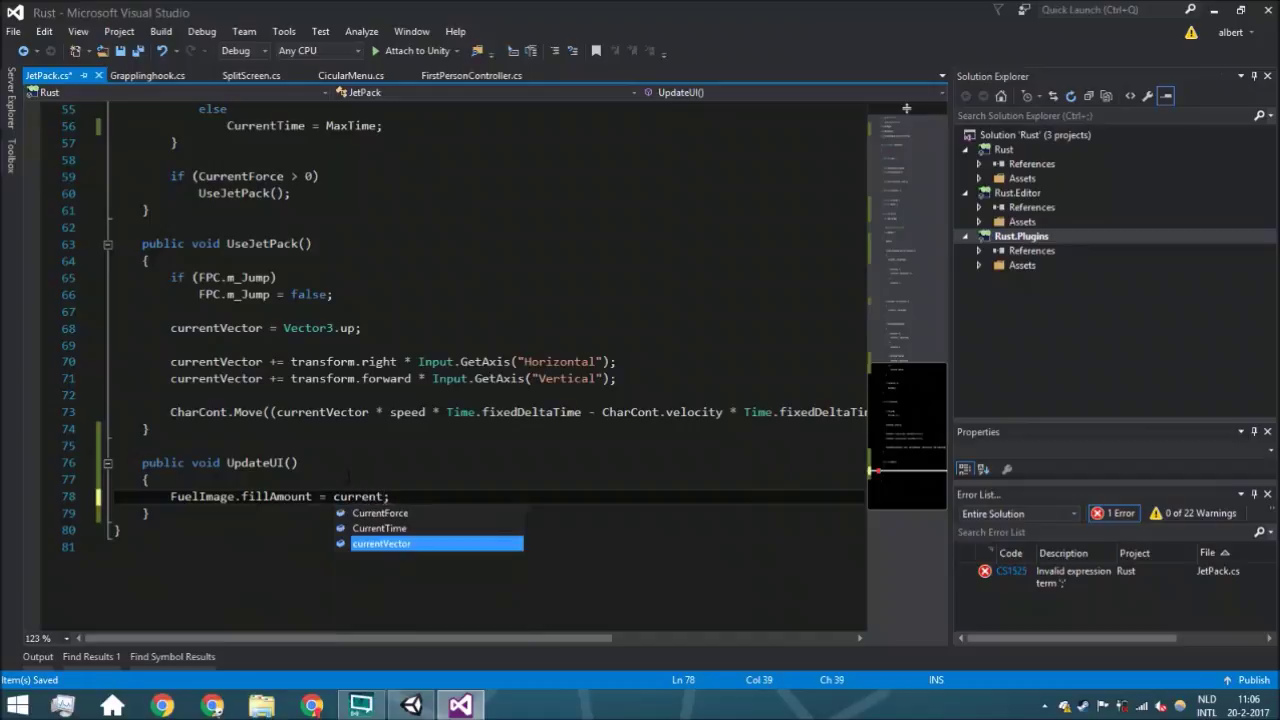
key(Up)
key(Up)
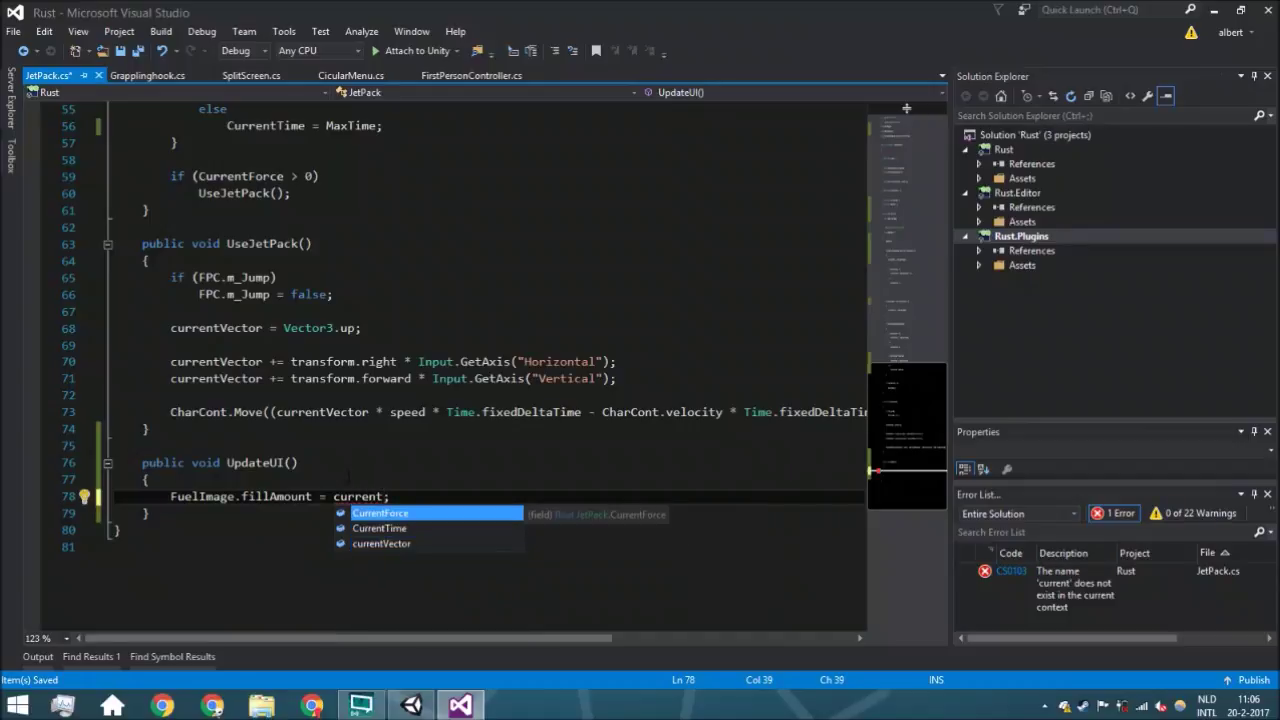
key(Down)
key(Tab)
text(/ )
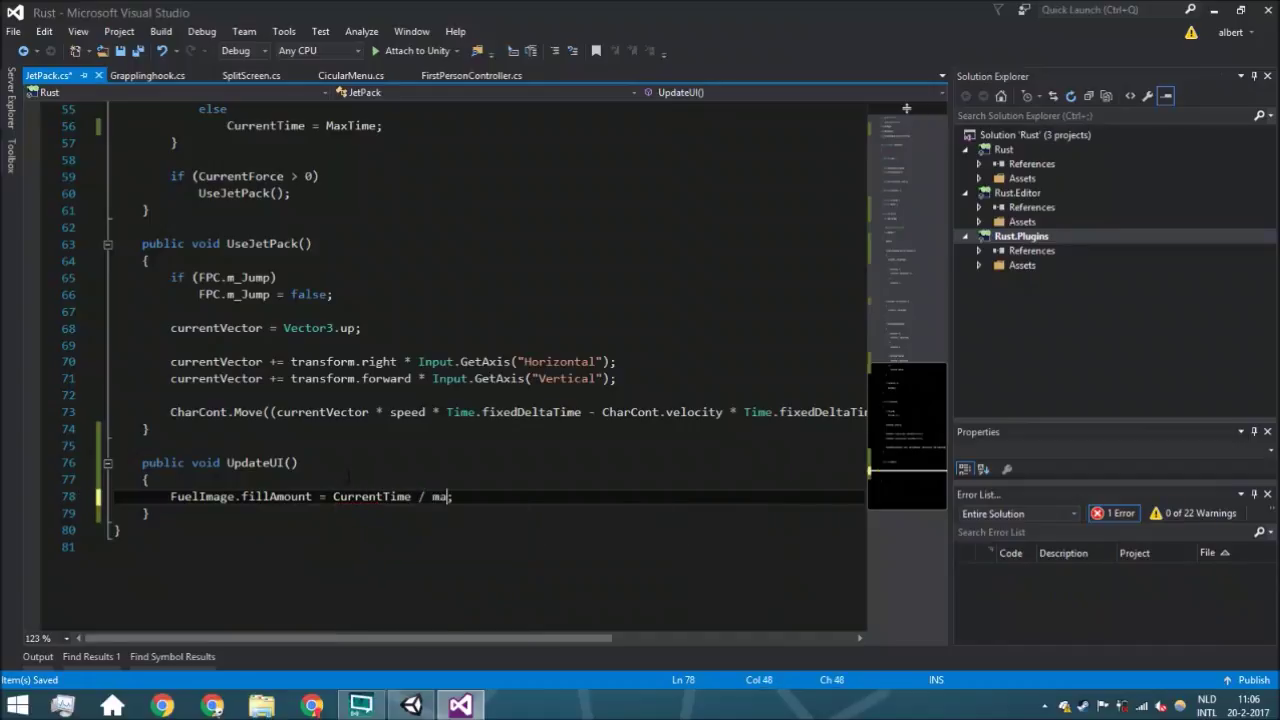
text(ma)
key(Tab)
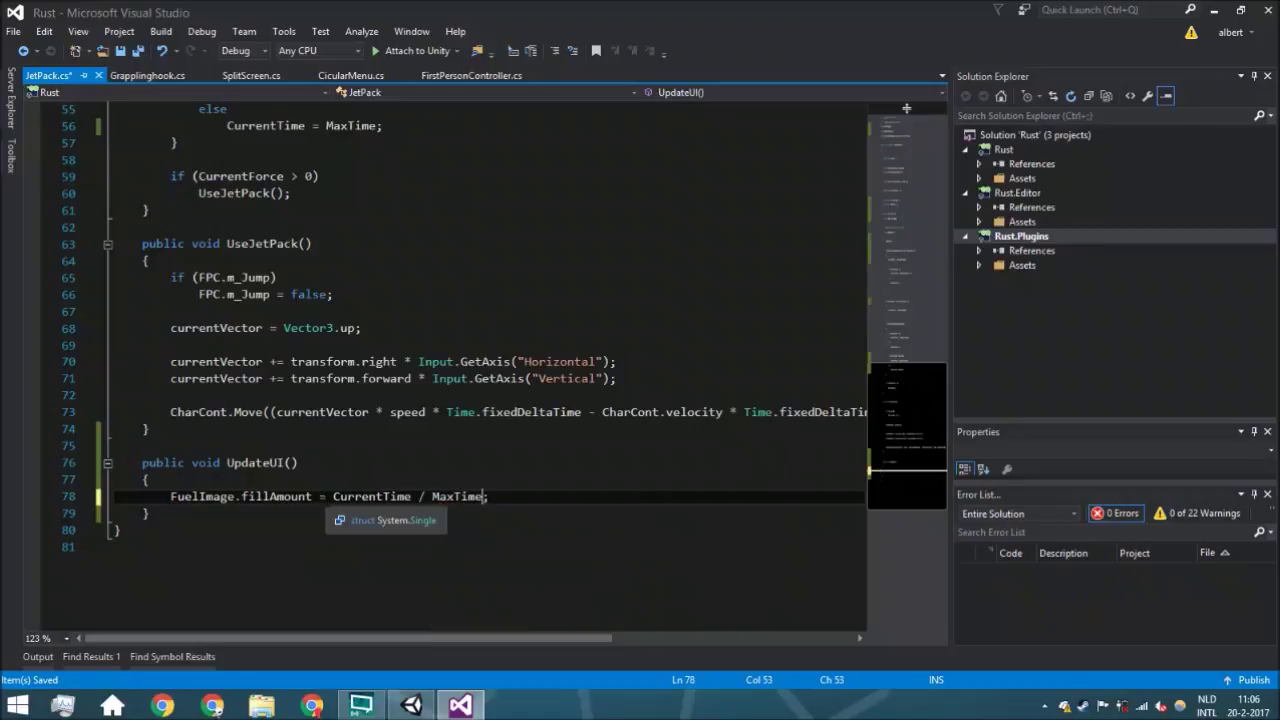
drag(333, 497, 484, 497)
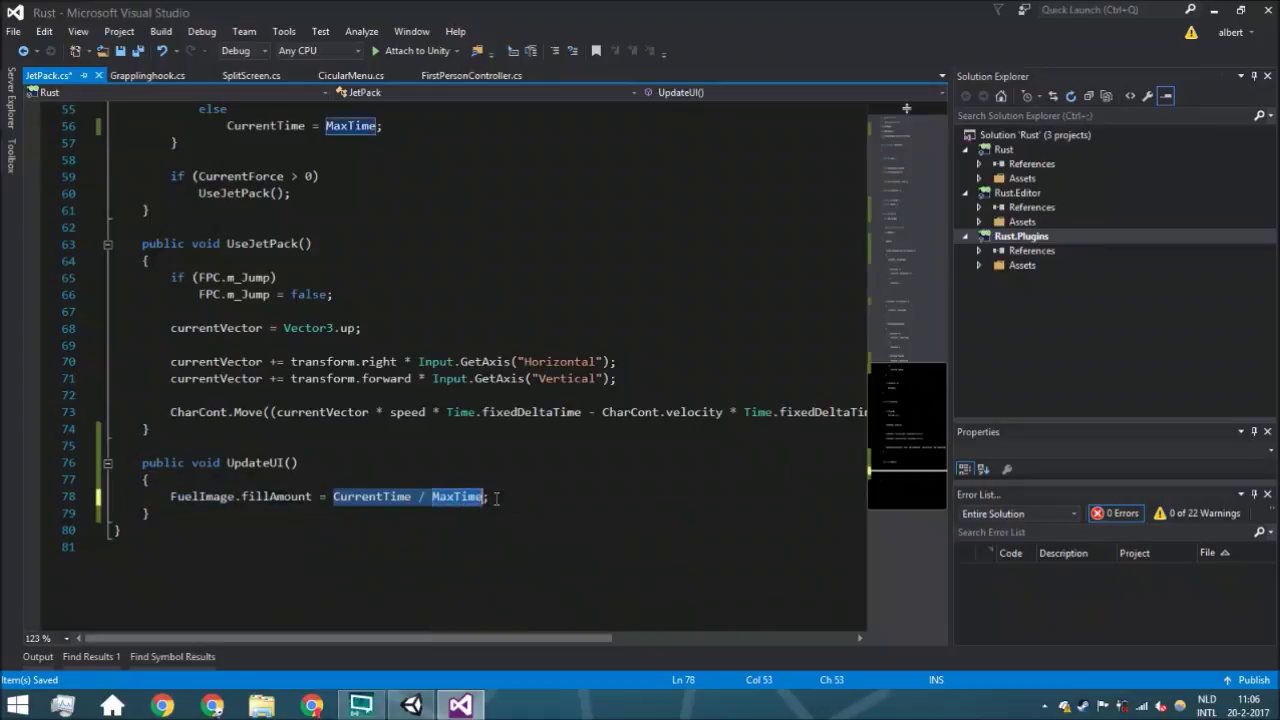
click(496, 497)
key(Return)
Begin line 79 with FuelText.text = ""; in UpdateUI.
text(ful)
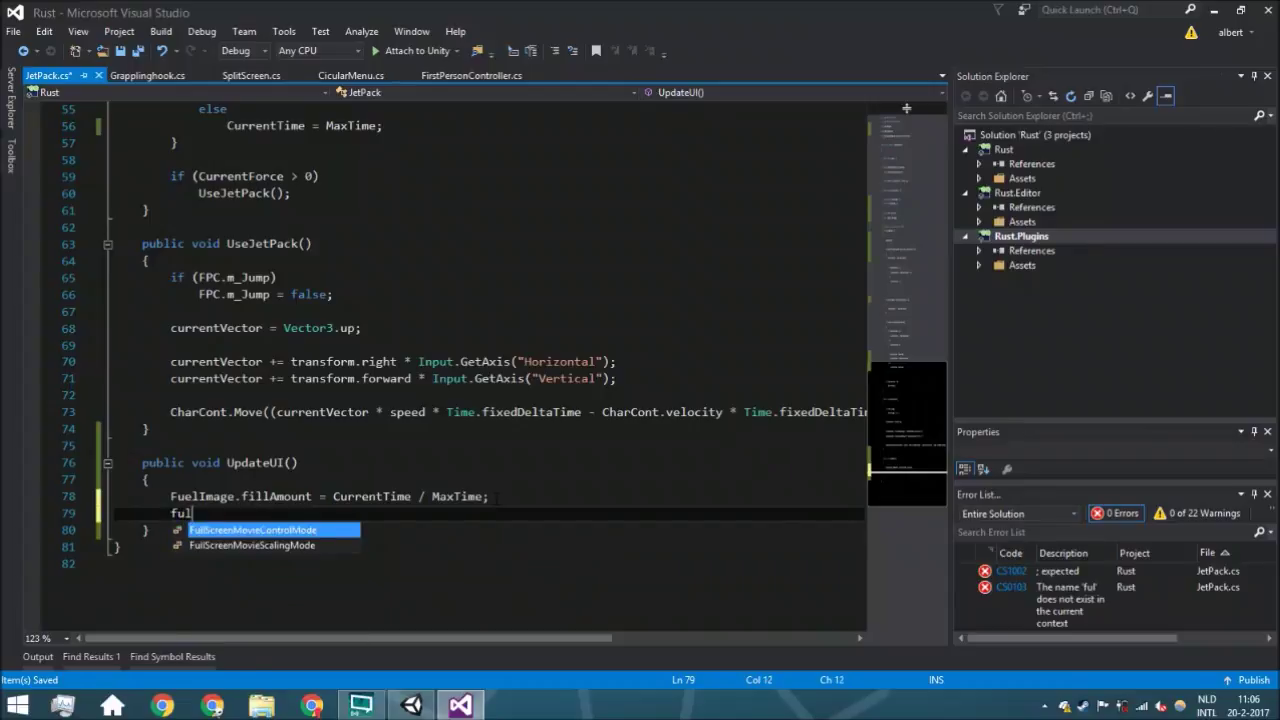
key(BackSpace)
text(el)
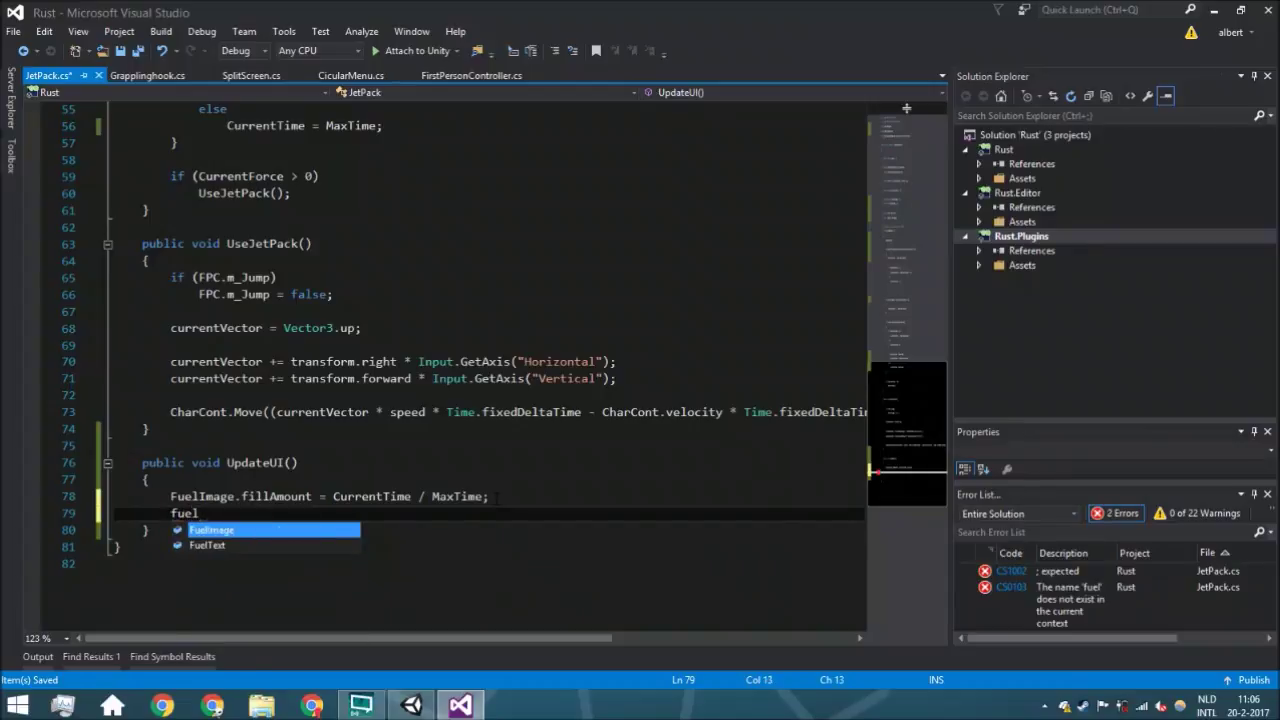
key(Down)
key(Tab)
text(.tex)
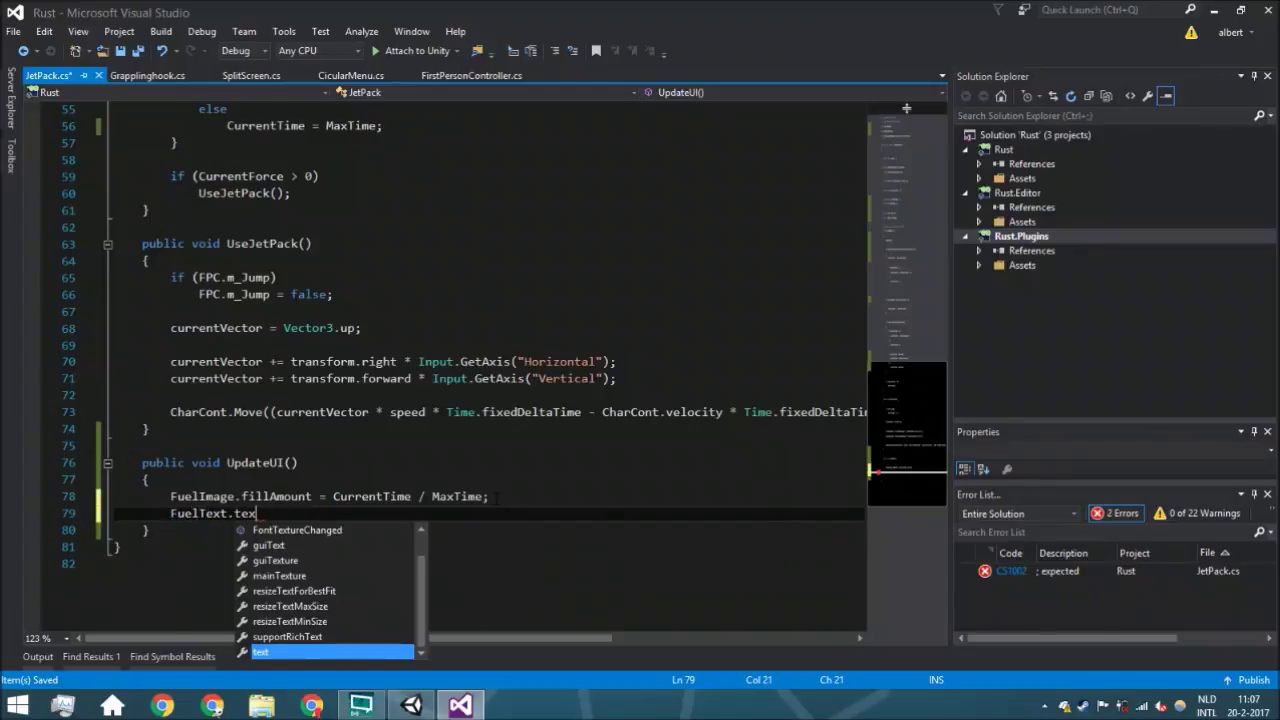
text(t = )
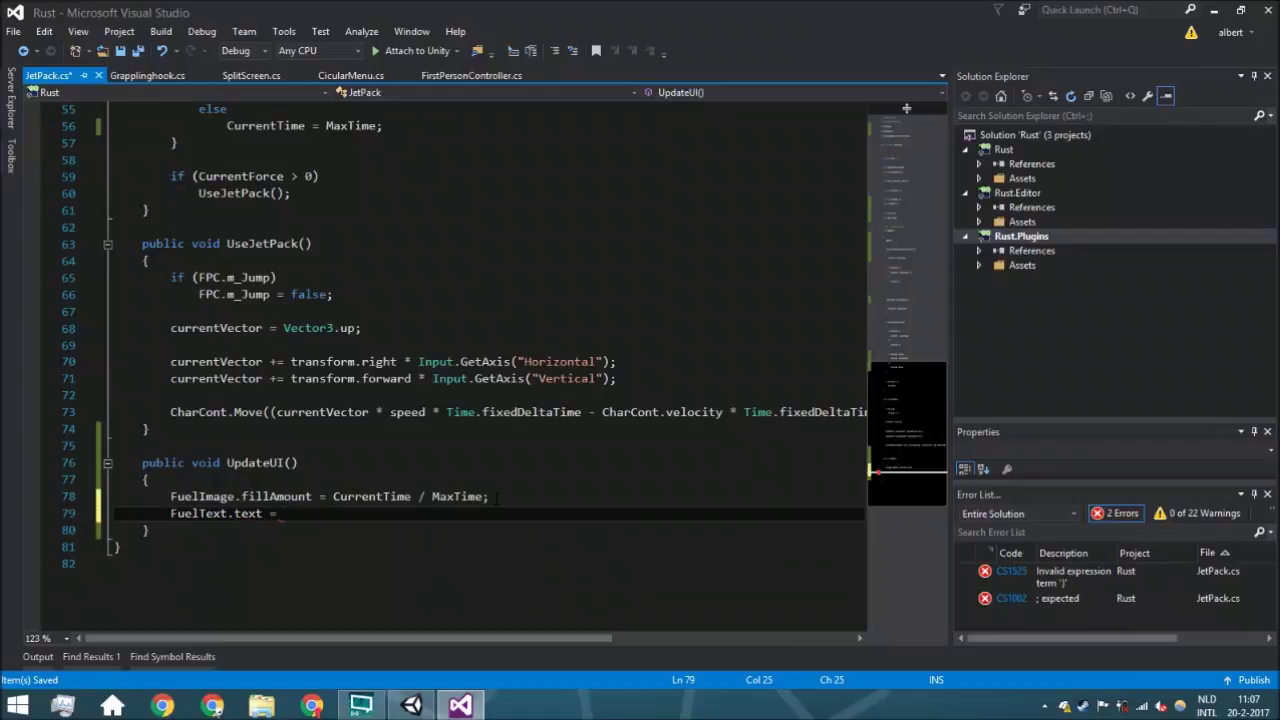
text(F)
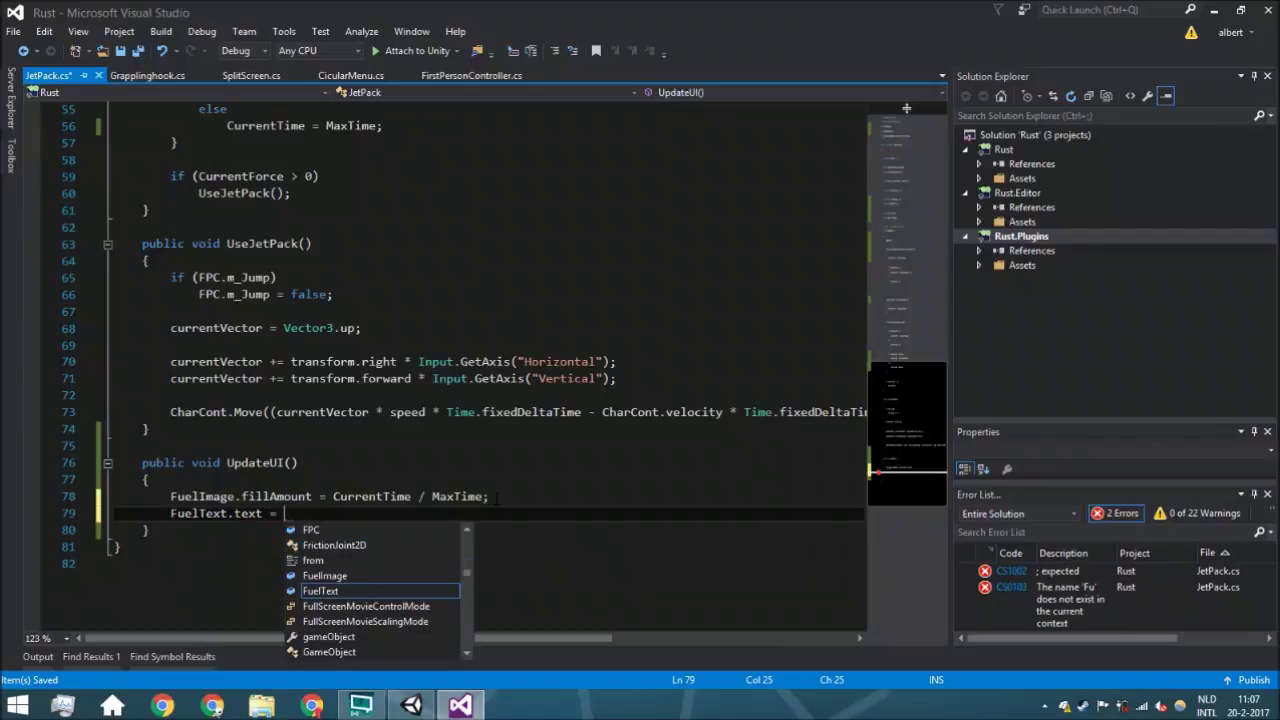
key(Escape)
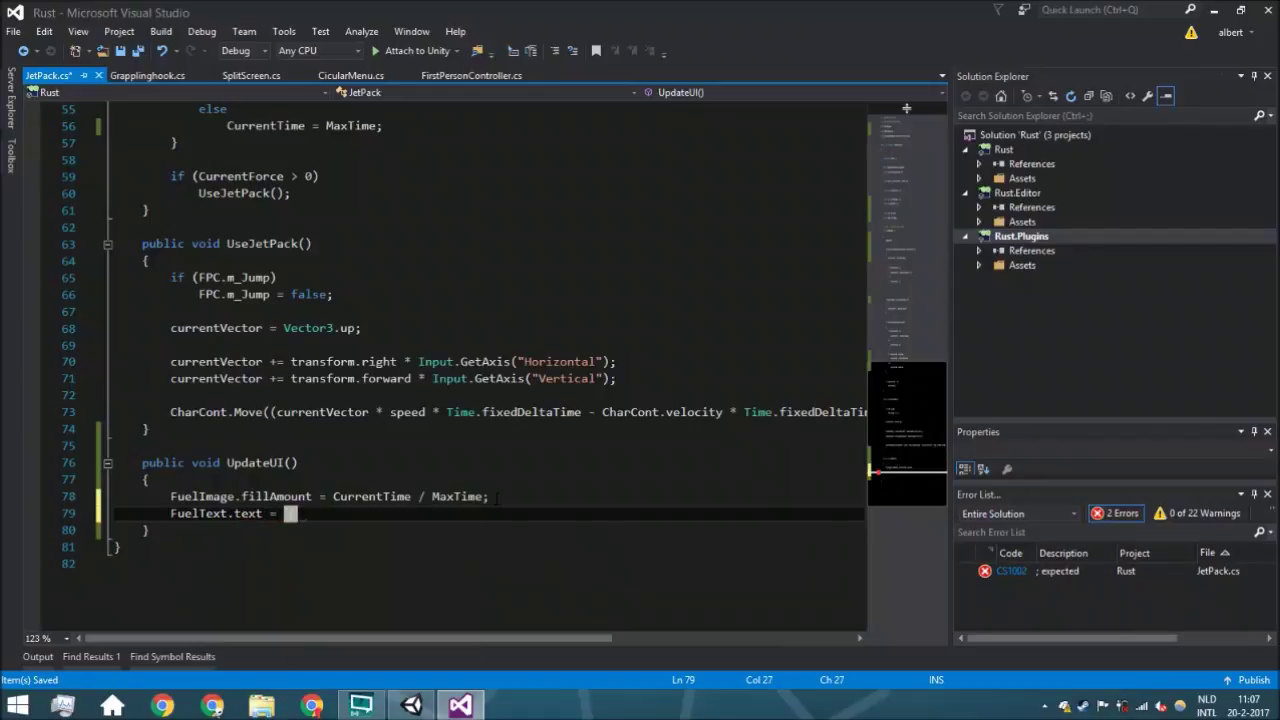
text("";)
key(Left)
key(Left)
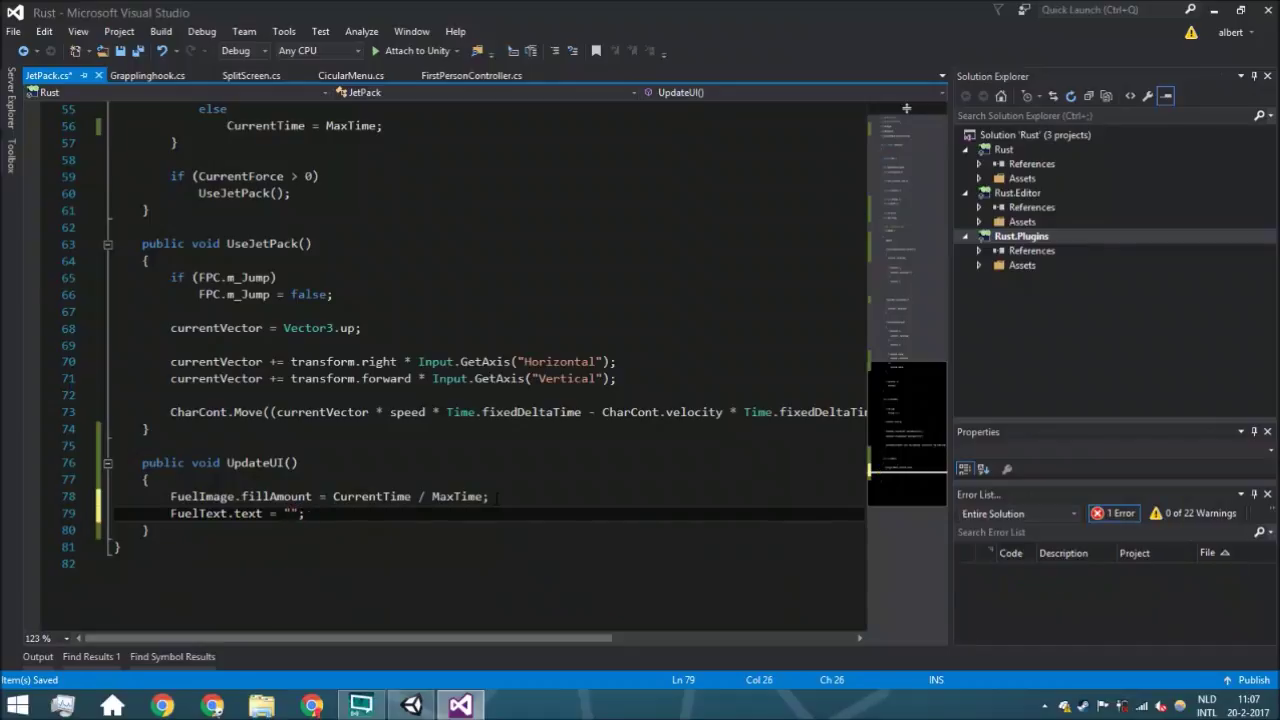
Complete the string as "Fuel: " + (CurrentTime / MaxTime).ToString(), save, and return to Unity.
text(Fuel: ")
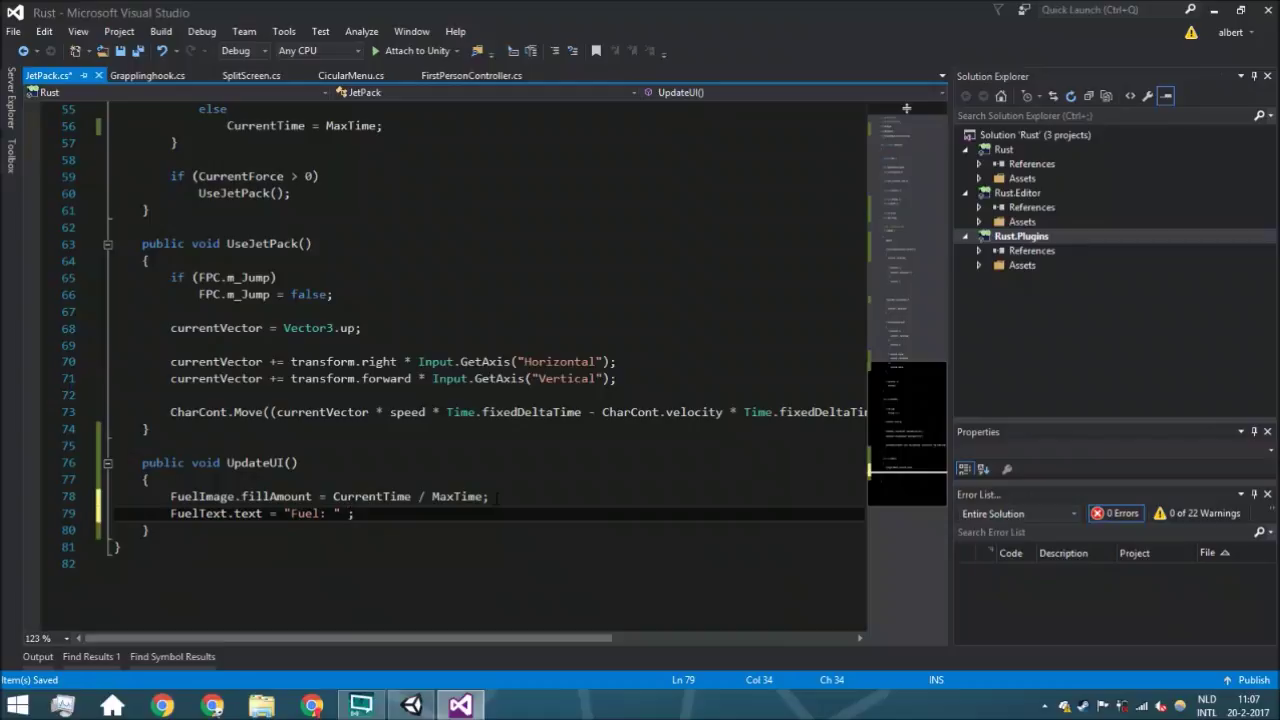
text( + ()
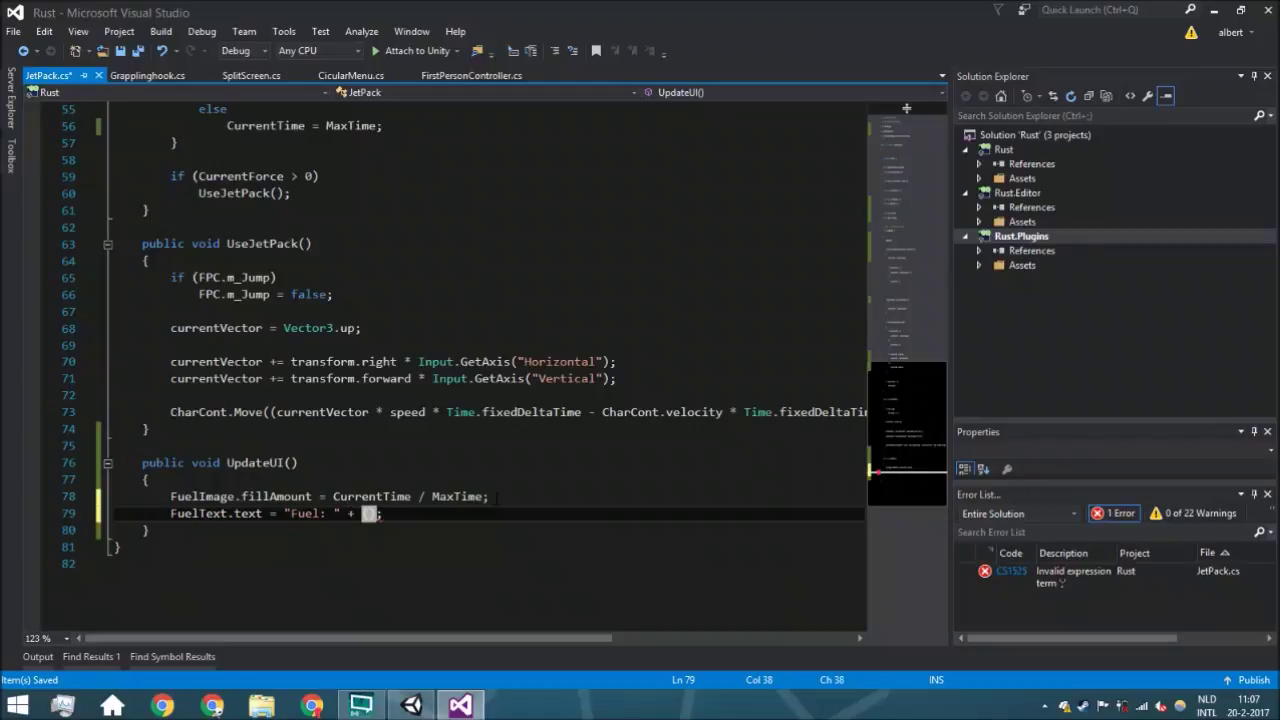
text(curren)
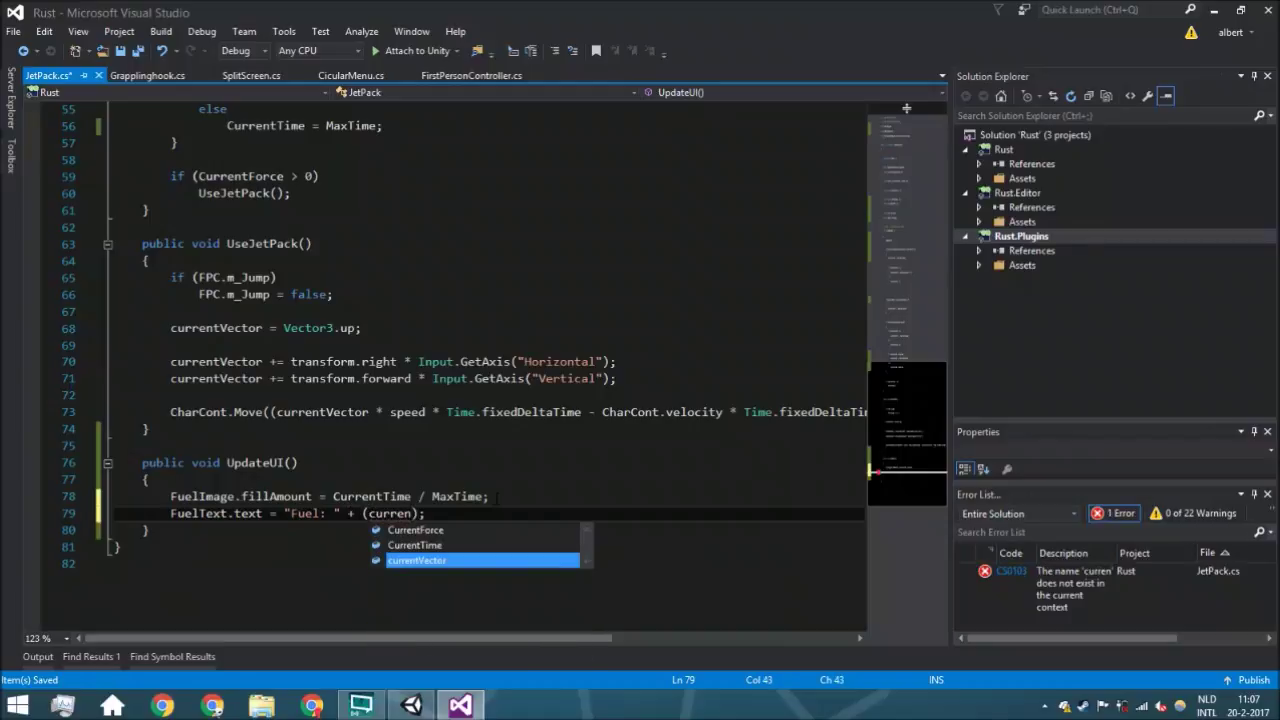
key(Tab)
text(/ m)
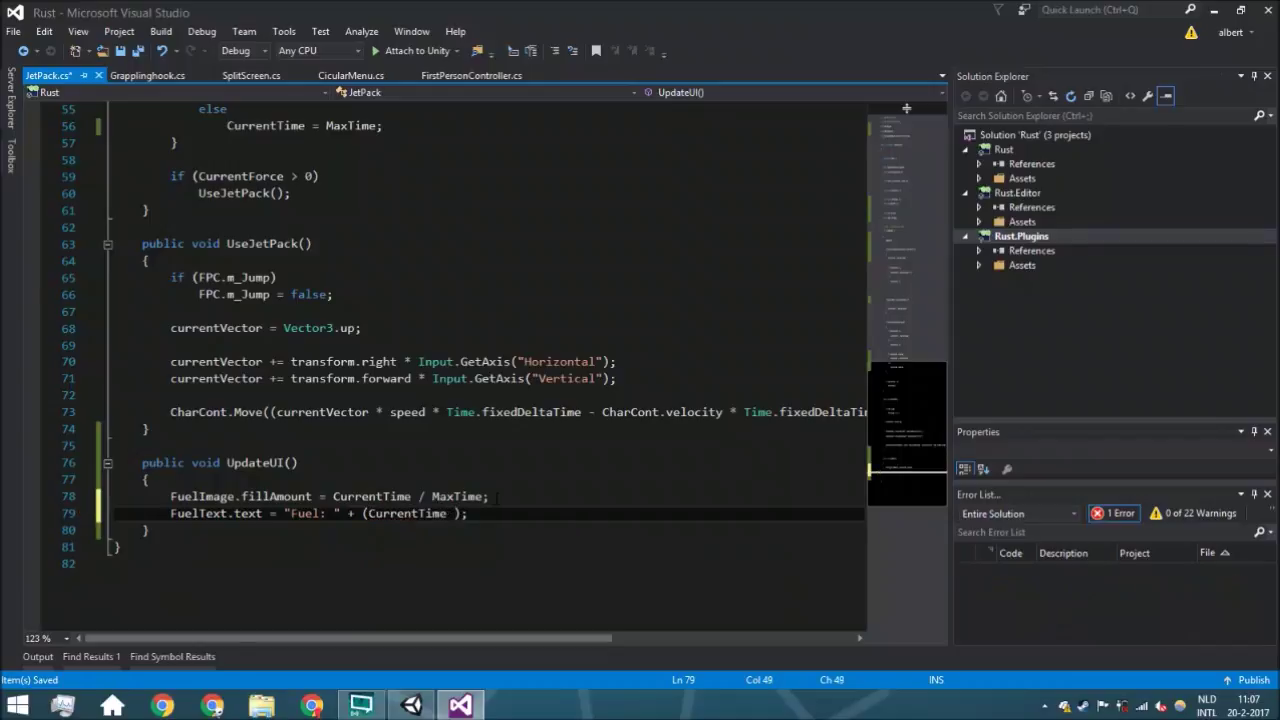
text(ax)
key(Tab)
text().ToString)
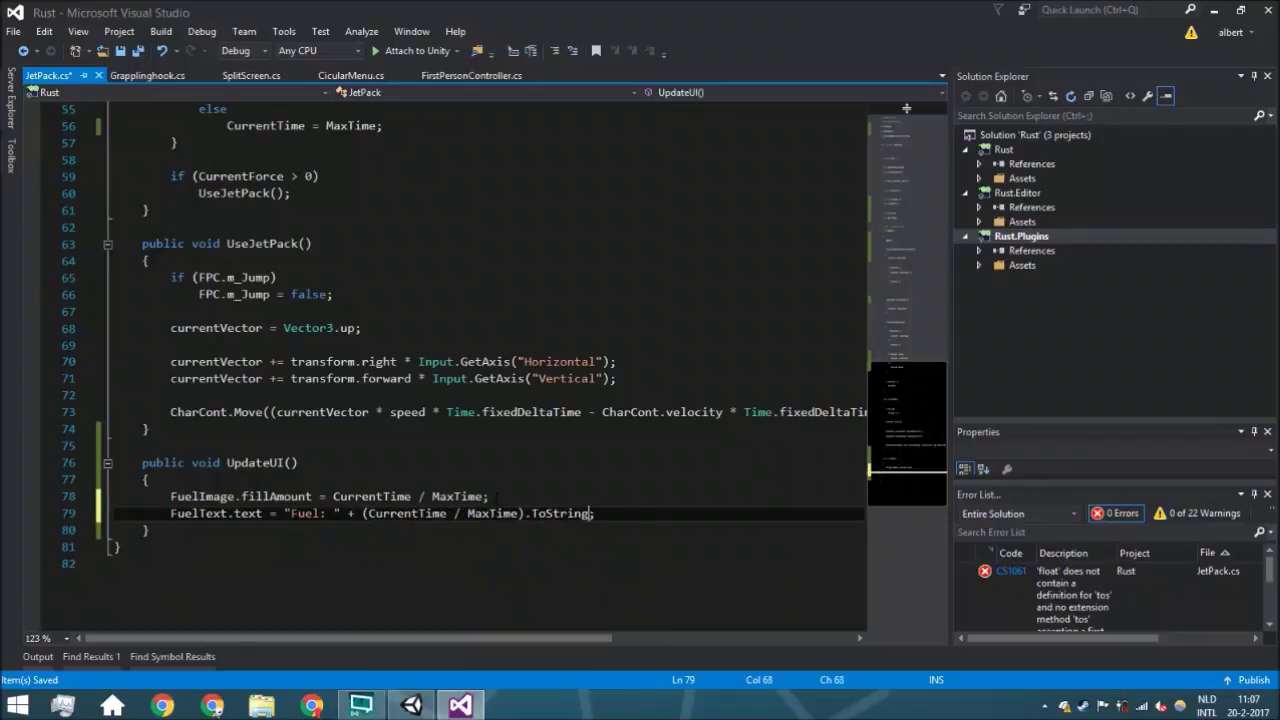
text(())
key(ctrl+s)
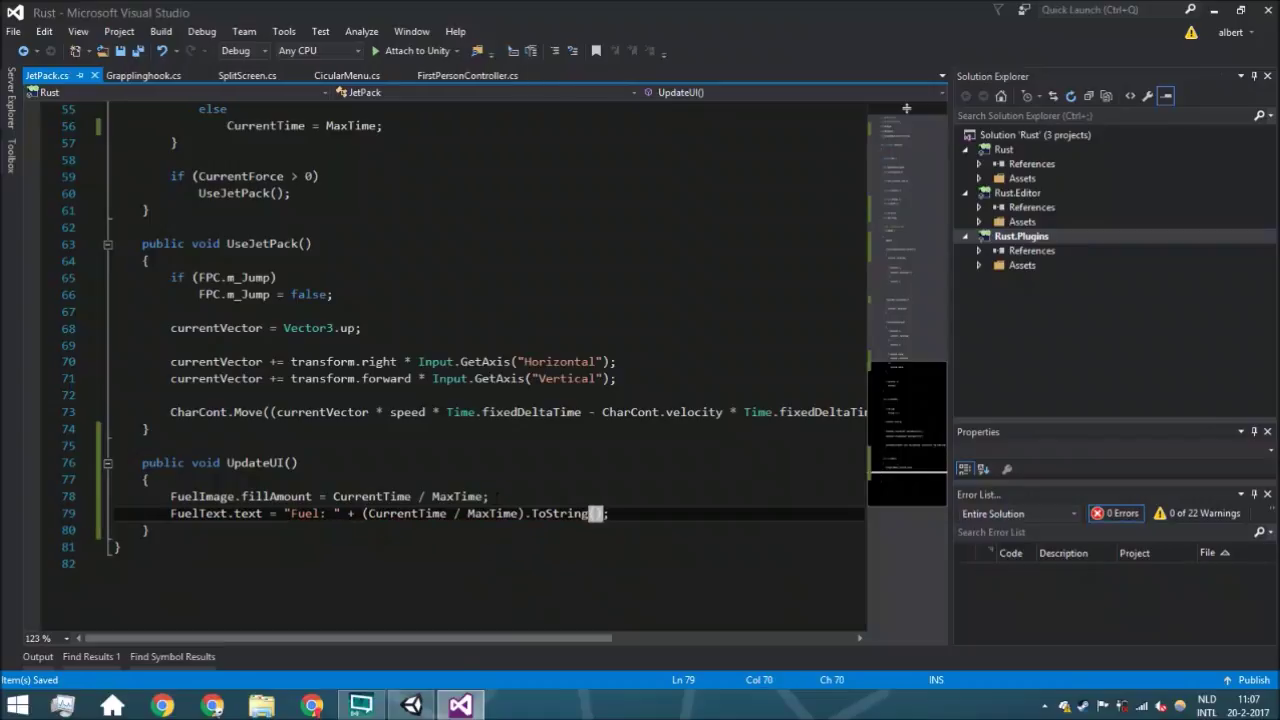
click(412, 703)
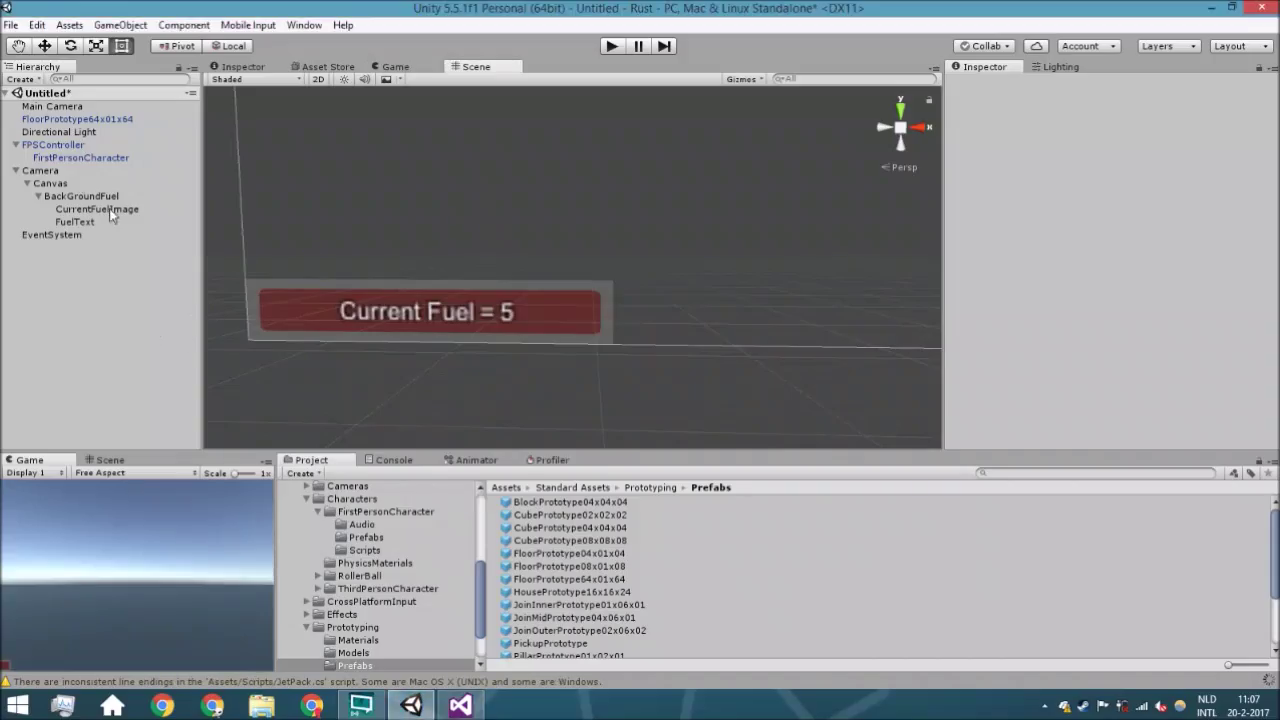
Assign CurrentFuelImage and FuelText to FPSController's Jet Pack Fuel Image and Fuel Text slots, then play.
click(72, 172)
click(76, 145)
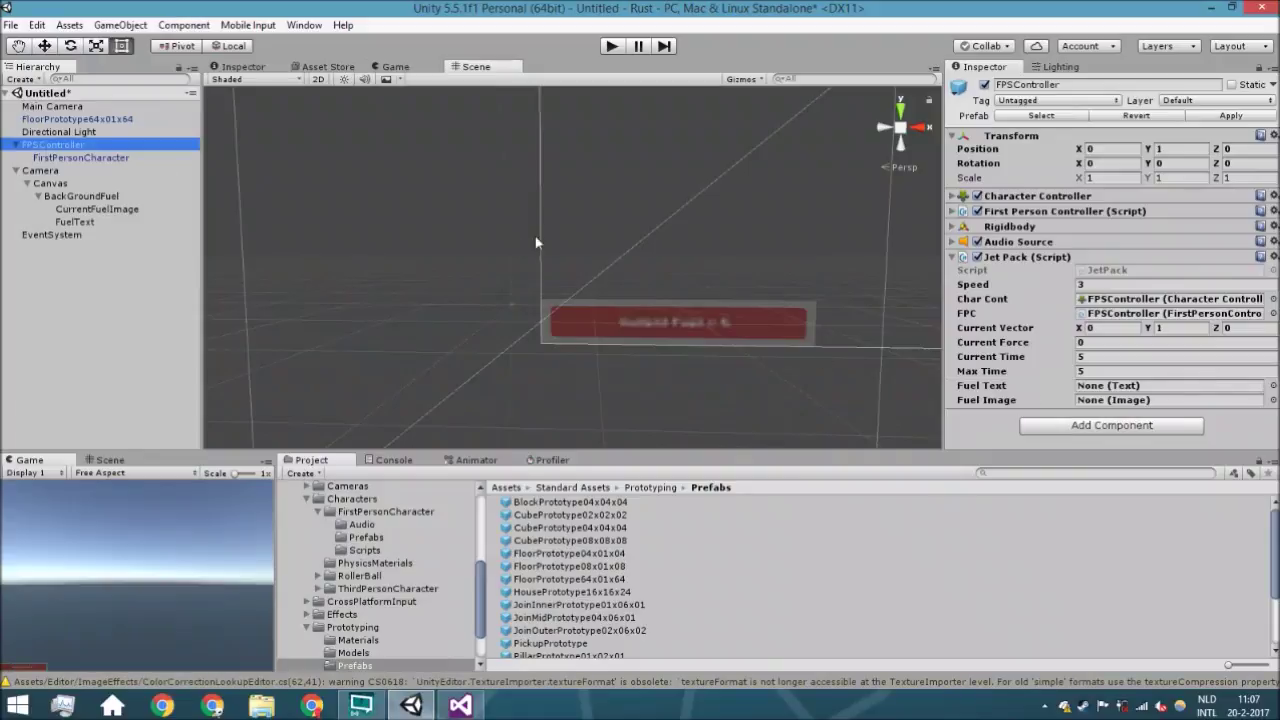
right_drag(539, 245, 358, 226)
drag(130, 212, 1146, 400)
drag(122, 223, 1170, 396)
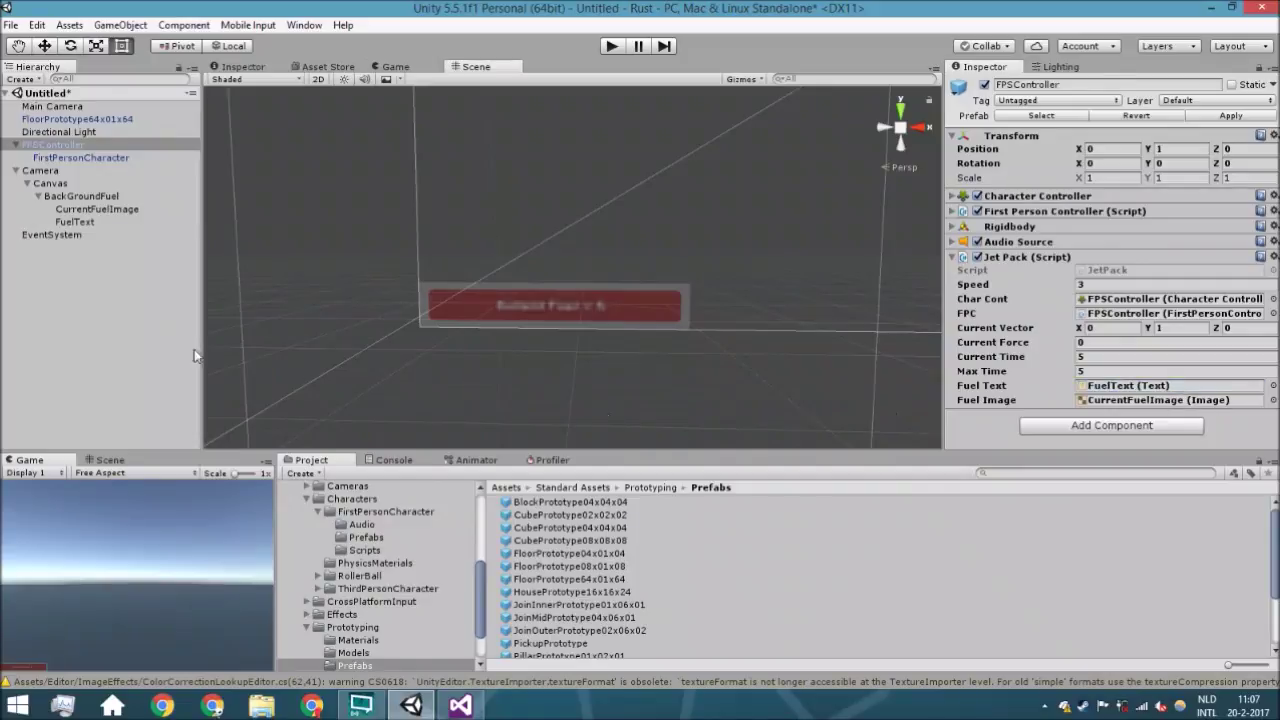
click(70, 360)
click(611, 47)
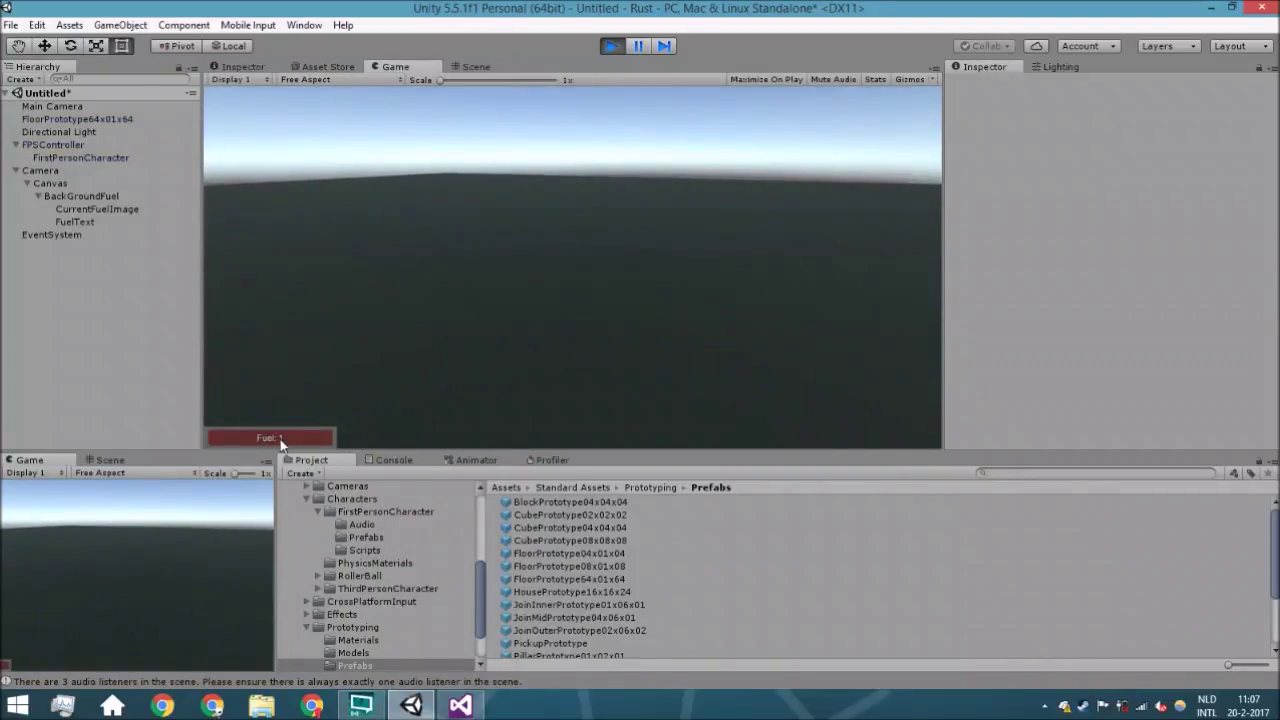
Fly the jetpack in Play mode, watch the fuel readout drop to about 0.89, then stop the game.
key(space)
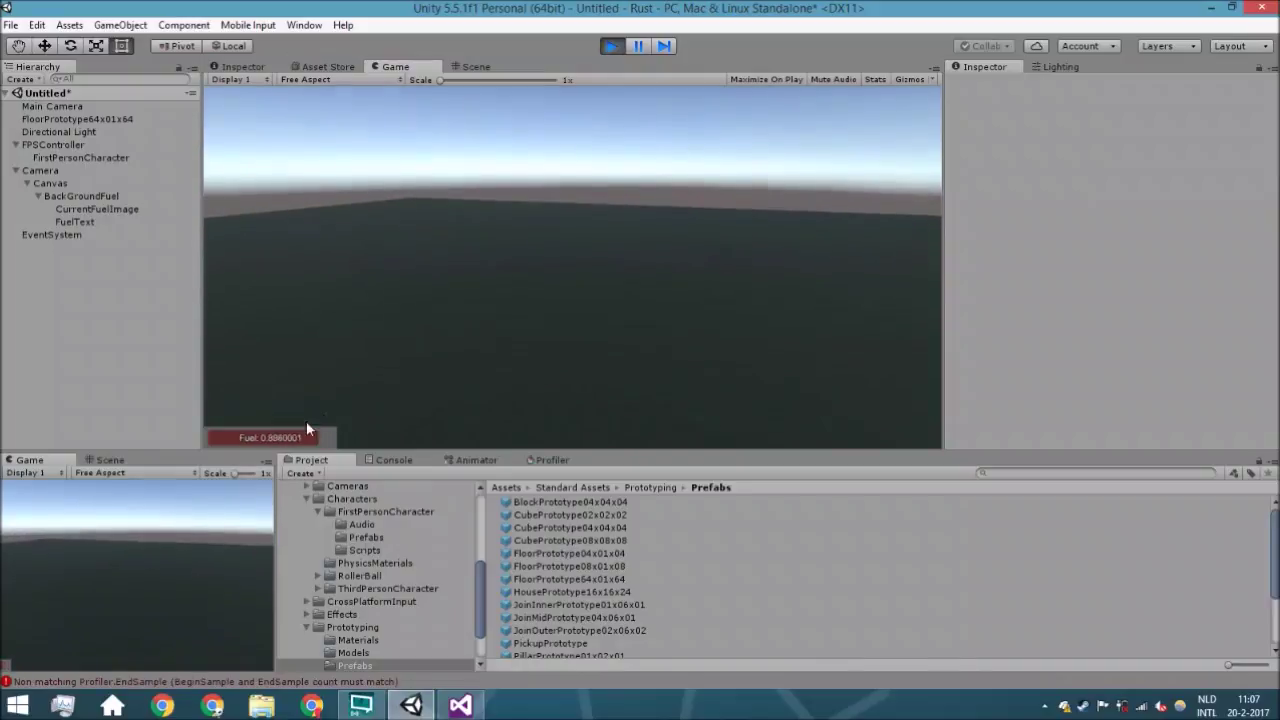
key(space)
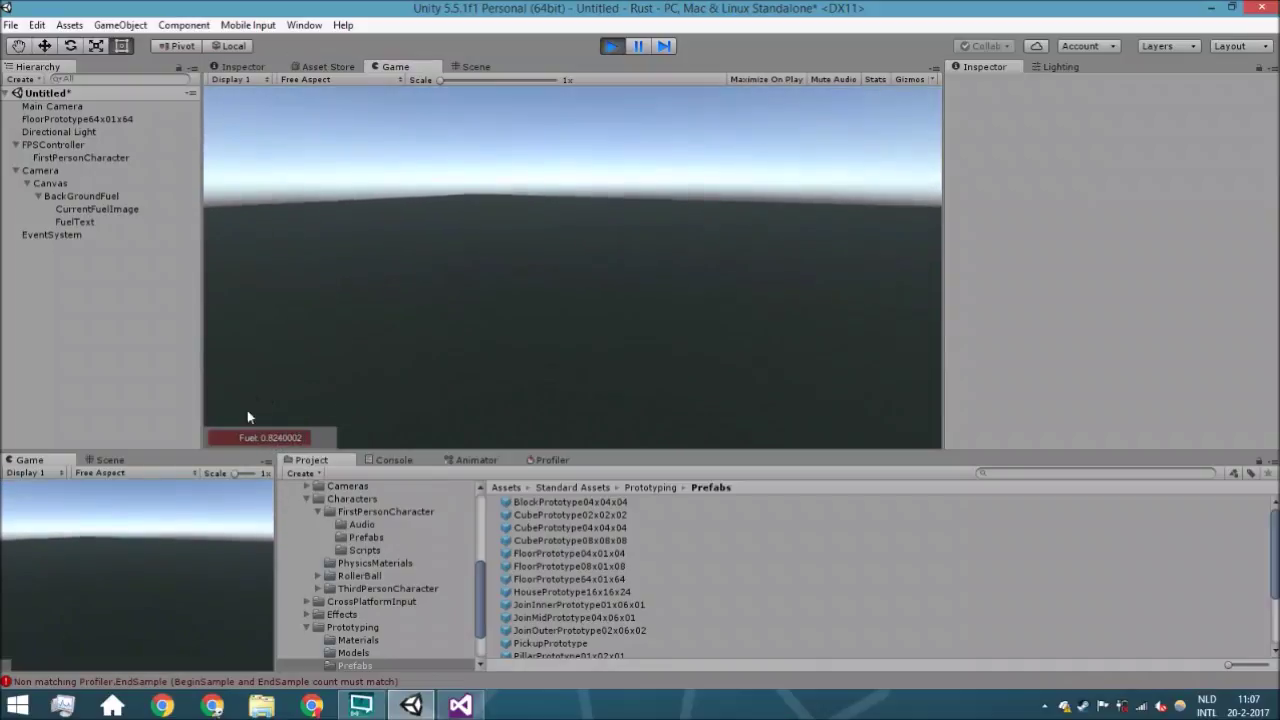
click(612, 45)
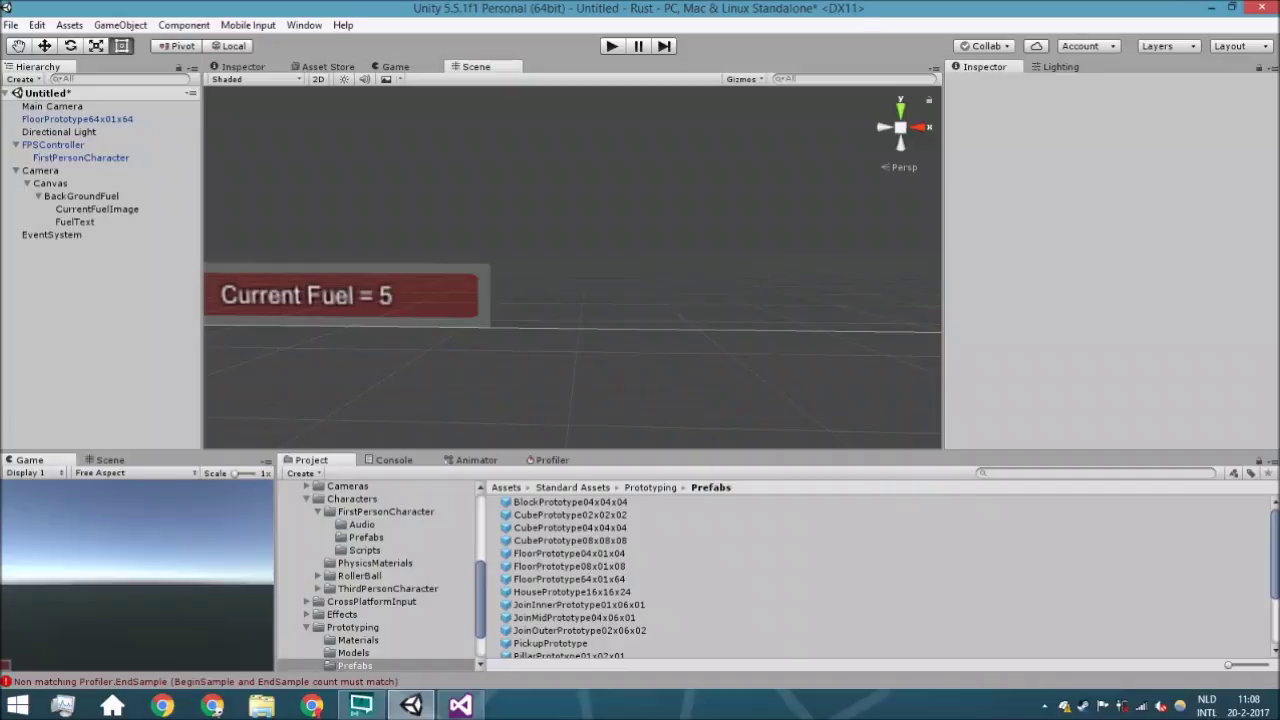
key(alt+Tab)
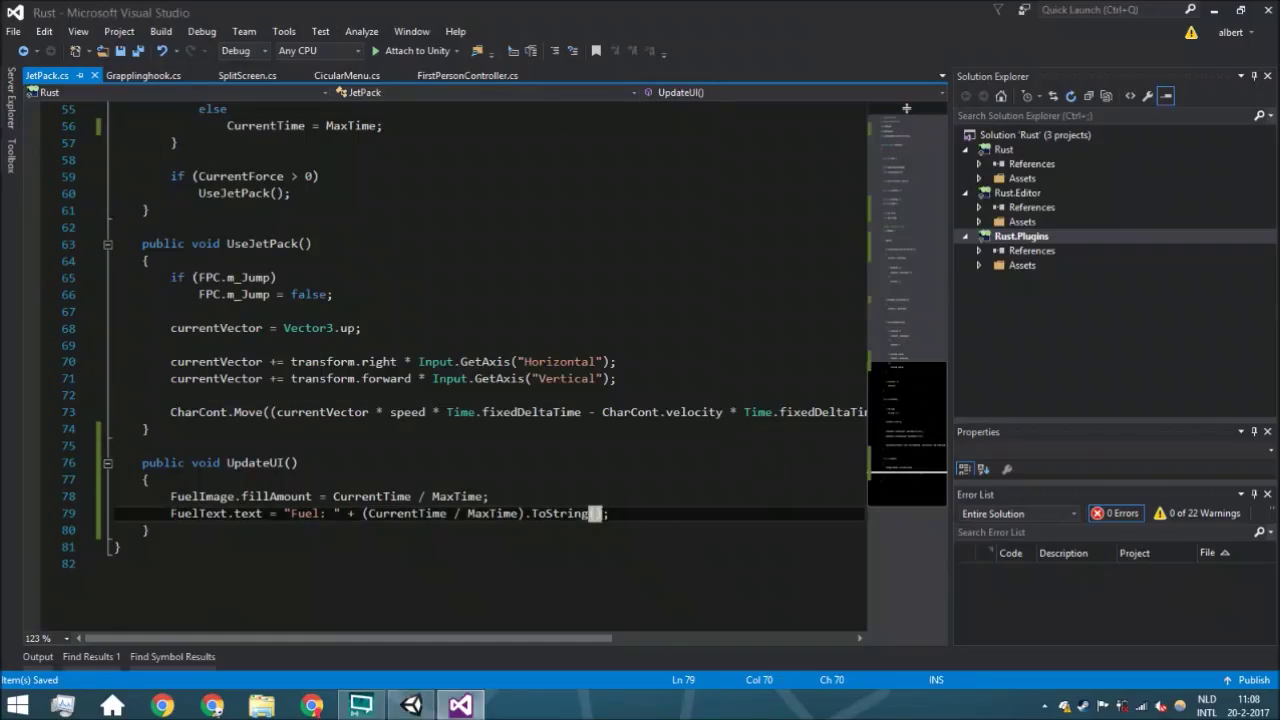
Rewrite line 79's fuel text as ((int)(CurrentTime / MaxTime * 100)).ToString() + " %".
click(522, 513)
text(* 100)
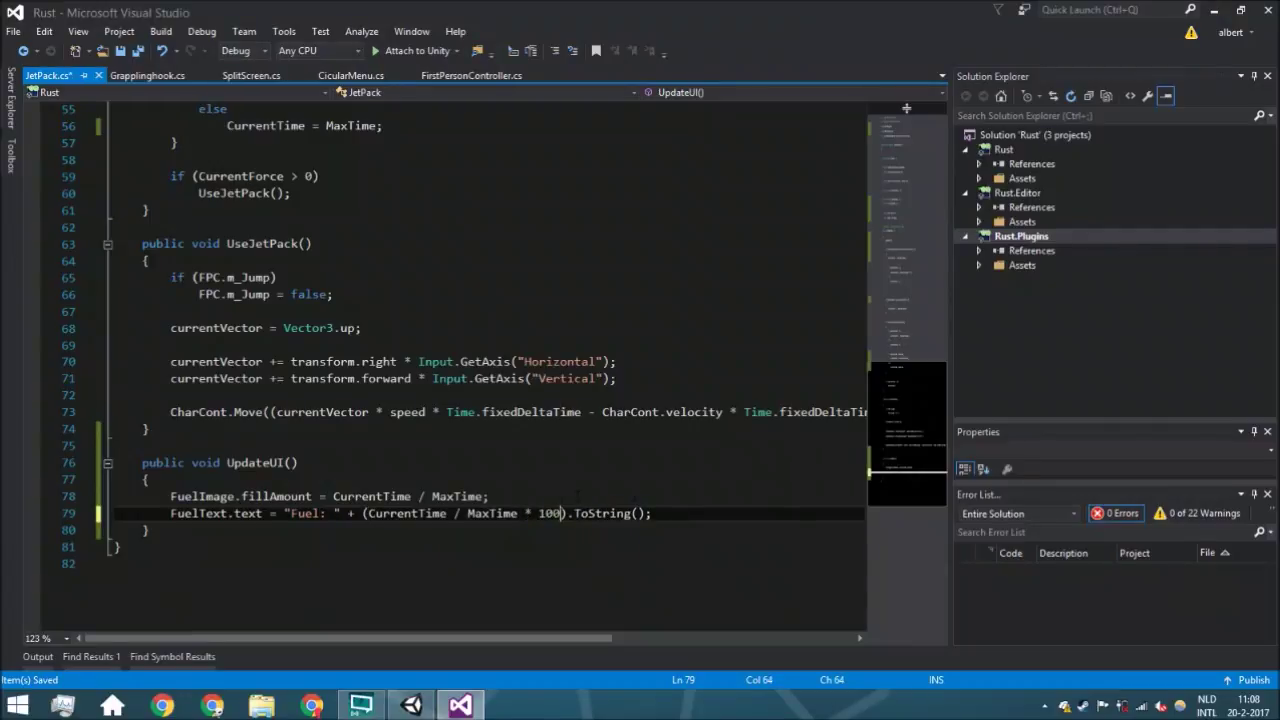
click(367, 513)
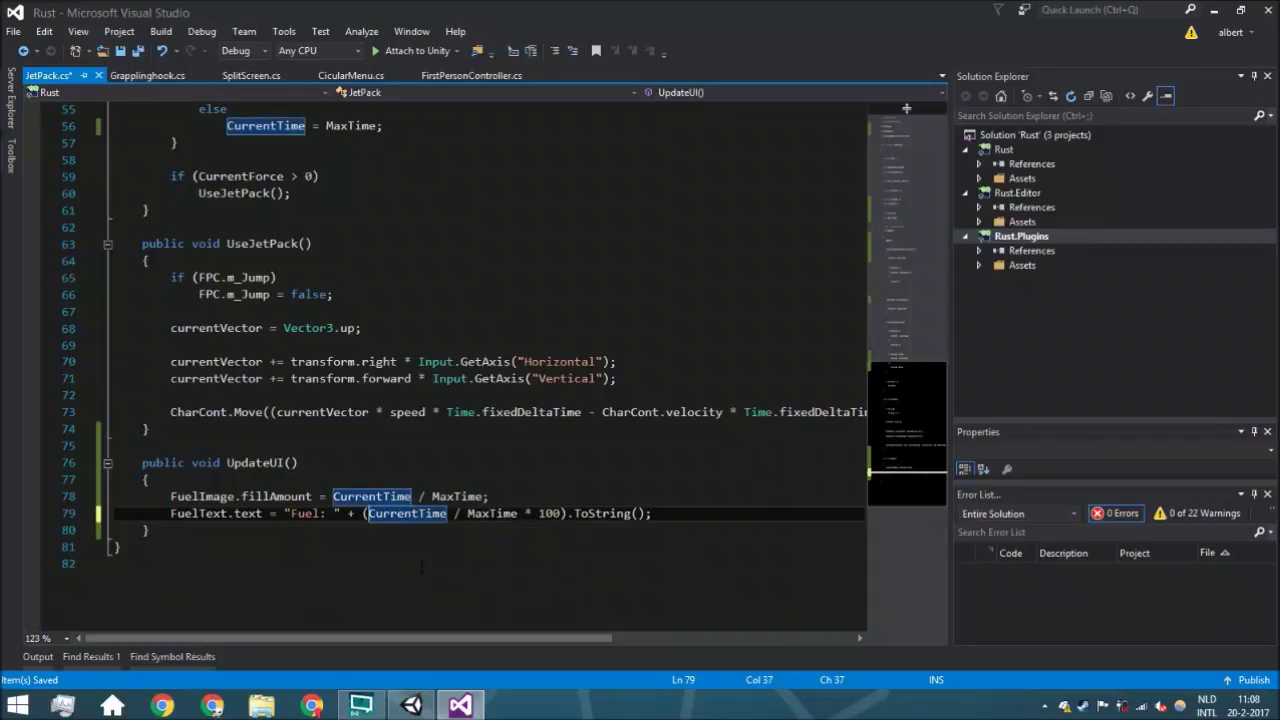
text(()
key(ctrl+Right)
key(ctrl+Right)
key(ctrl+Right)
key(ctrl+Right)
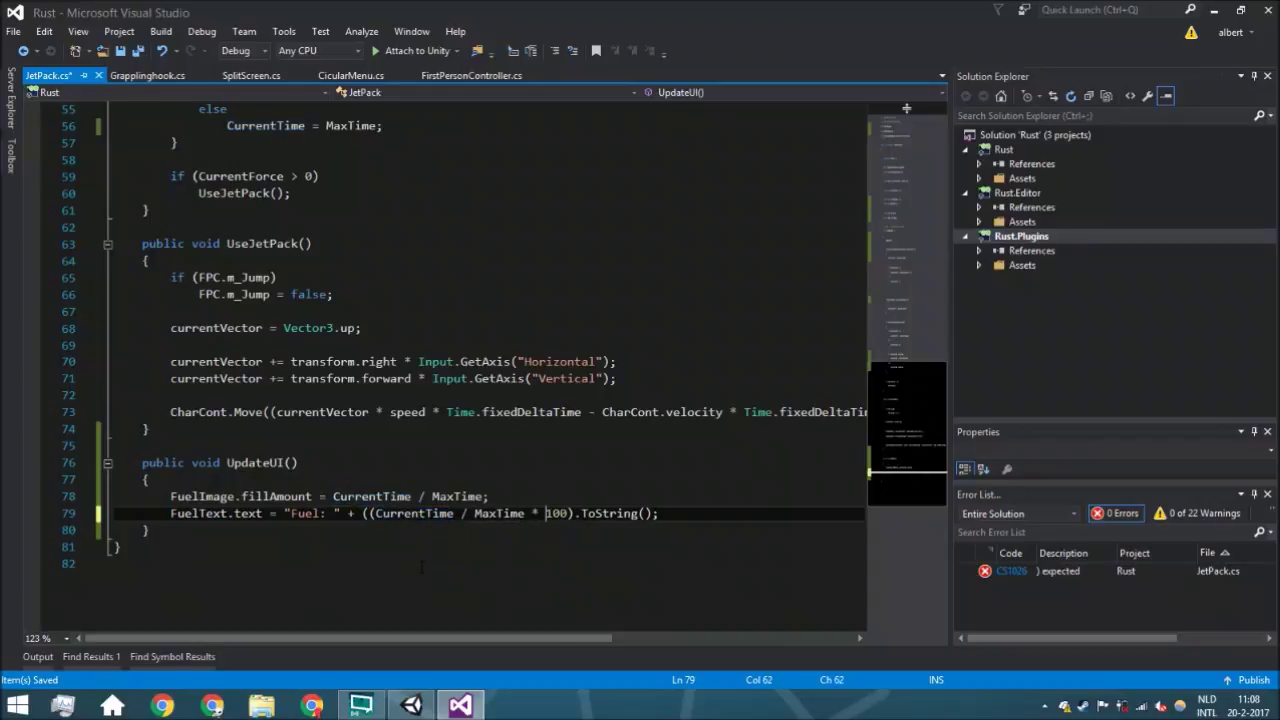
text())
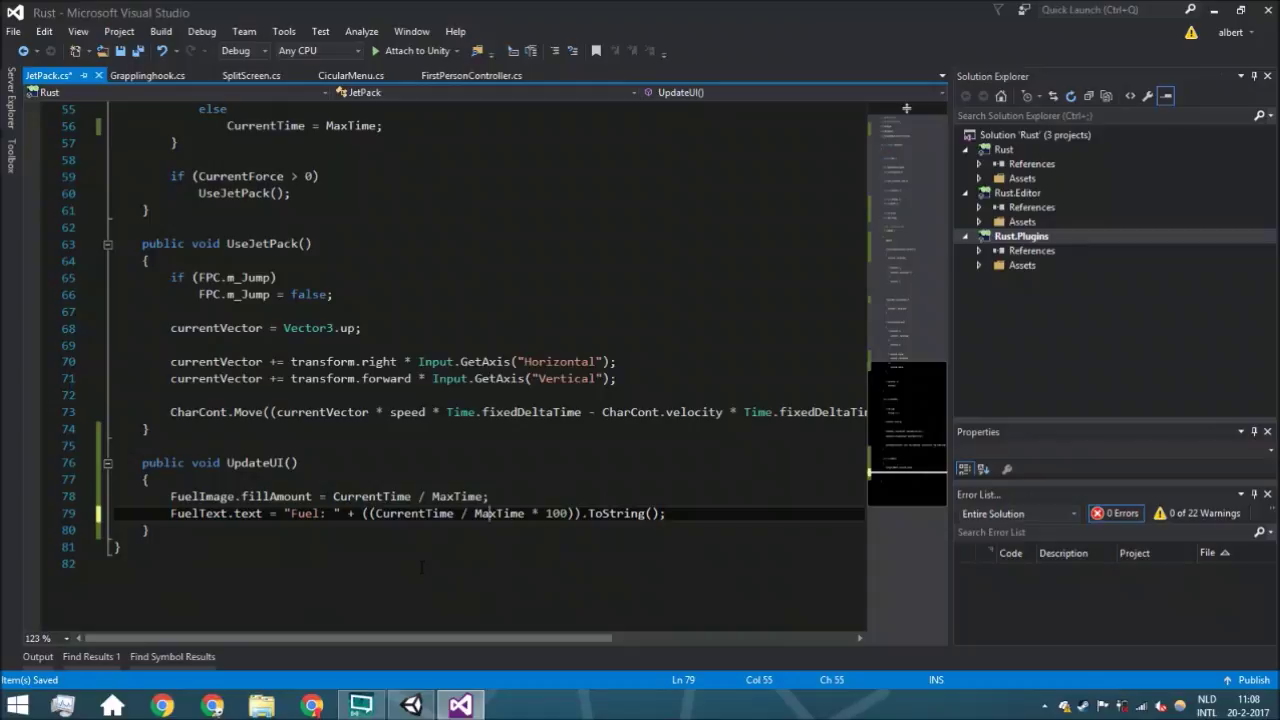
key(ctrl+z)
key(ctrl+z)
text(int)
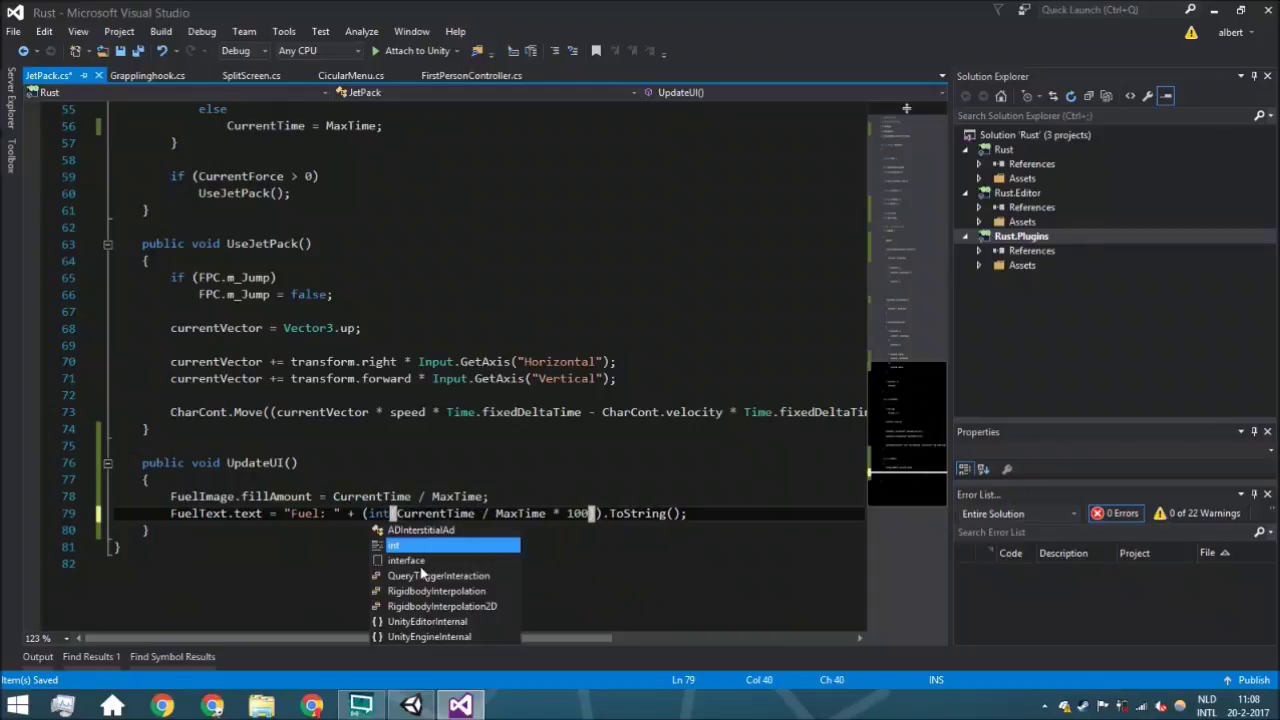
key(Escape)
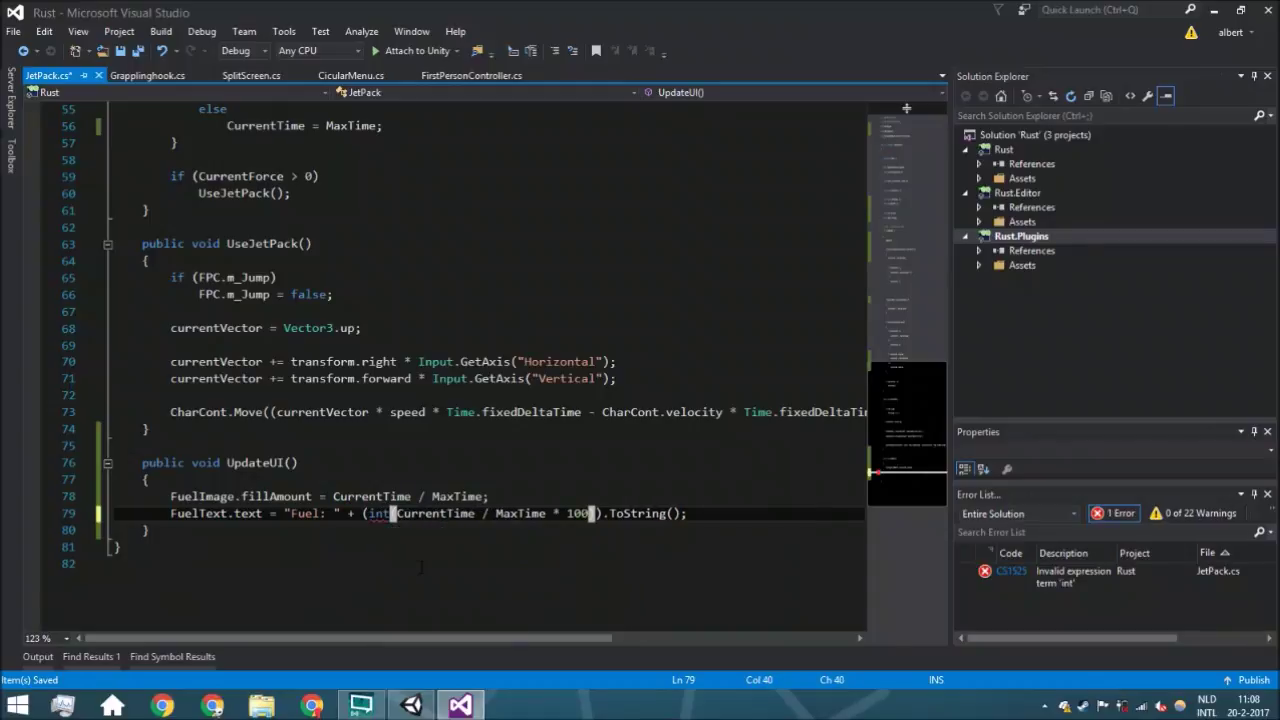
text()()
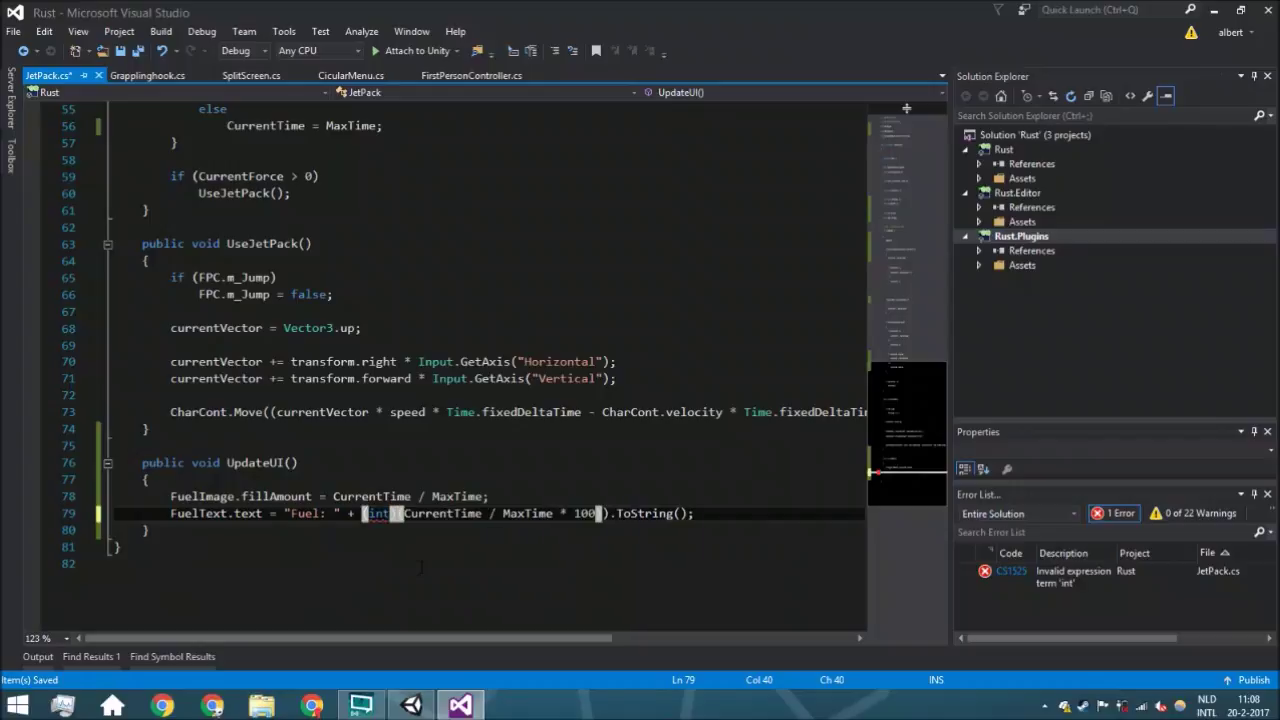
text()()
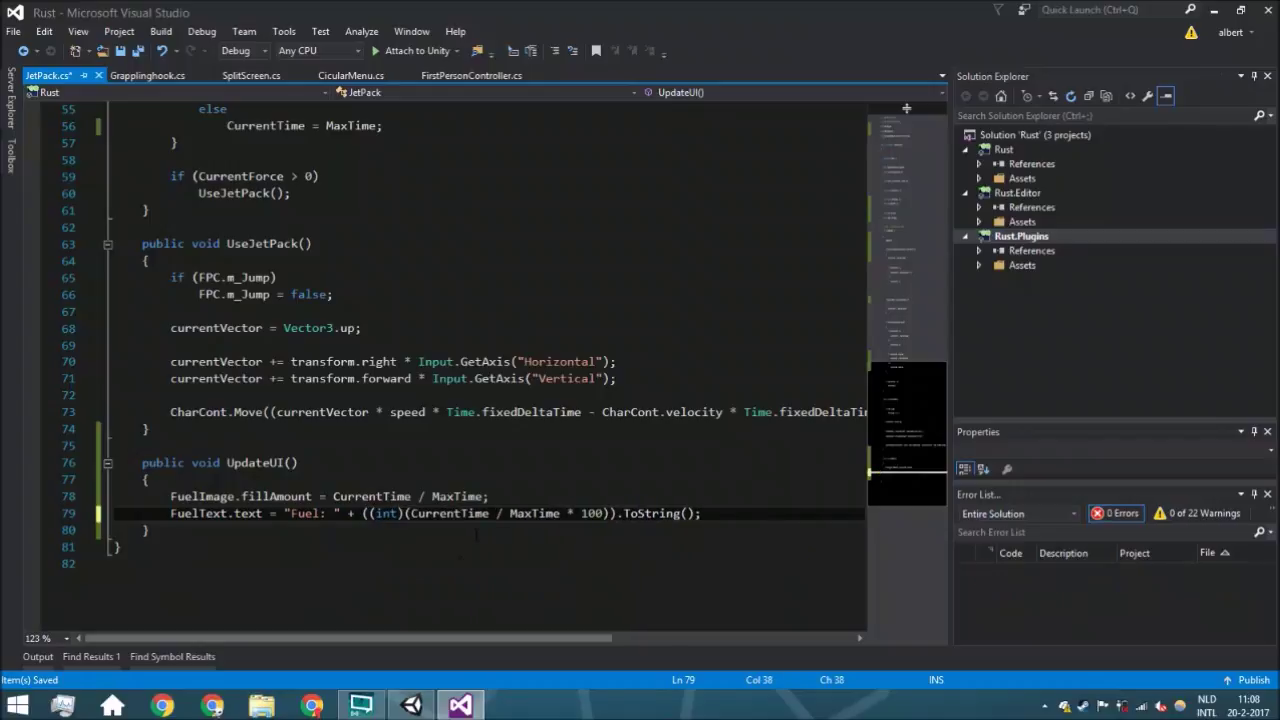
key(End)
text(+ ")
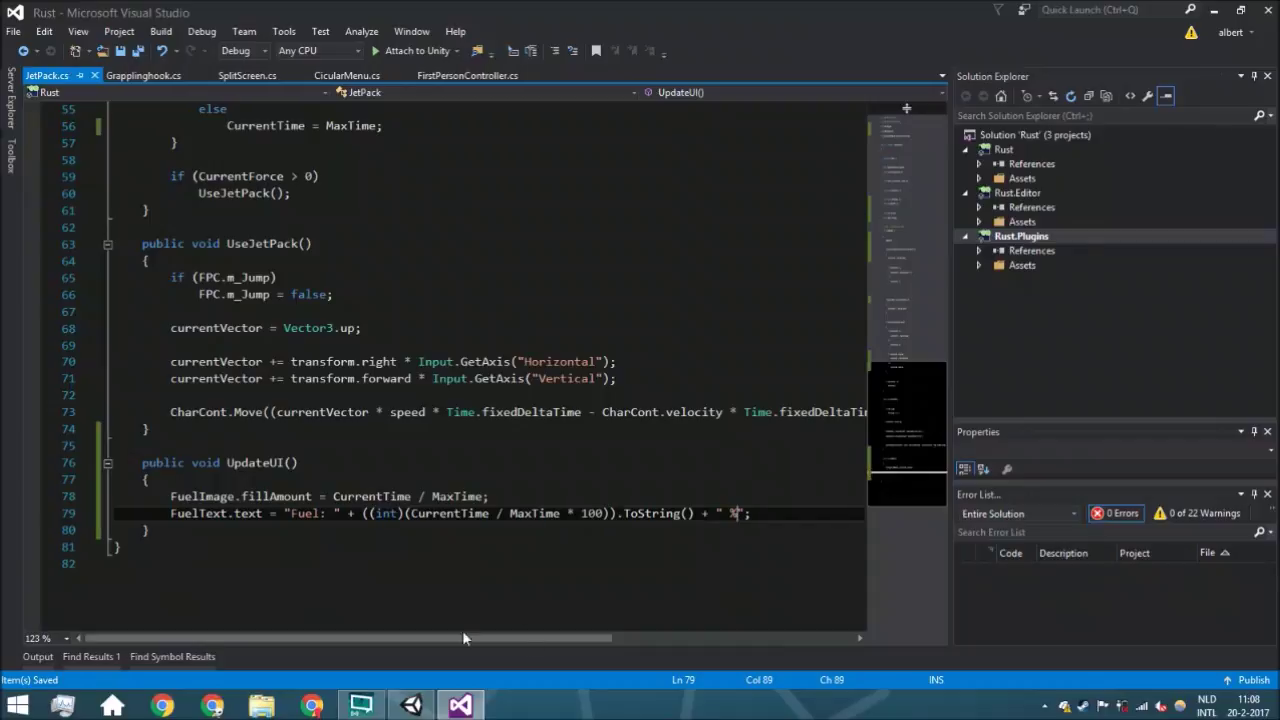
Return to Unity and run the game to check the Fuel percentage text.
click(411, 705)
click(616, 46)
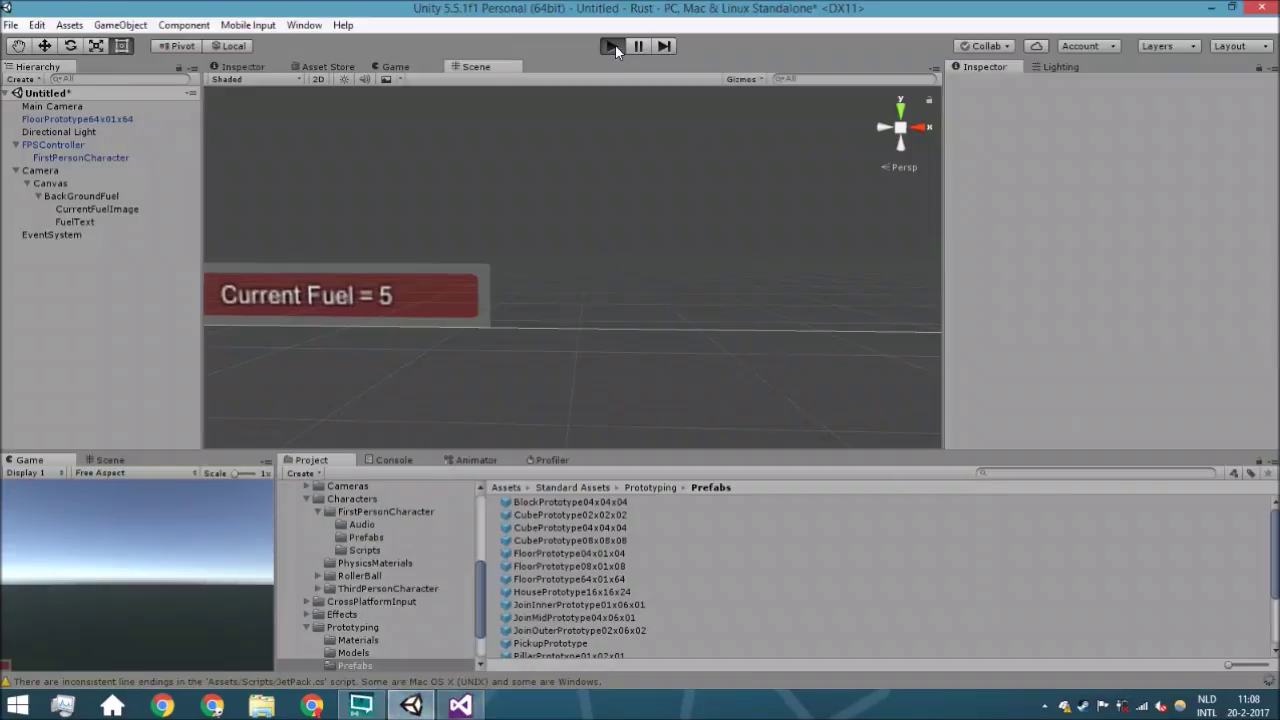